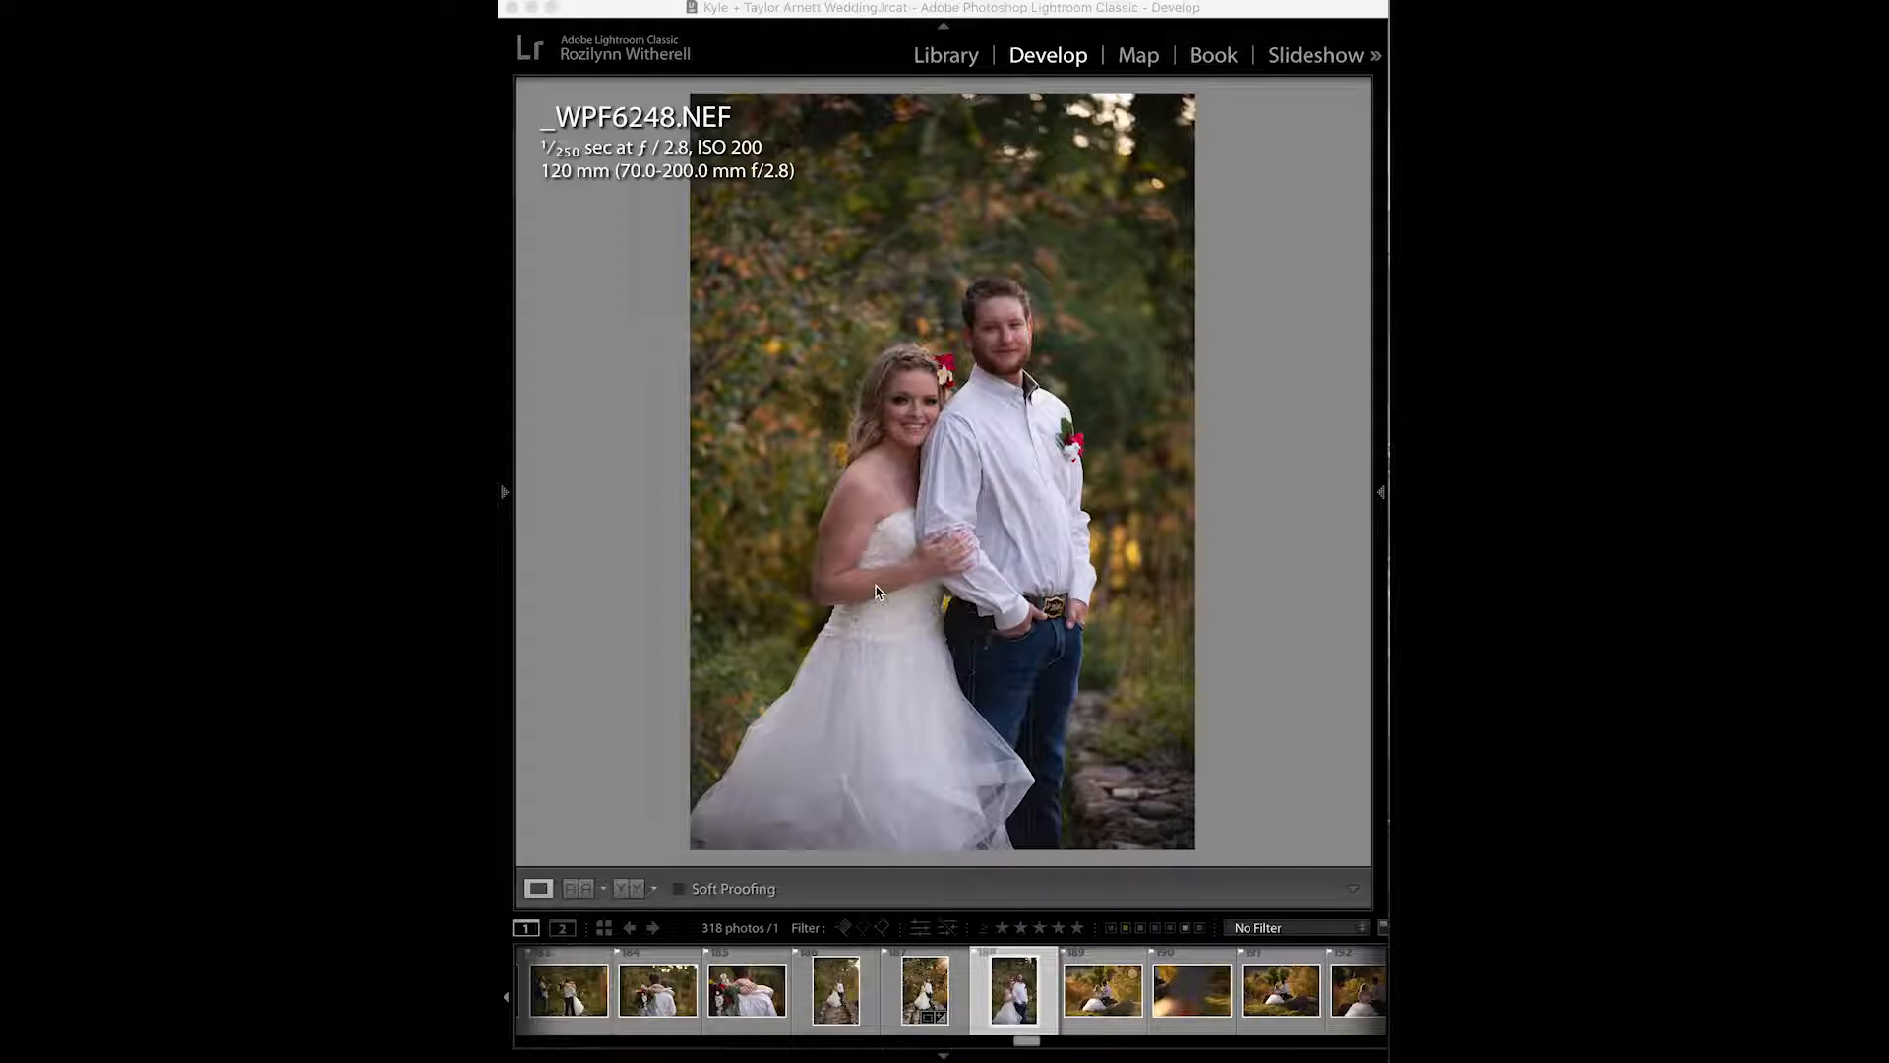
- Preview presets from the list and apply the WPF-Dreamland 3 preset to the wedding photo
{"action": "mouse_move", "coordinate": [510, 468]}
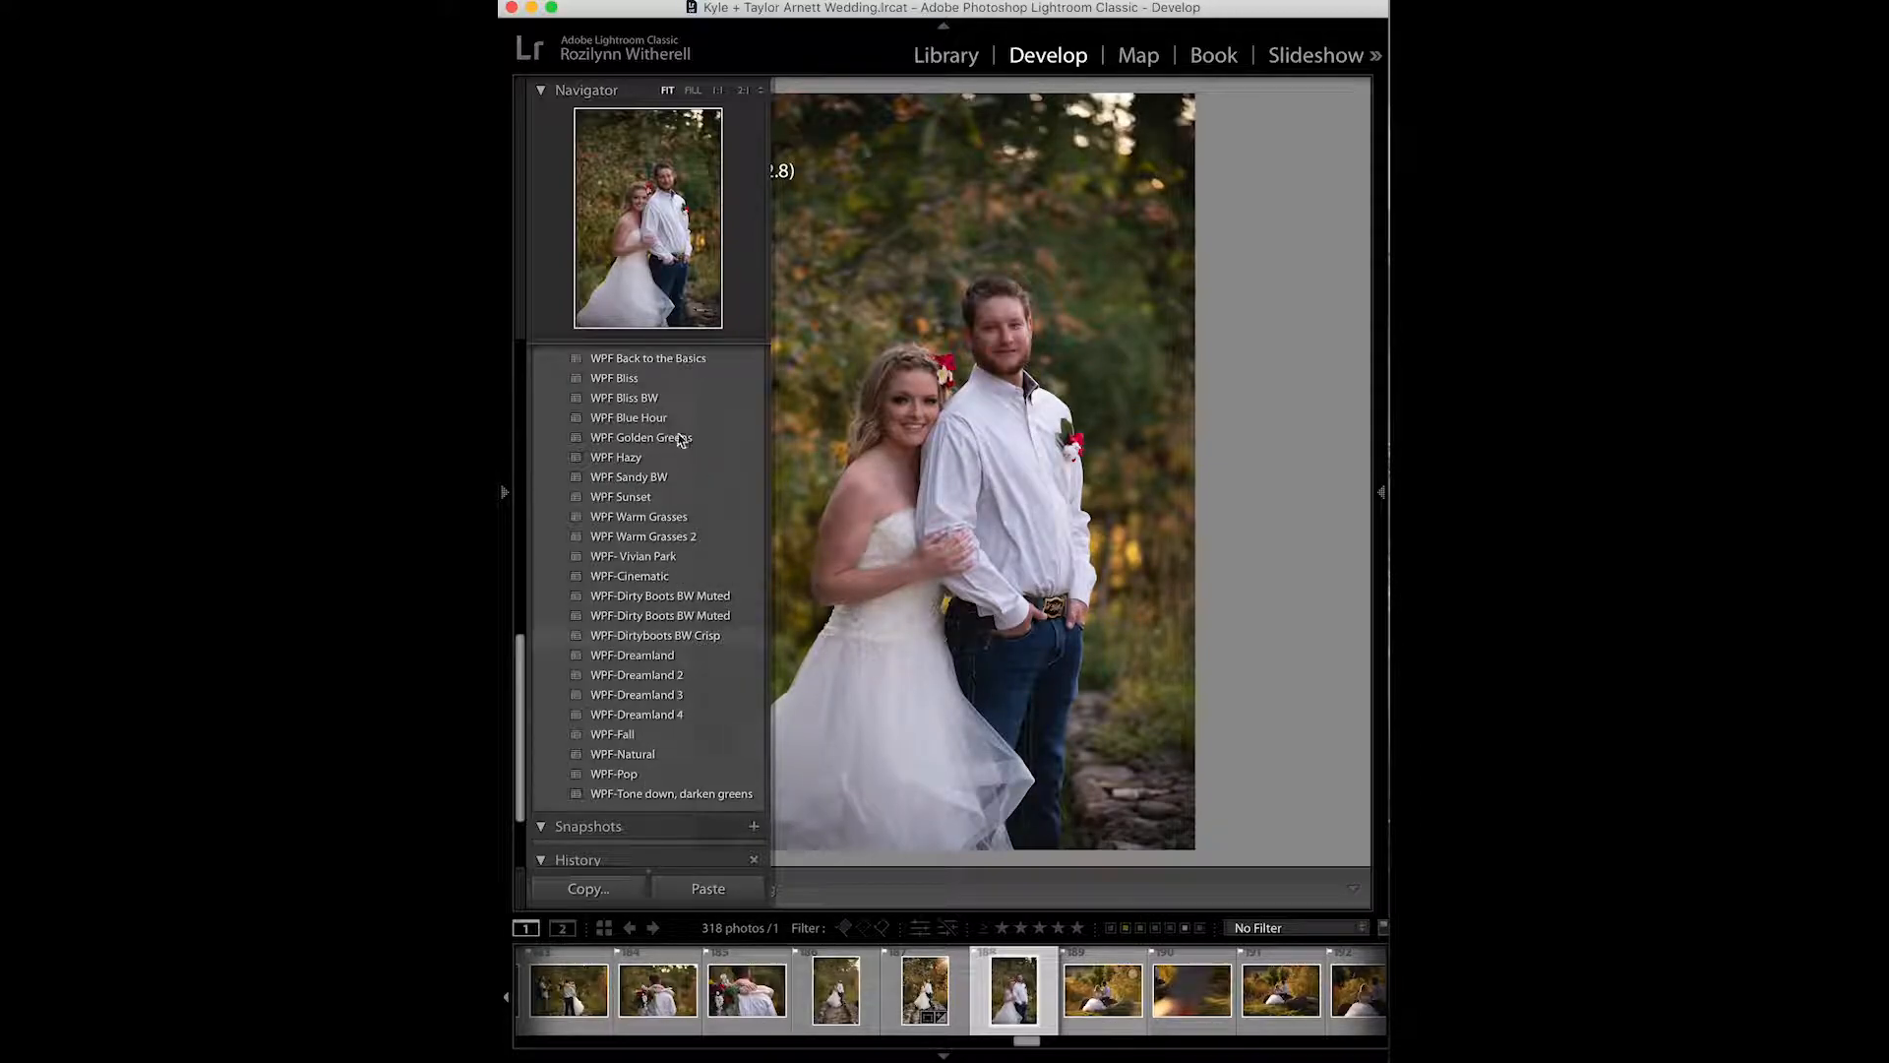
{"action": "scroll", "coordinate": [636, 426], "scroll_direction": "up", "scroll_amount": 10}
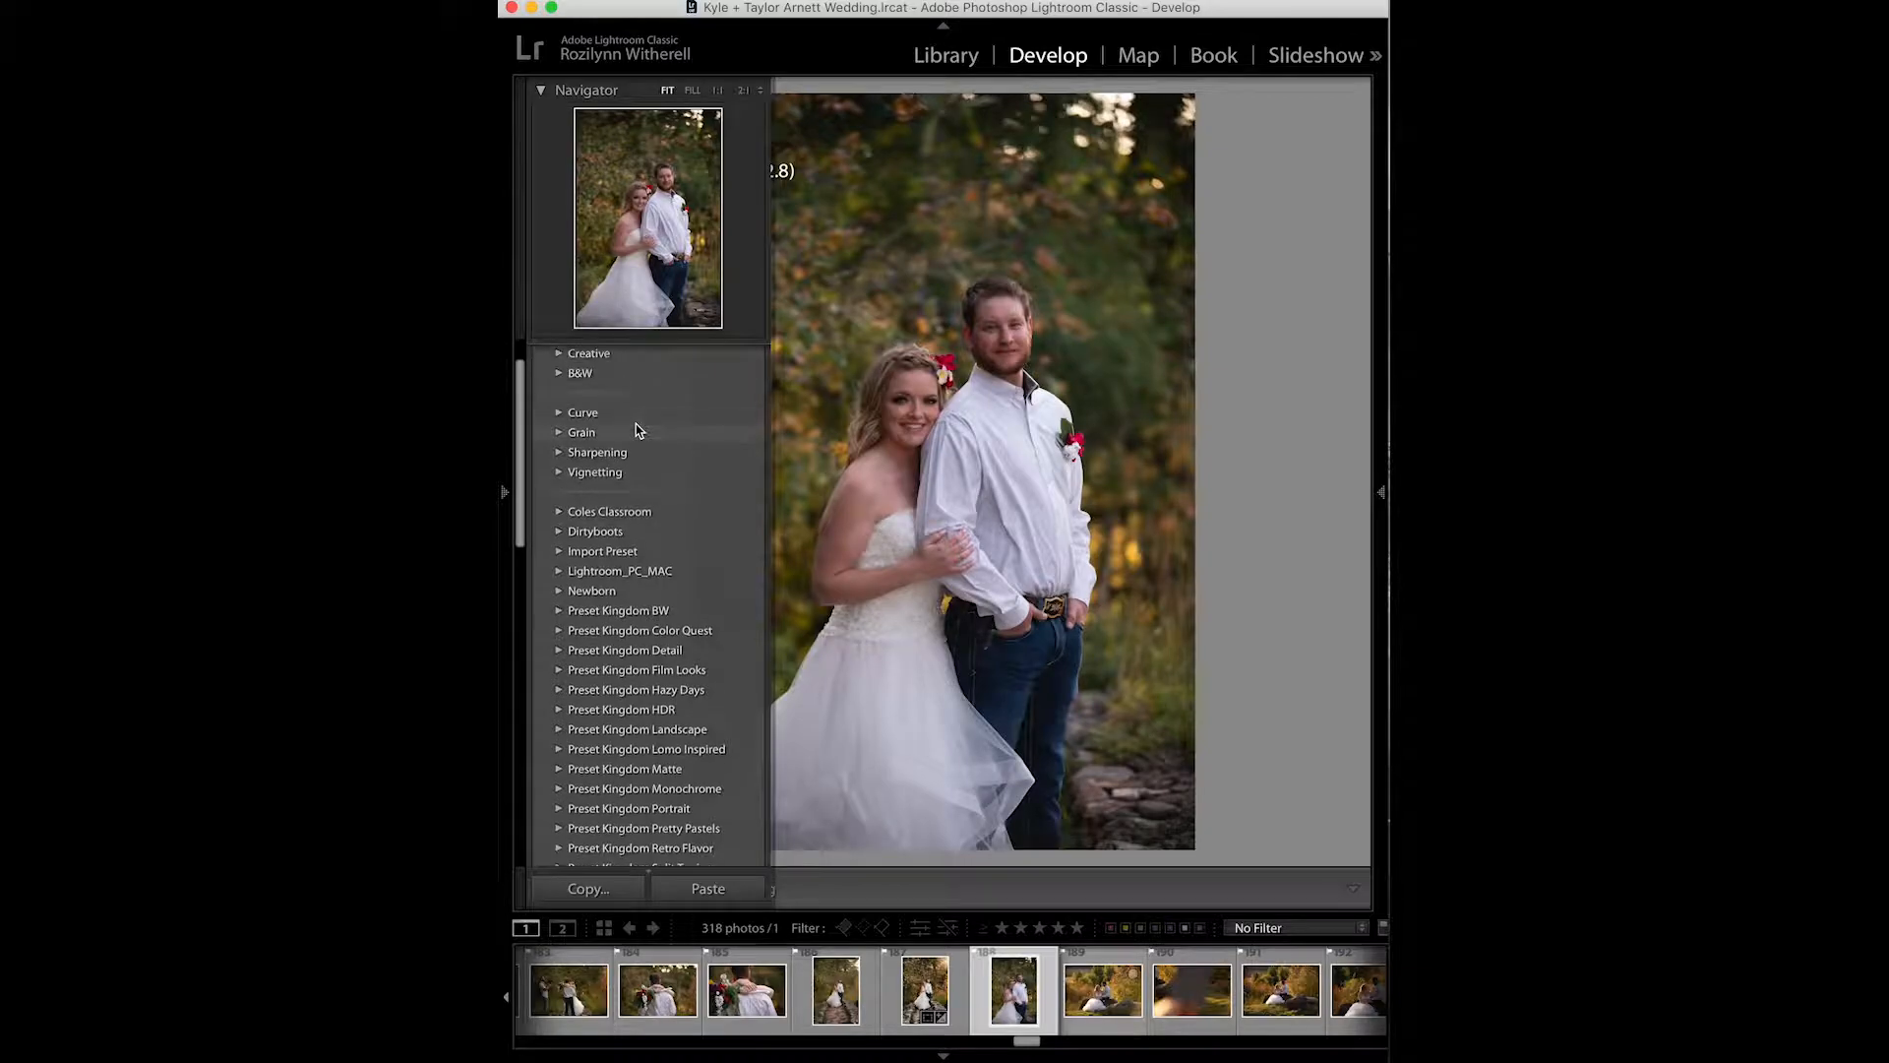
{"action": "scroll", "coordinate": [636, 428], "scroll_direction": "down", "scroll_amount": 5}
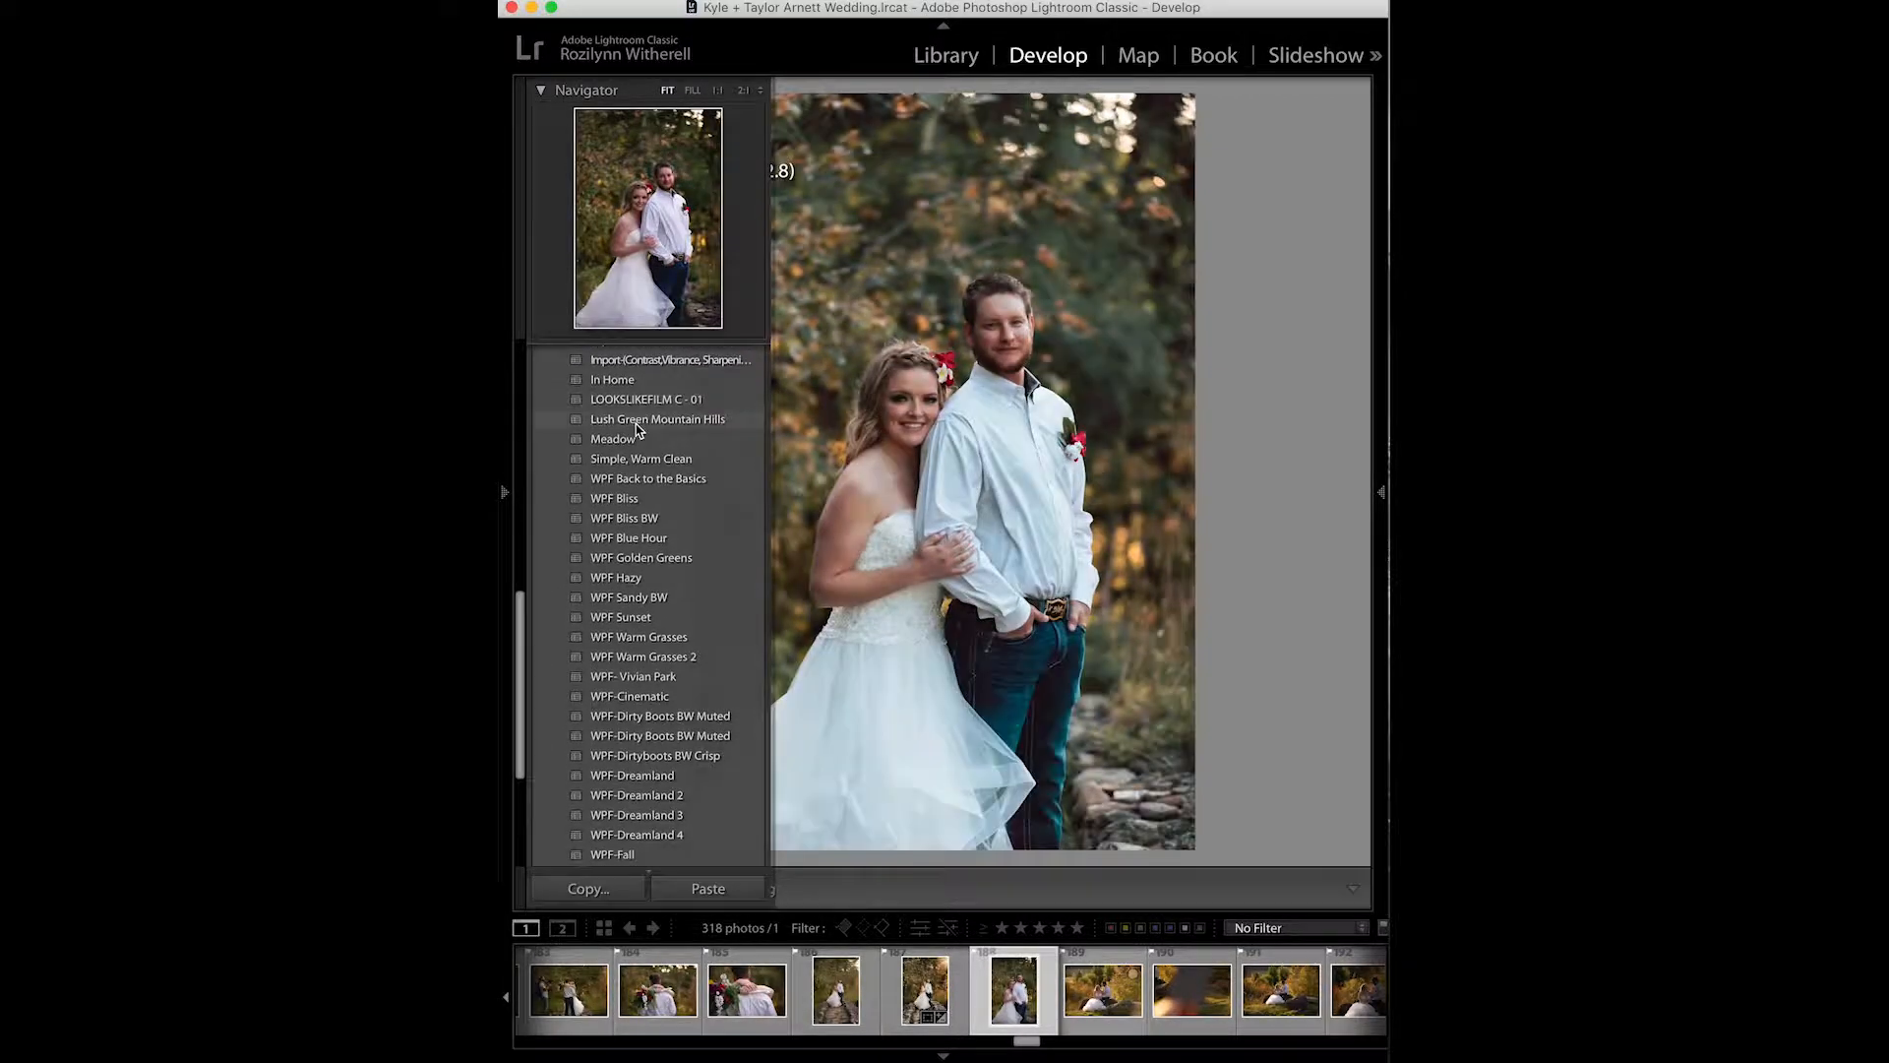
{"action": "scroll", "coordinate": [636, 428], "scroll_direction": "down", "scroll_amount": 5}
{"action": "scroll", "coordinate": [636, 430], "scroll_direction": "up", "scroll_amount": 4}
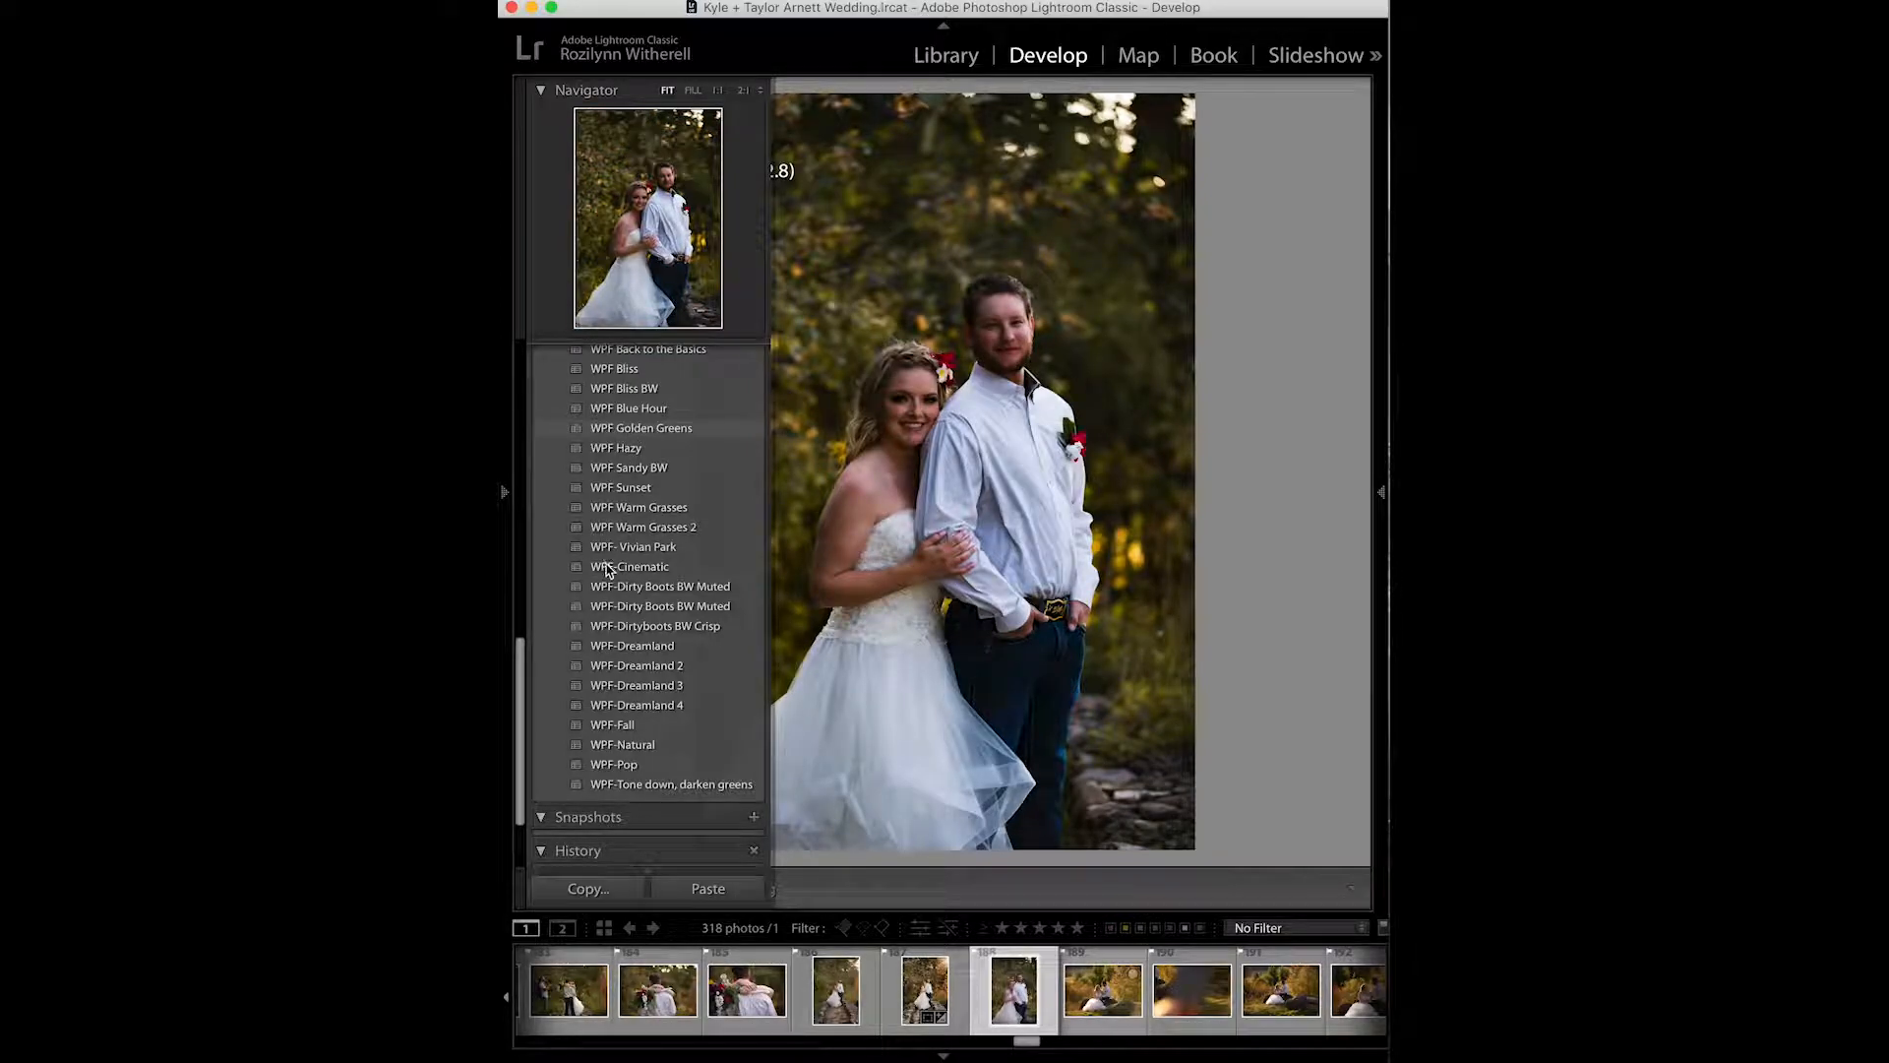
{"action": "left_click", "coordinate": [600, 665]}
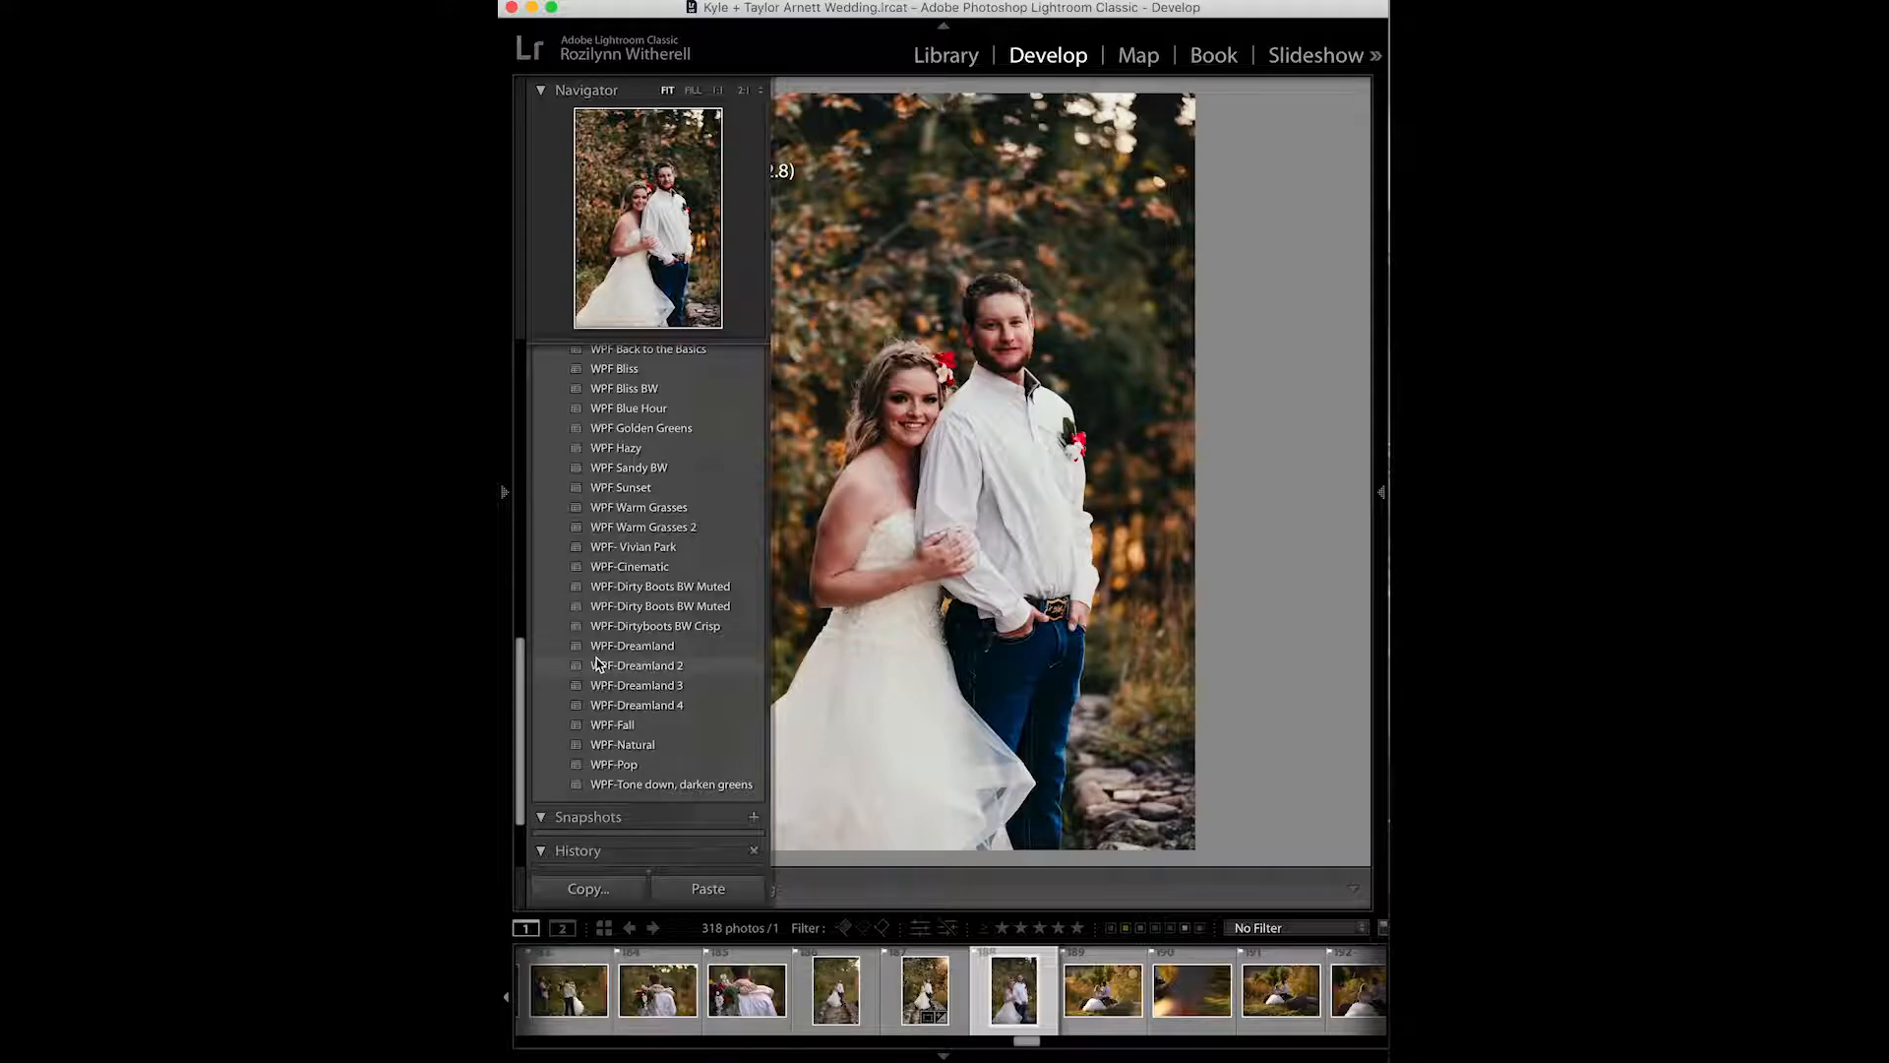
{"action": "left_click", "coordinate": [563, 627]}
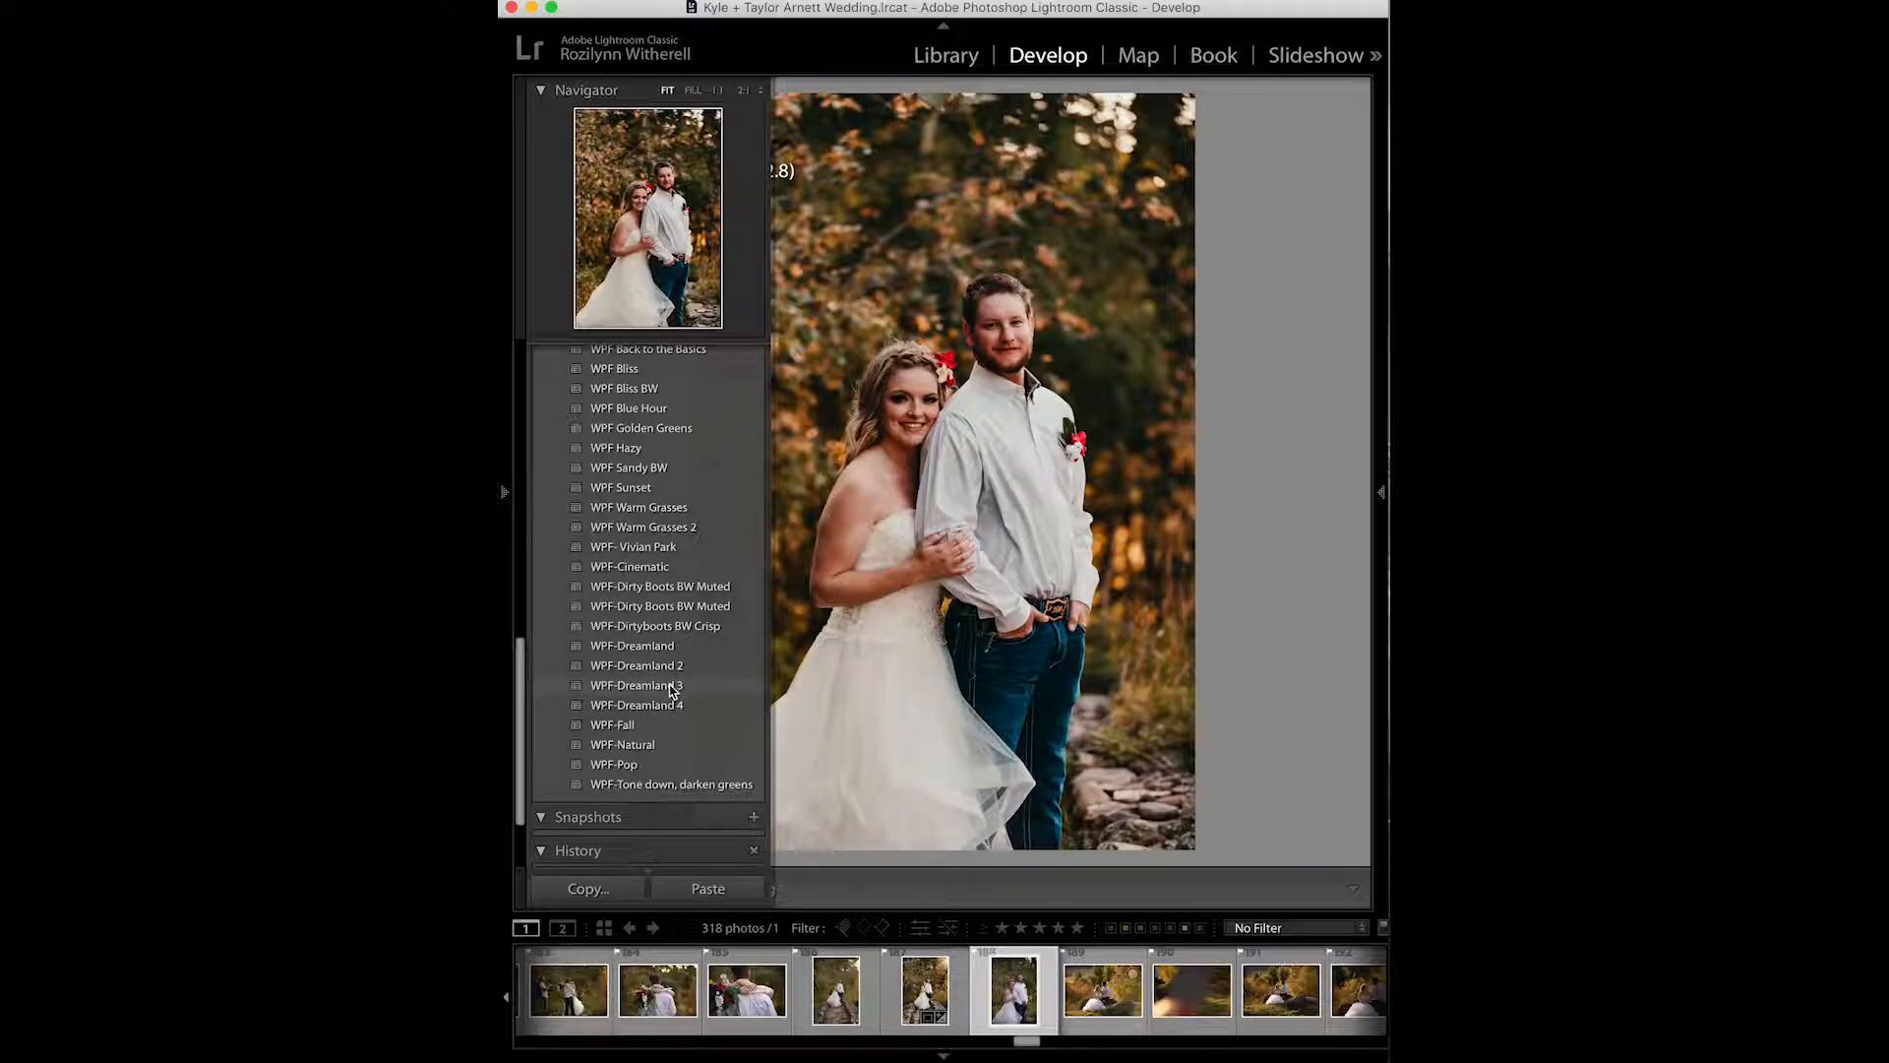
{"action": "left_click", "coordinate": [673, 687]}
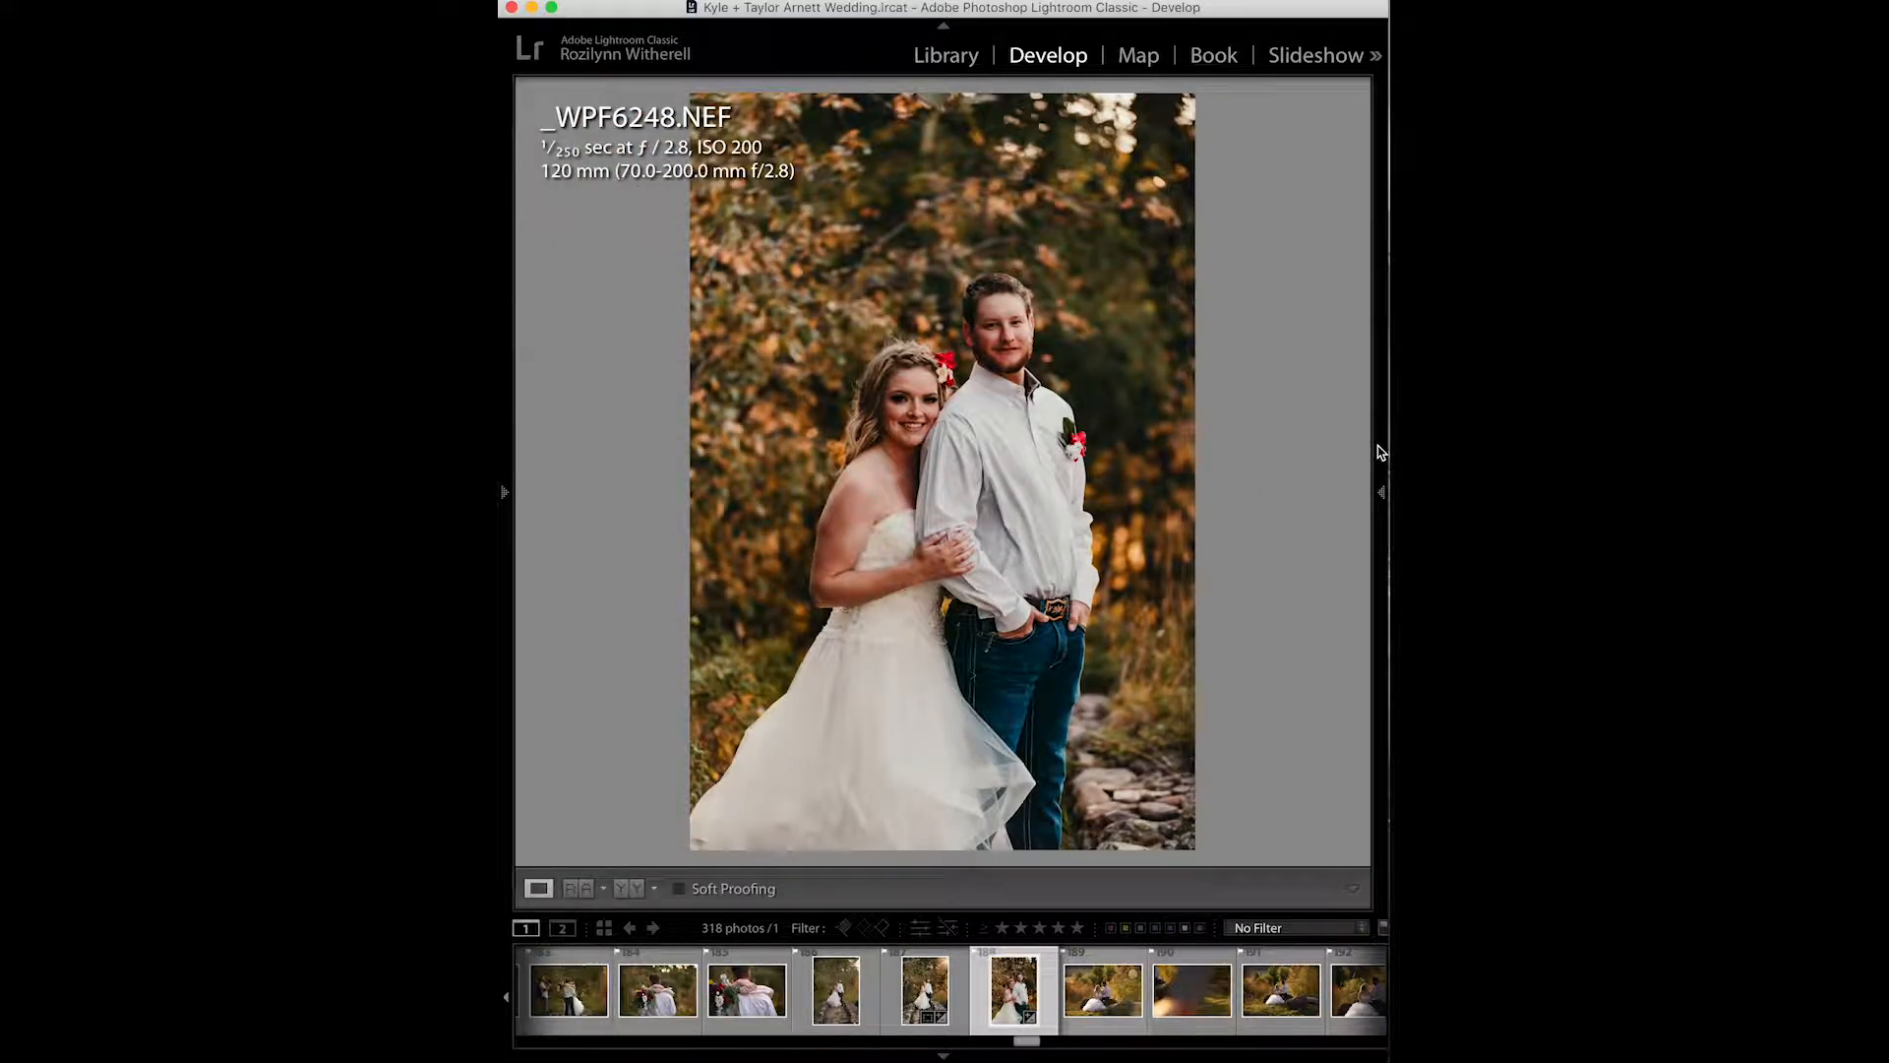
- Set the white balance temperature to 5,778
{"action": "mouse_move", "coordinate": [1380, 452]}
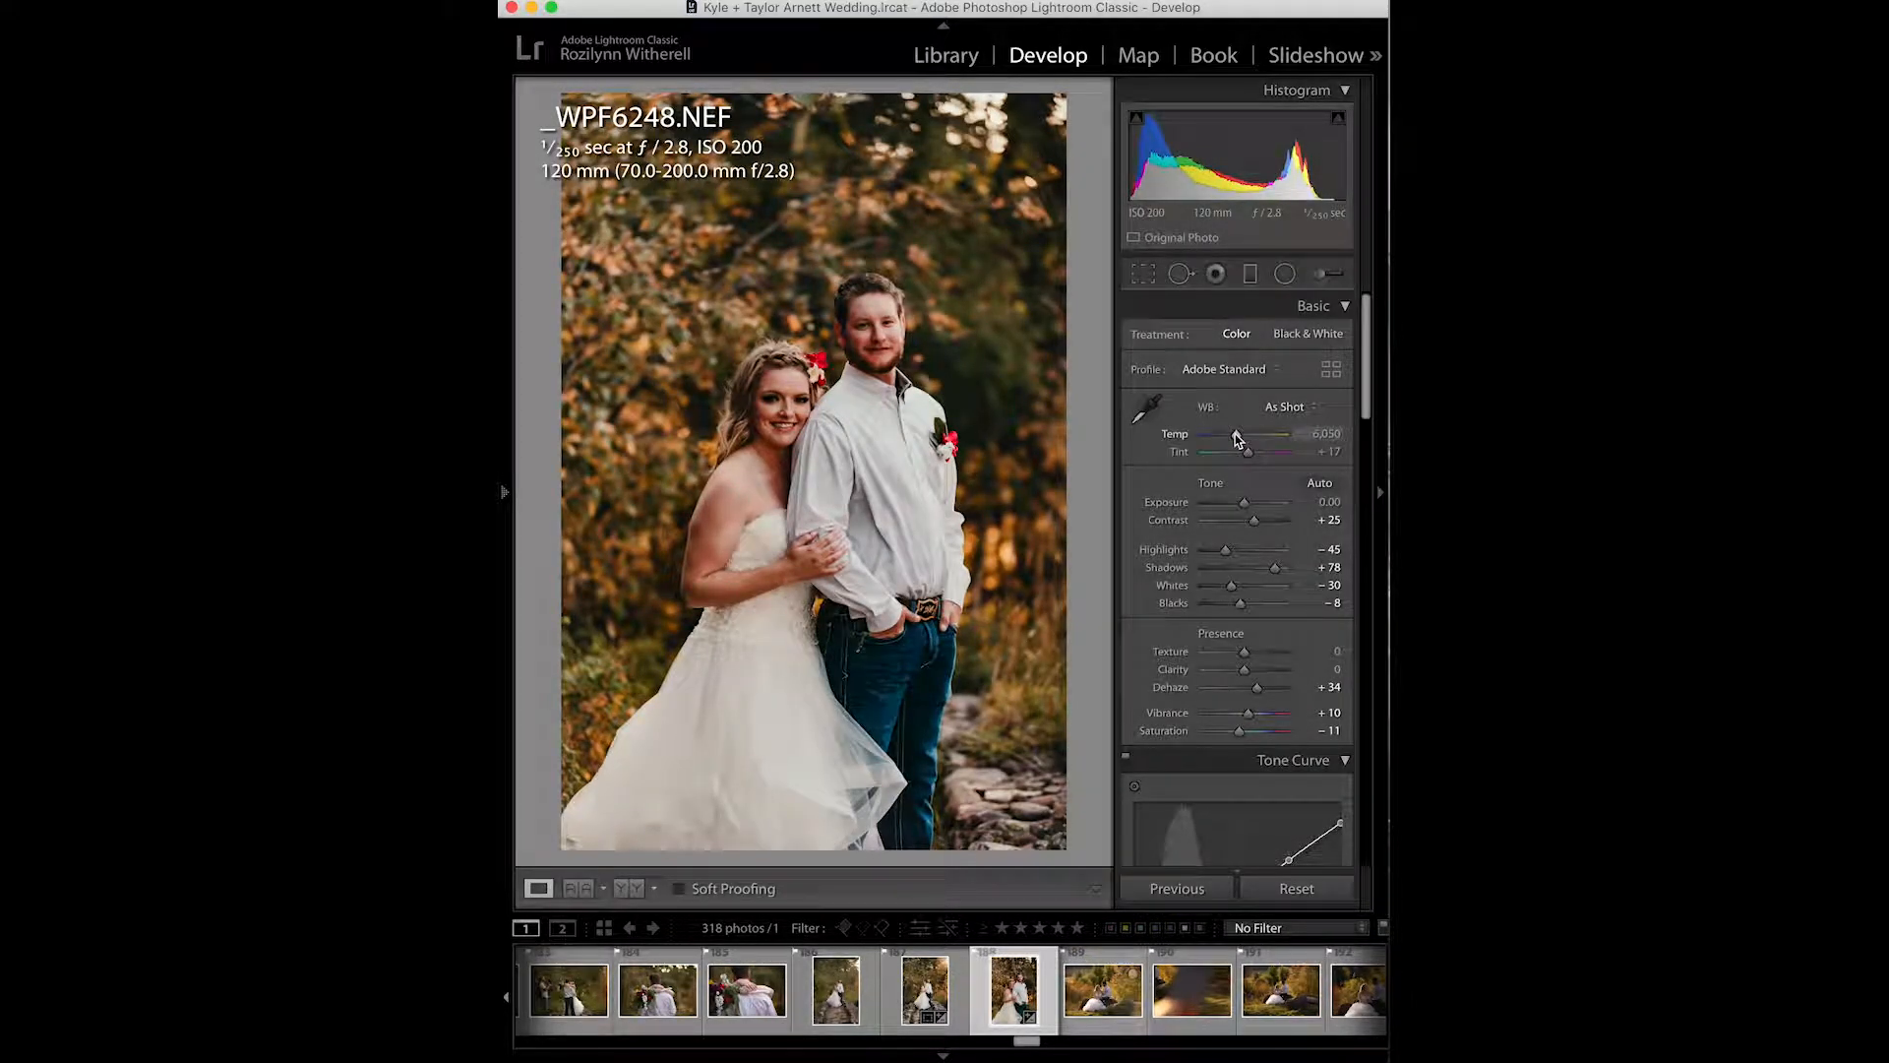
{"action": "left_click_drag", "start_coordinate": [1236, 440], "coordinate": [1235, 439]}
{"action": "left_click_drag", "start_coordinate": [1235, 440], "coordinate": [1238, 441]}
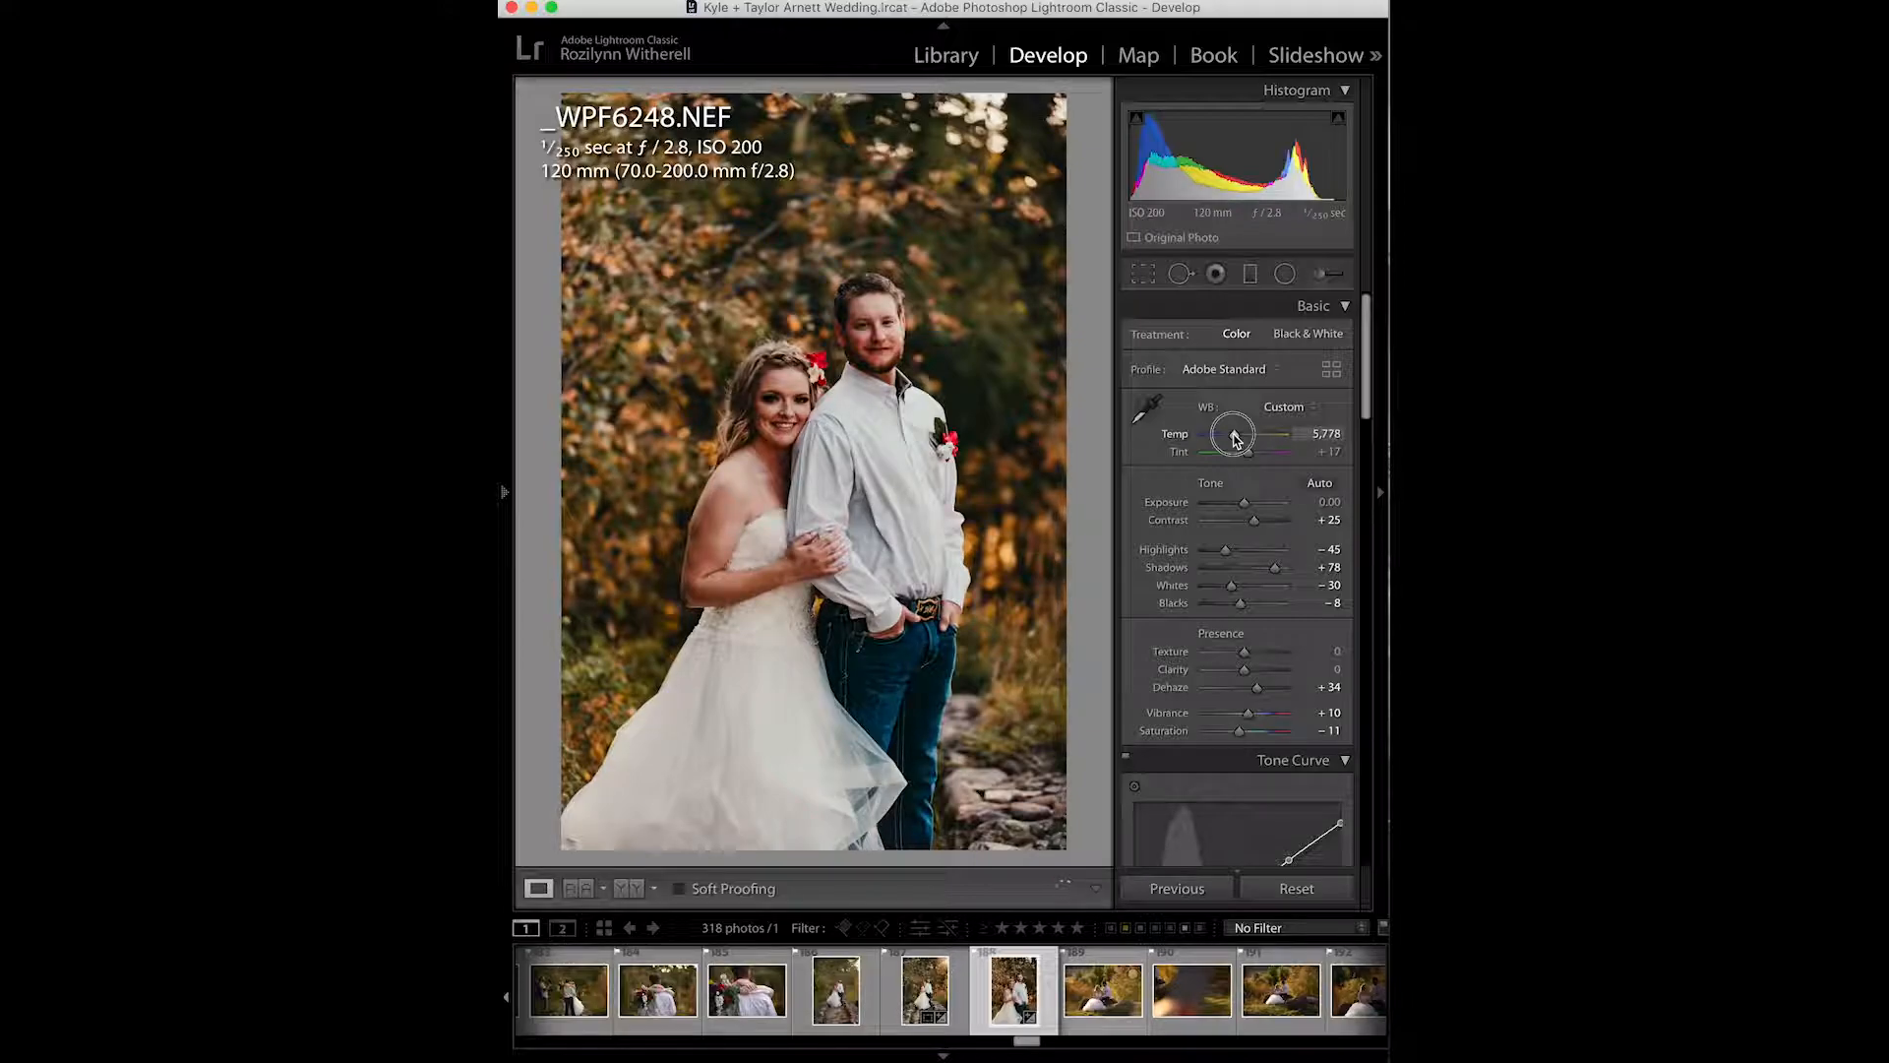
- Lower Dehaze to +24 and raise Shadows to +100
{"action": "left_click_drag", "start_coordinate": [1259, 697], "coordinate": [1254, 697]}
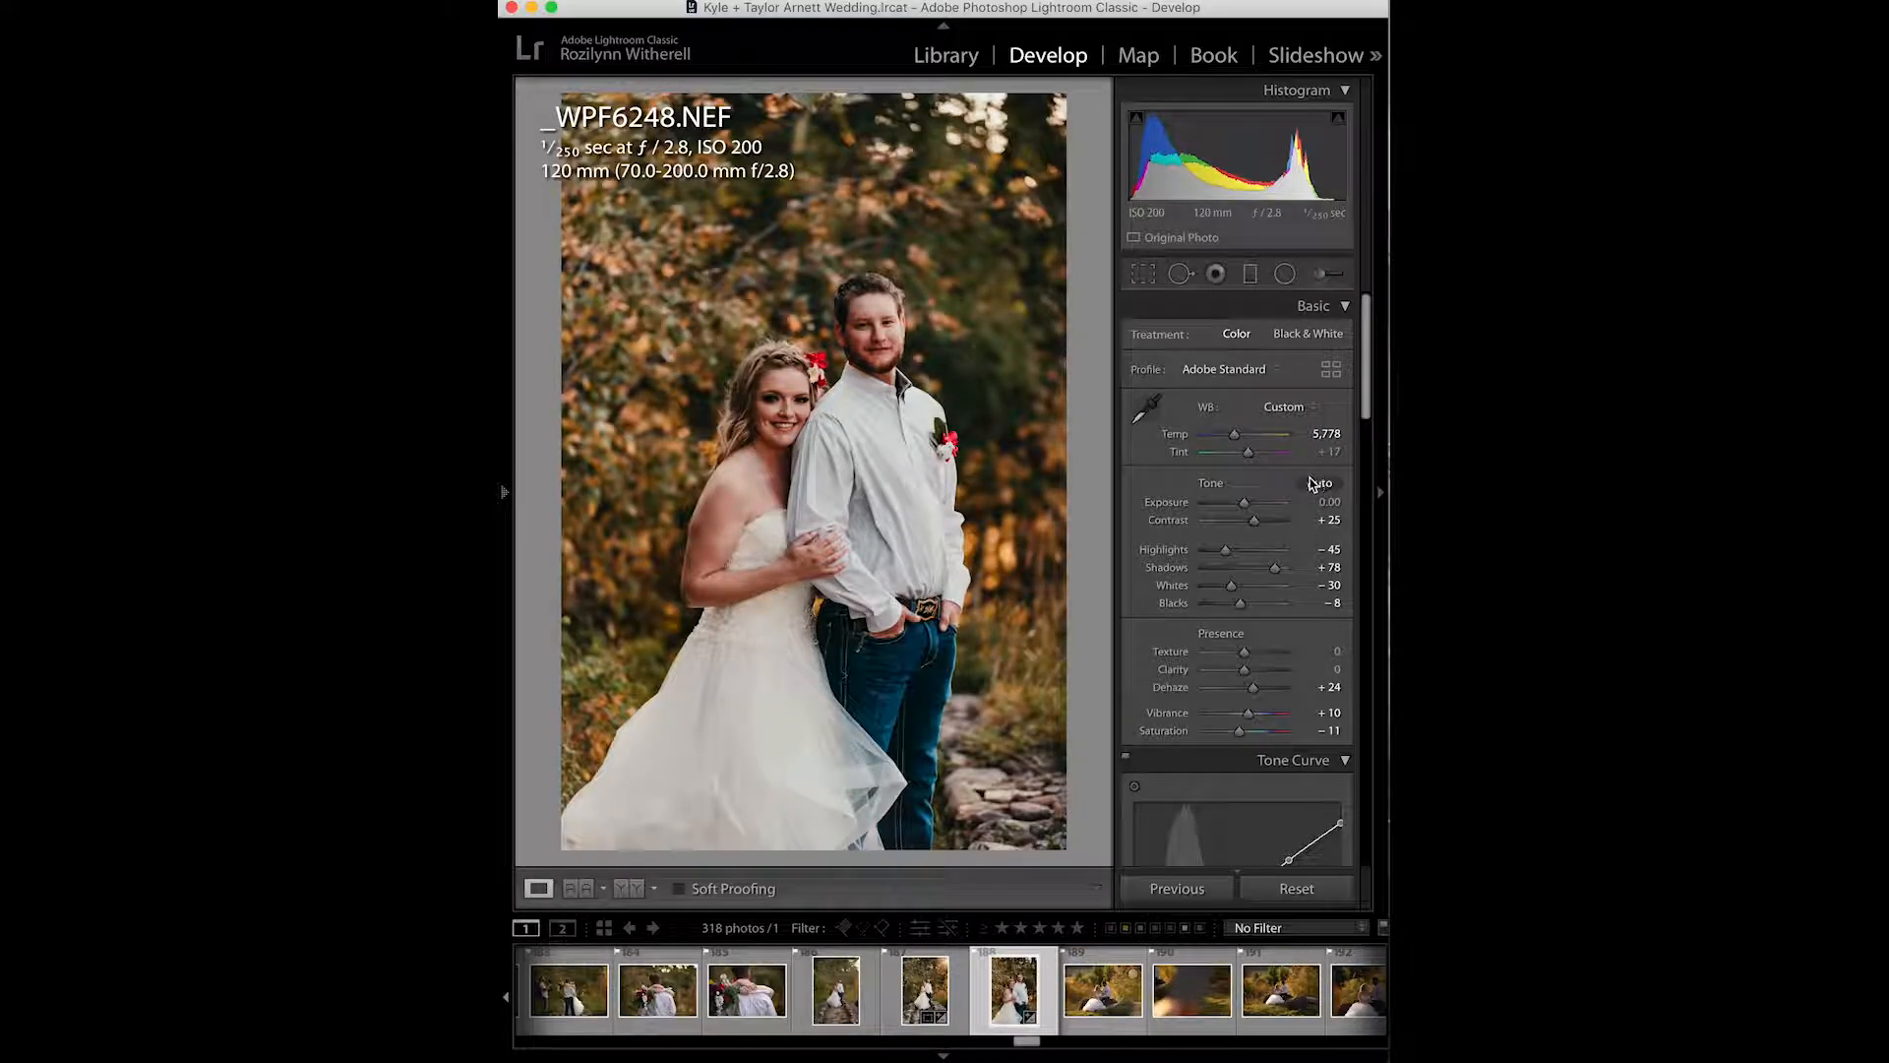
{"action": "left_click_drag", "start_coordinate": [1276, 575], "coordinate": [1301, 574]}
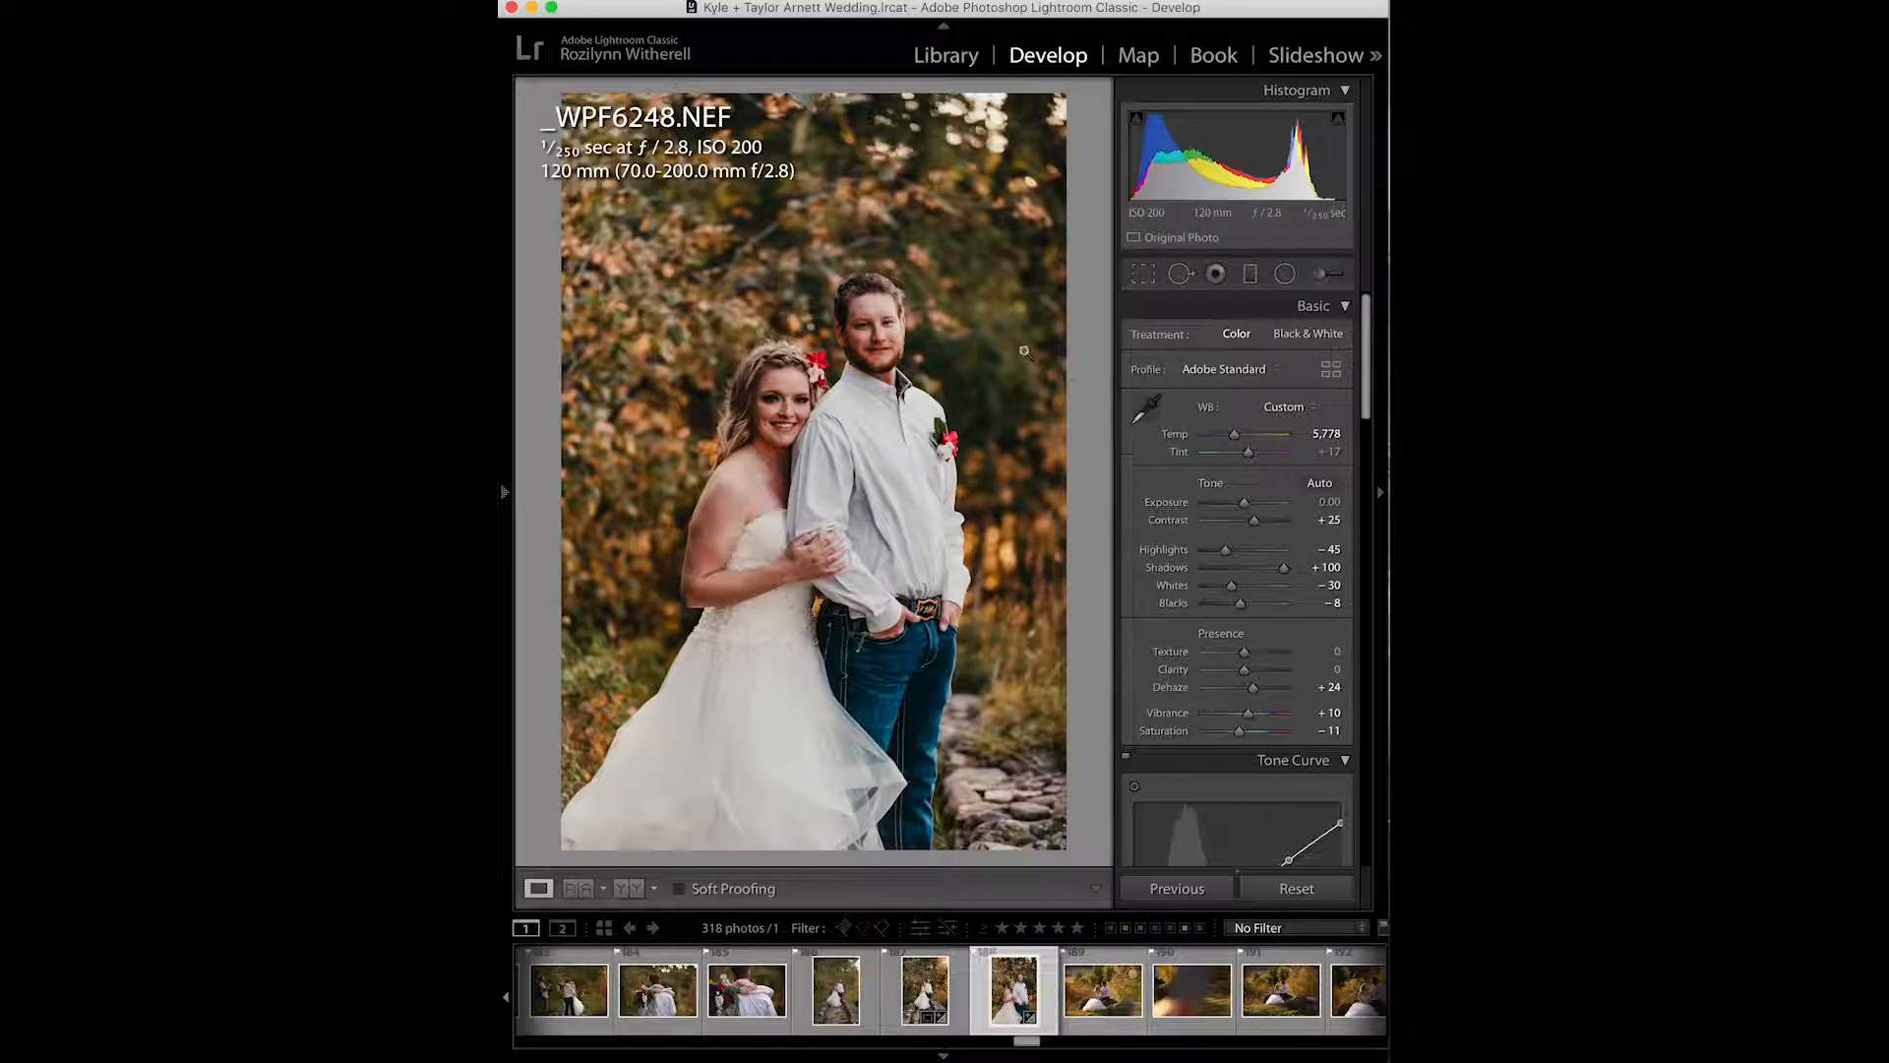
- Set the Tint to +15
{"action": "left_click", "coordinate": [1249, 454]}
{"action": "scroll", "coordinate": [1231, 650], "scroll_direction": "down", "scroll_amount": 4}
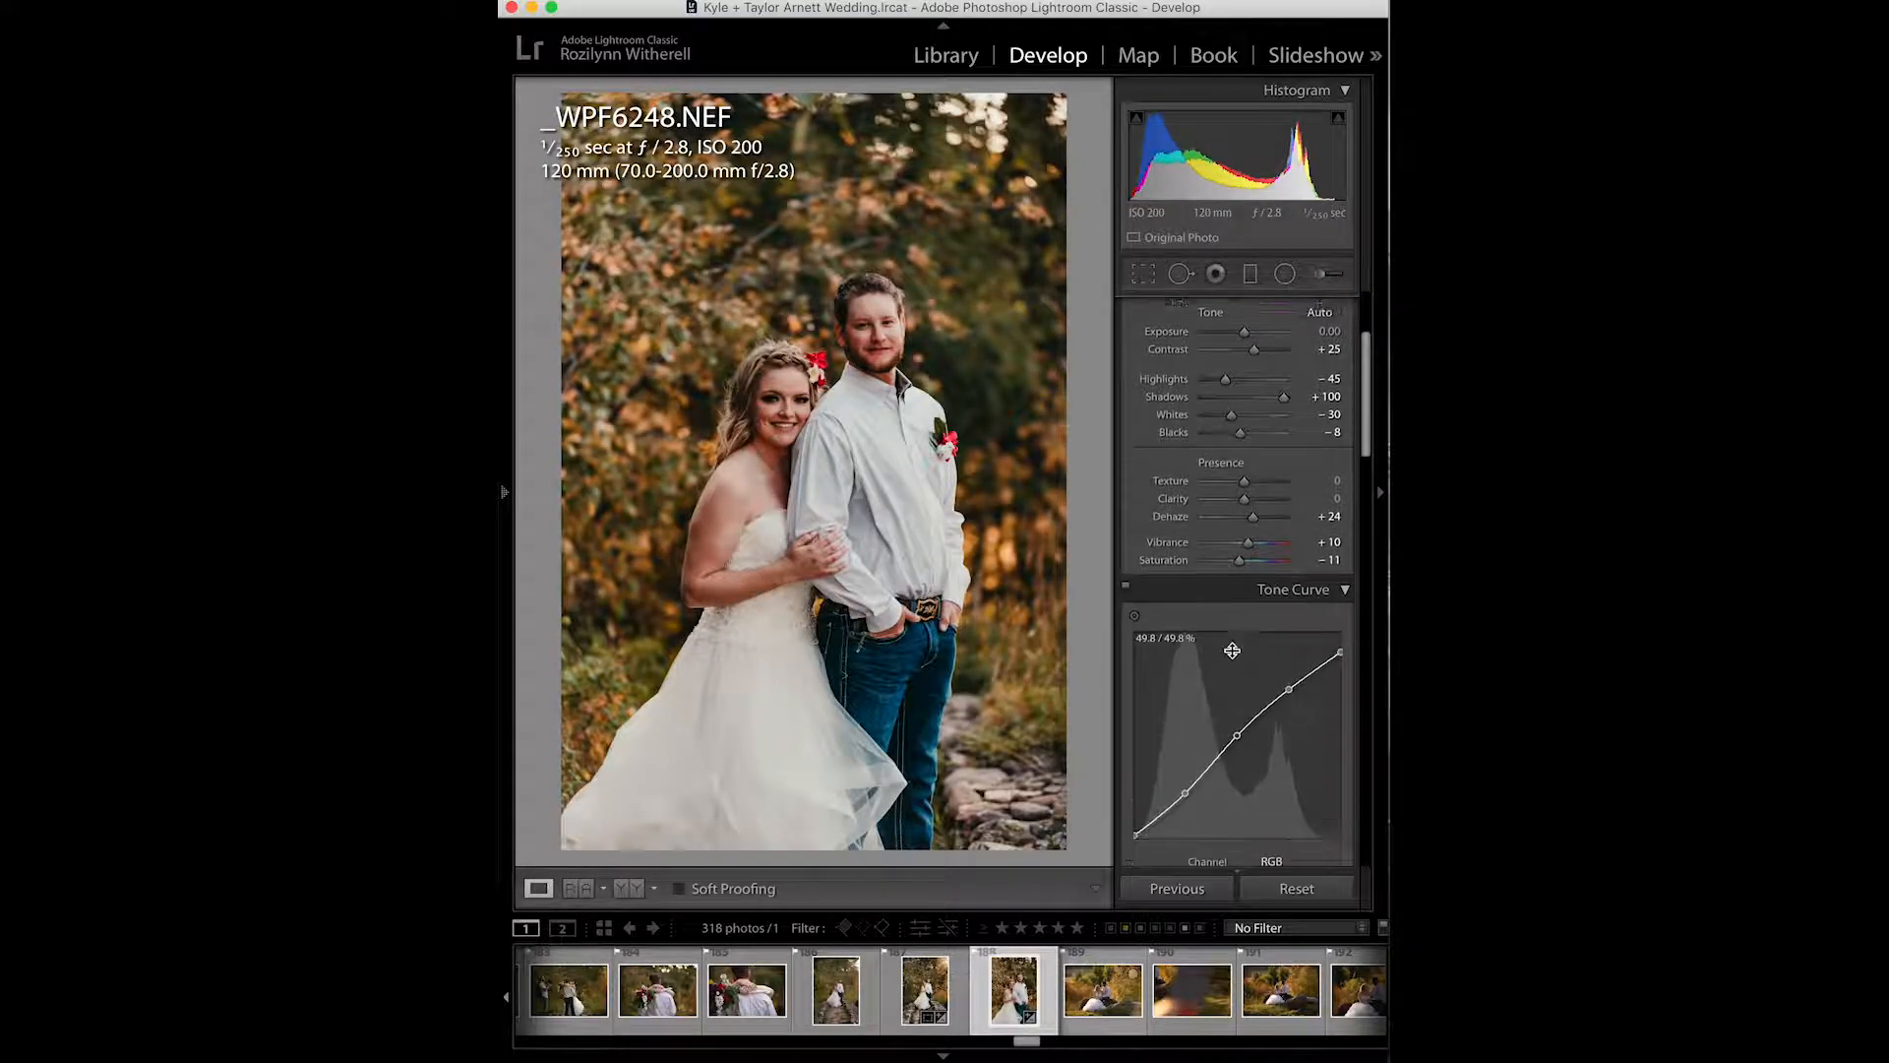
{"action": "scroll", "coordinate": [1235, 610], "scroll_direction": "up", "scroll_amount": 4}
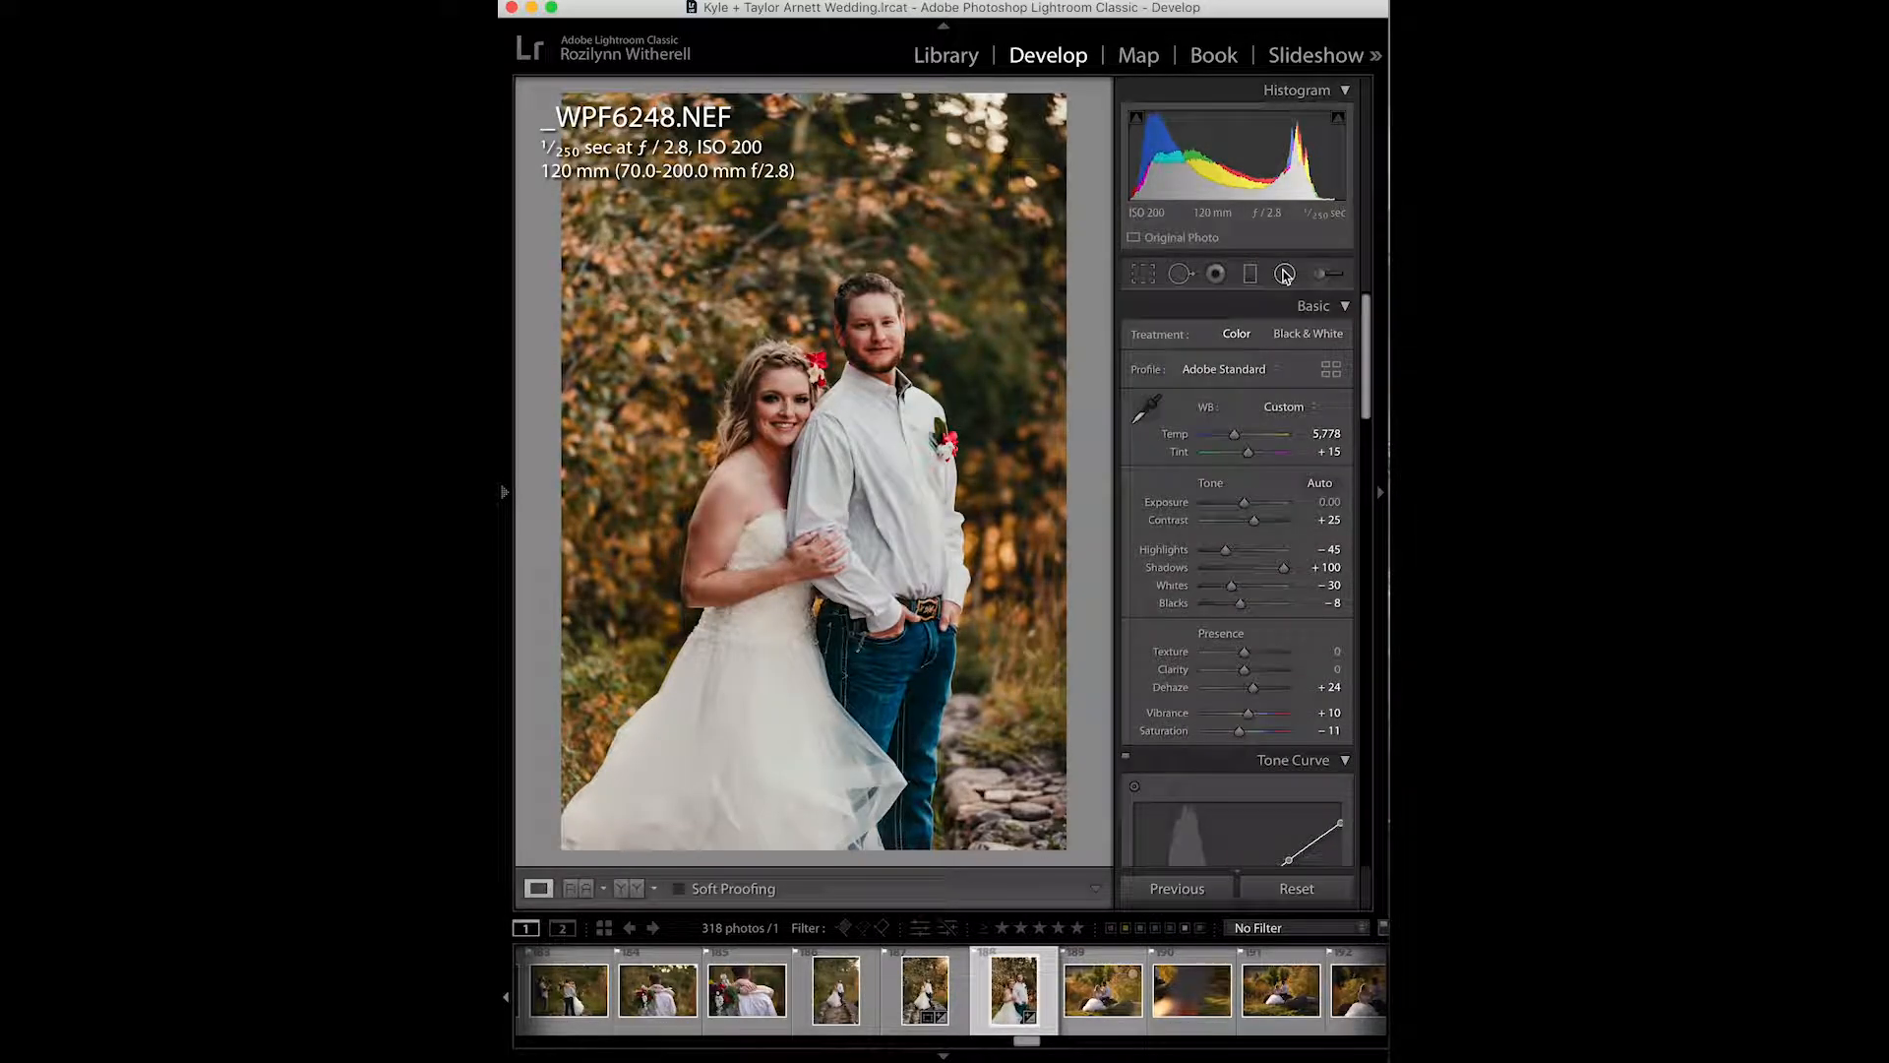
- Start a Radial Filter and choose the Burn (Darken) effect preset
{"action": "left_click", "coordinate": [1284, 274]}
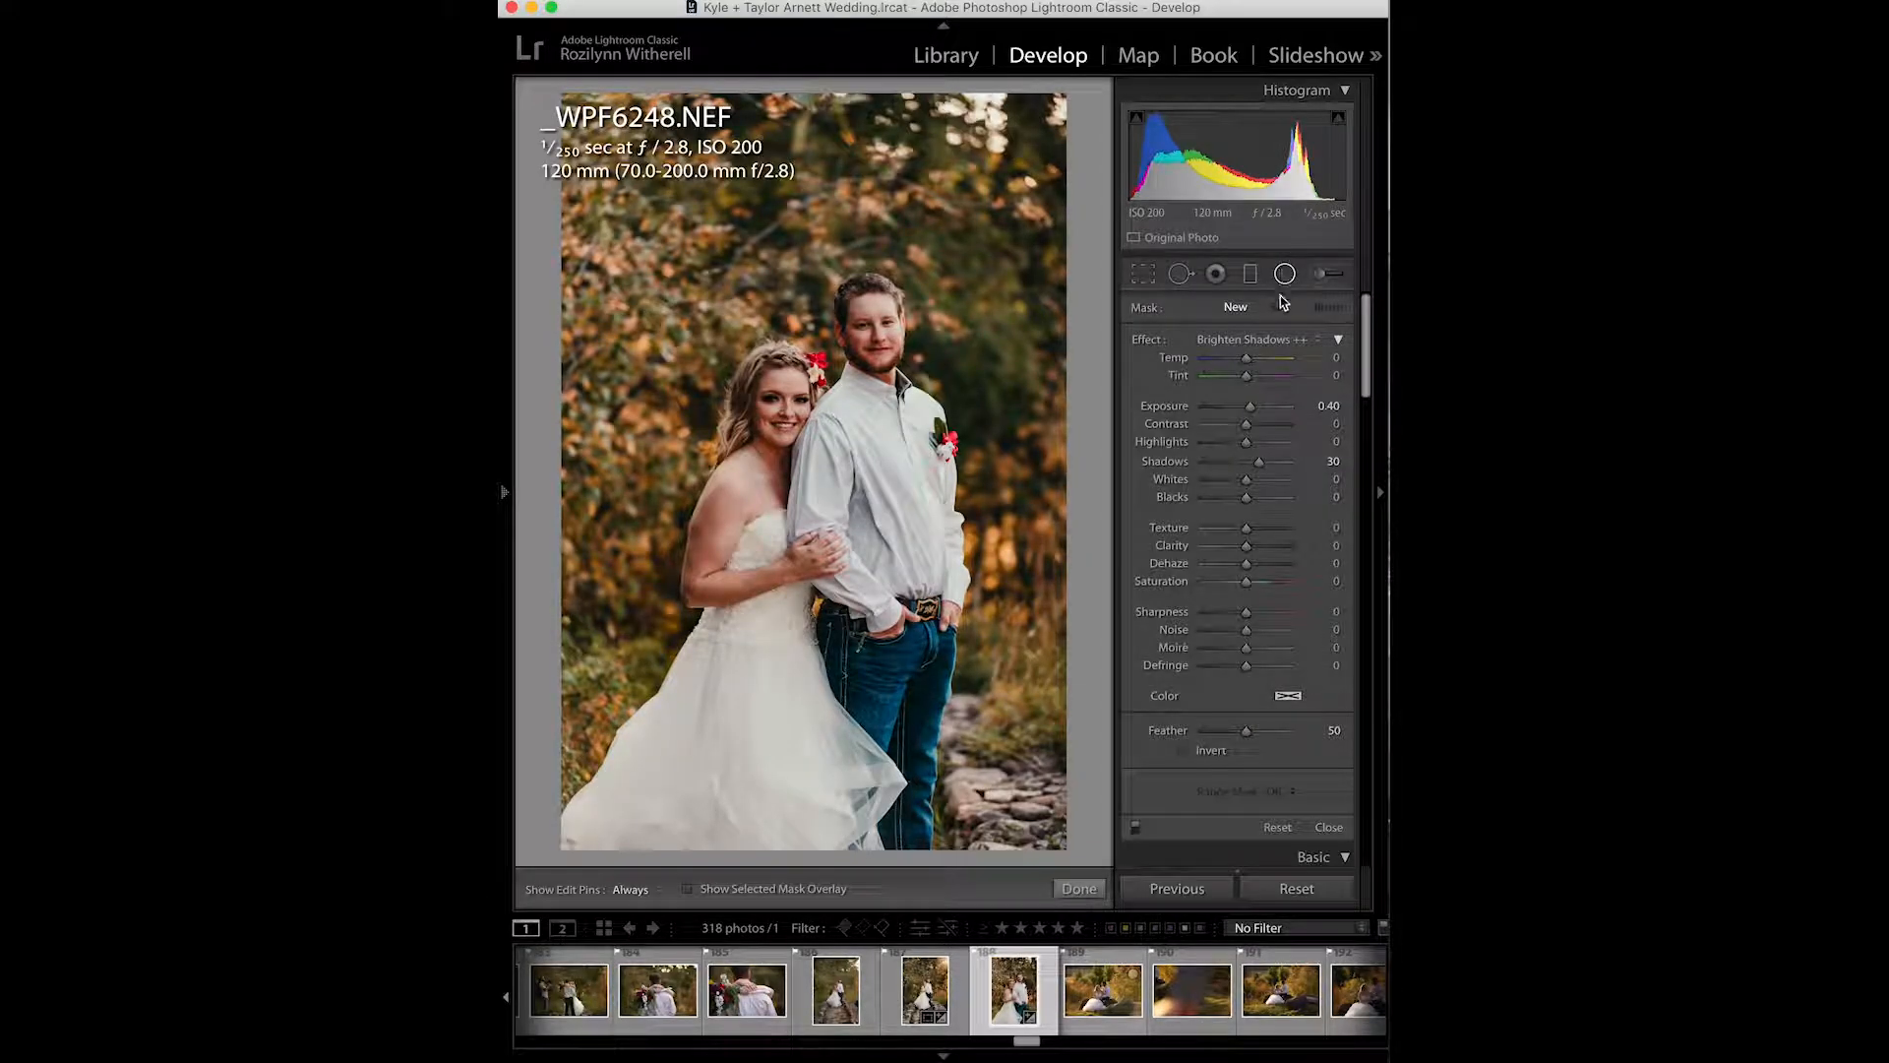
{"action": "left_click", "coordinate": [1284, 339]}
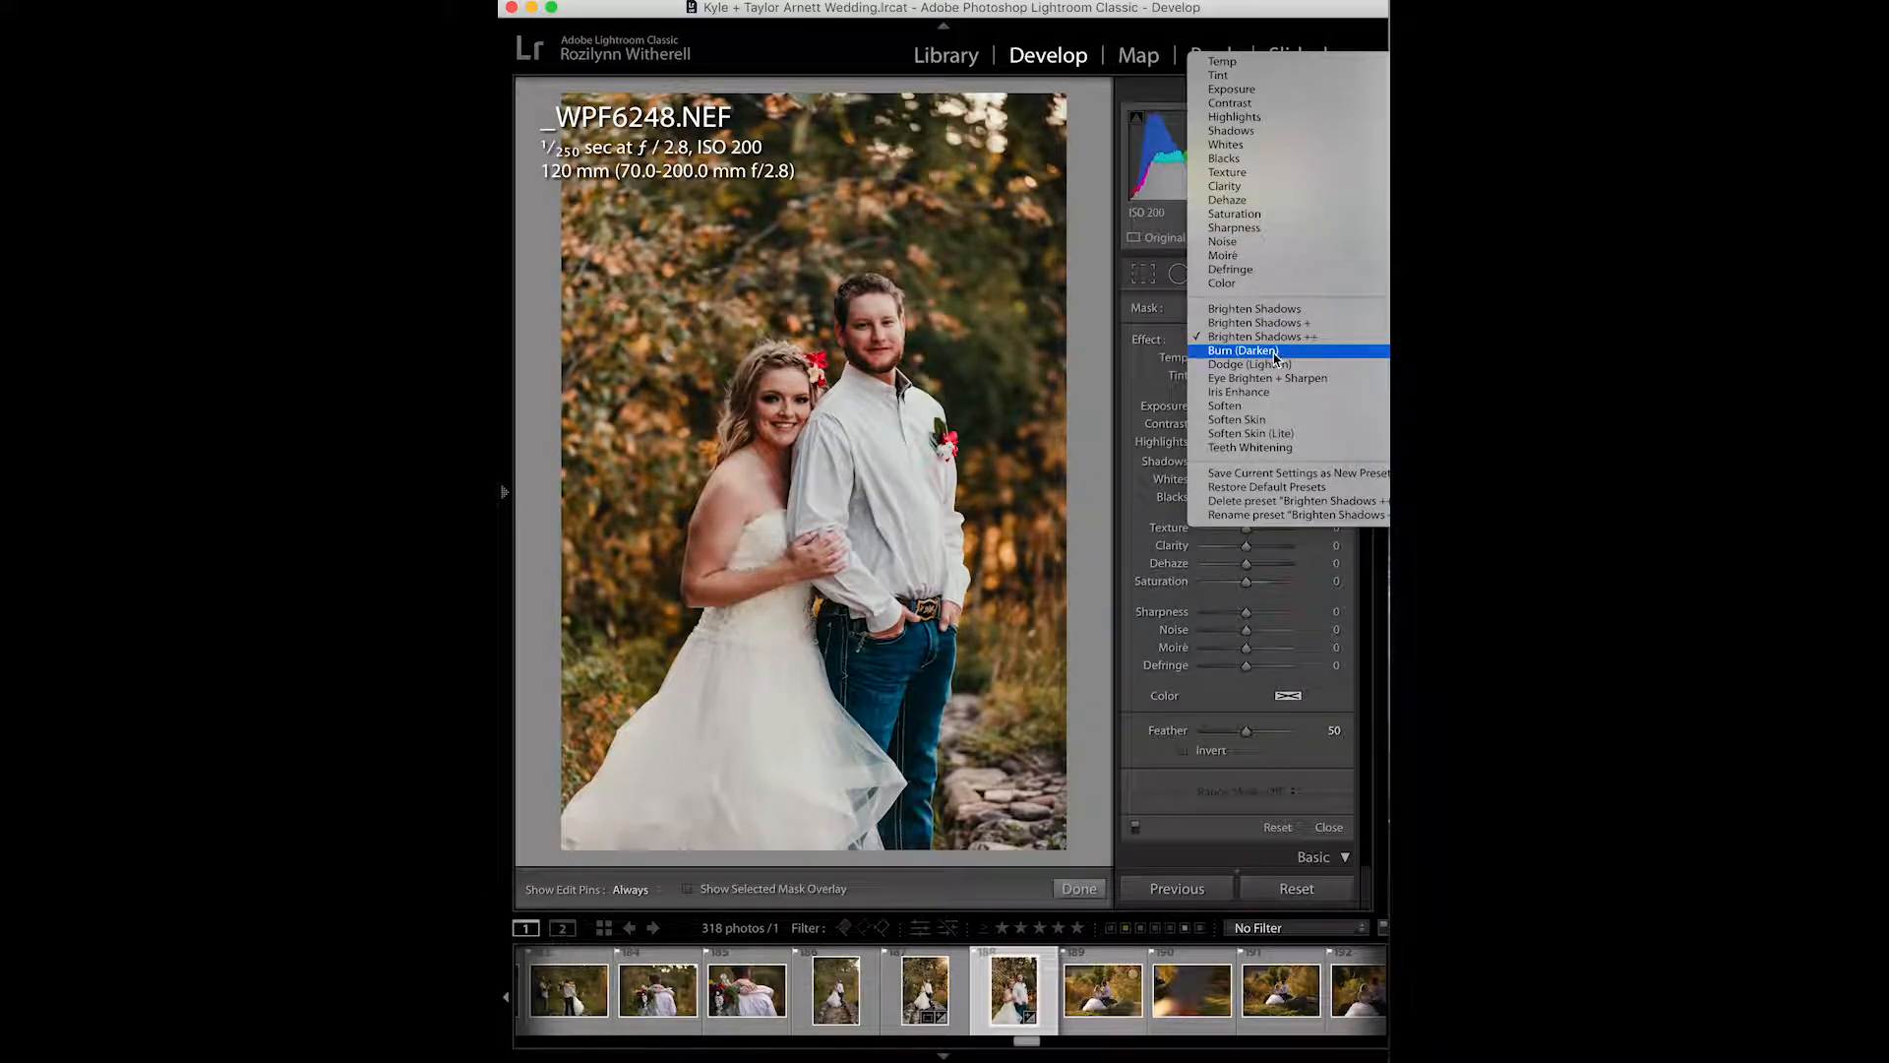
{"action": "left_click", "coordinate": [1269, 351]}
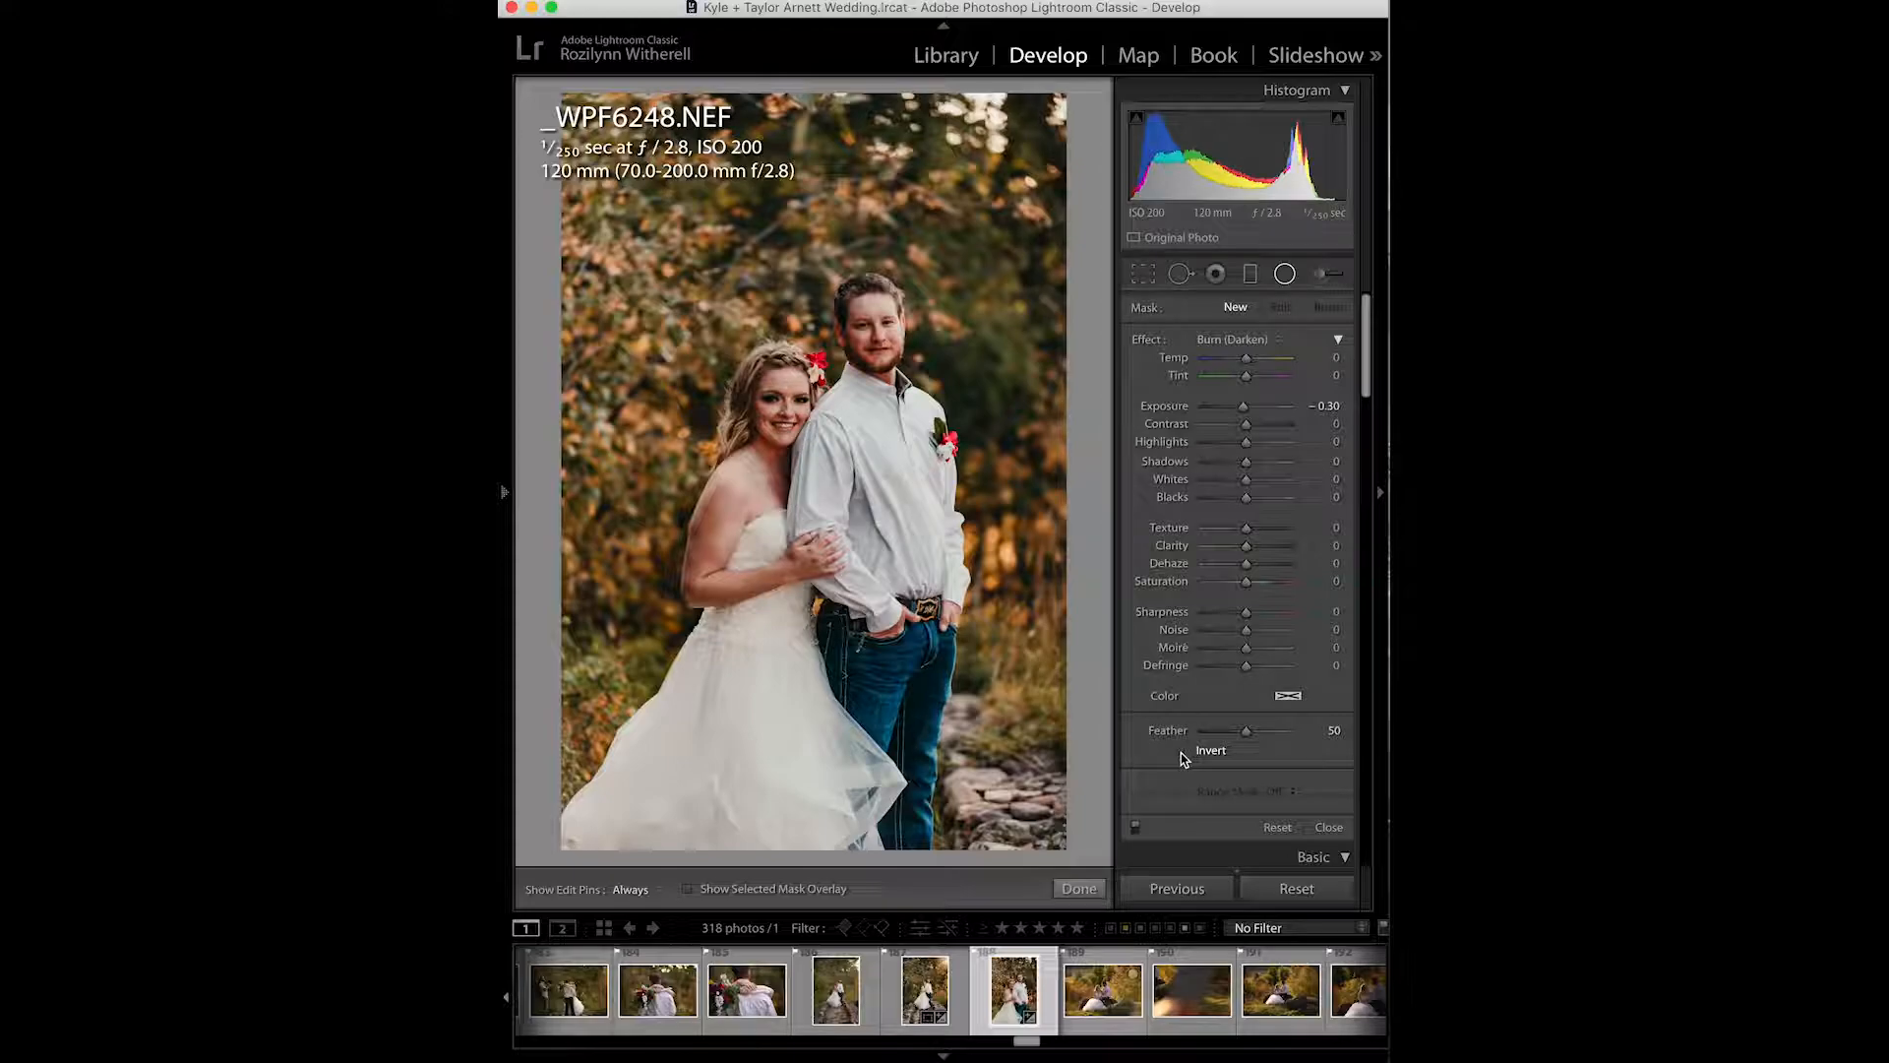
- Draw a tall elliptical radial filter around the couple, then reposition and narrow it slightly
{"action": "mouse_move", "coordinate": [809, 521]}
{"action": "left_mouse_down"}
{"action": "mouse_move", "coordinate": [748, 246]}
{"action": "mouse_move", "coordinate": [669, 197]}
{"action": "mouse_move", "coordinate": [597, 187]}
{"action": "mouse_move", "coordinate": [585, 204]}
{"action": "mouse_move", "coordinate": [610, 237]}
{"action": "mouse_move", "coordinate": [580, 236]}
{"action": "left_mouse_up"}
{"action": "left_click_drag", "start_coordinate": [809, 634], "coordinate": [820, 533]}
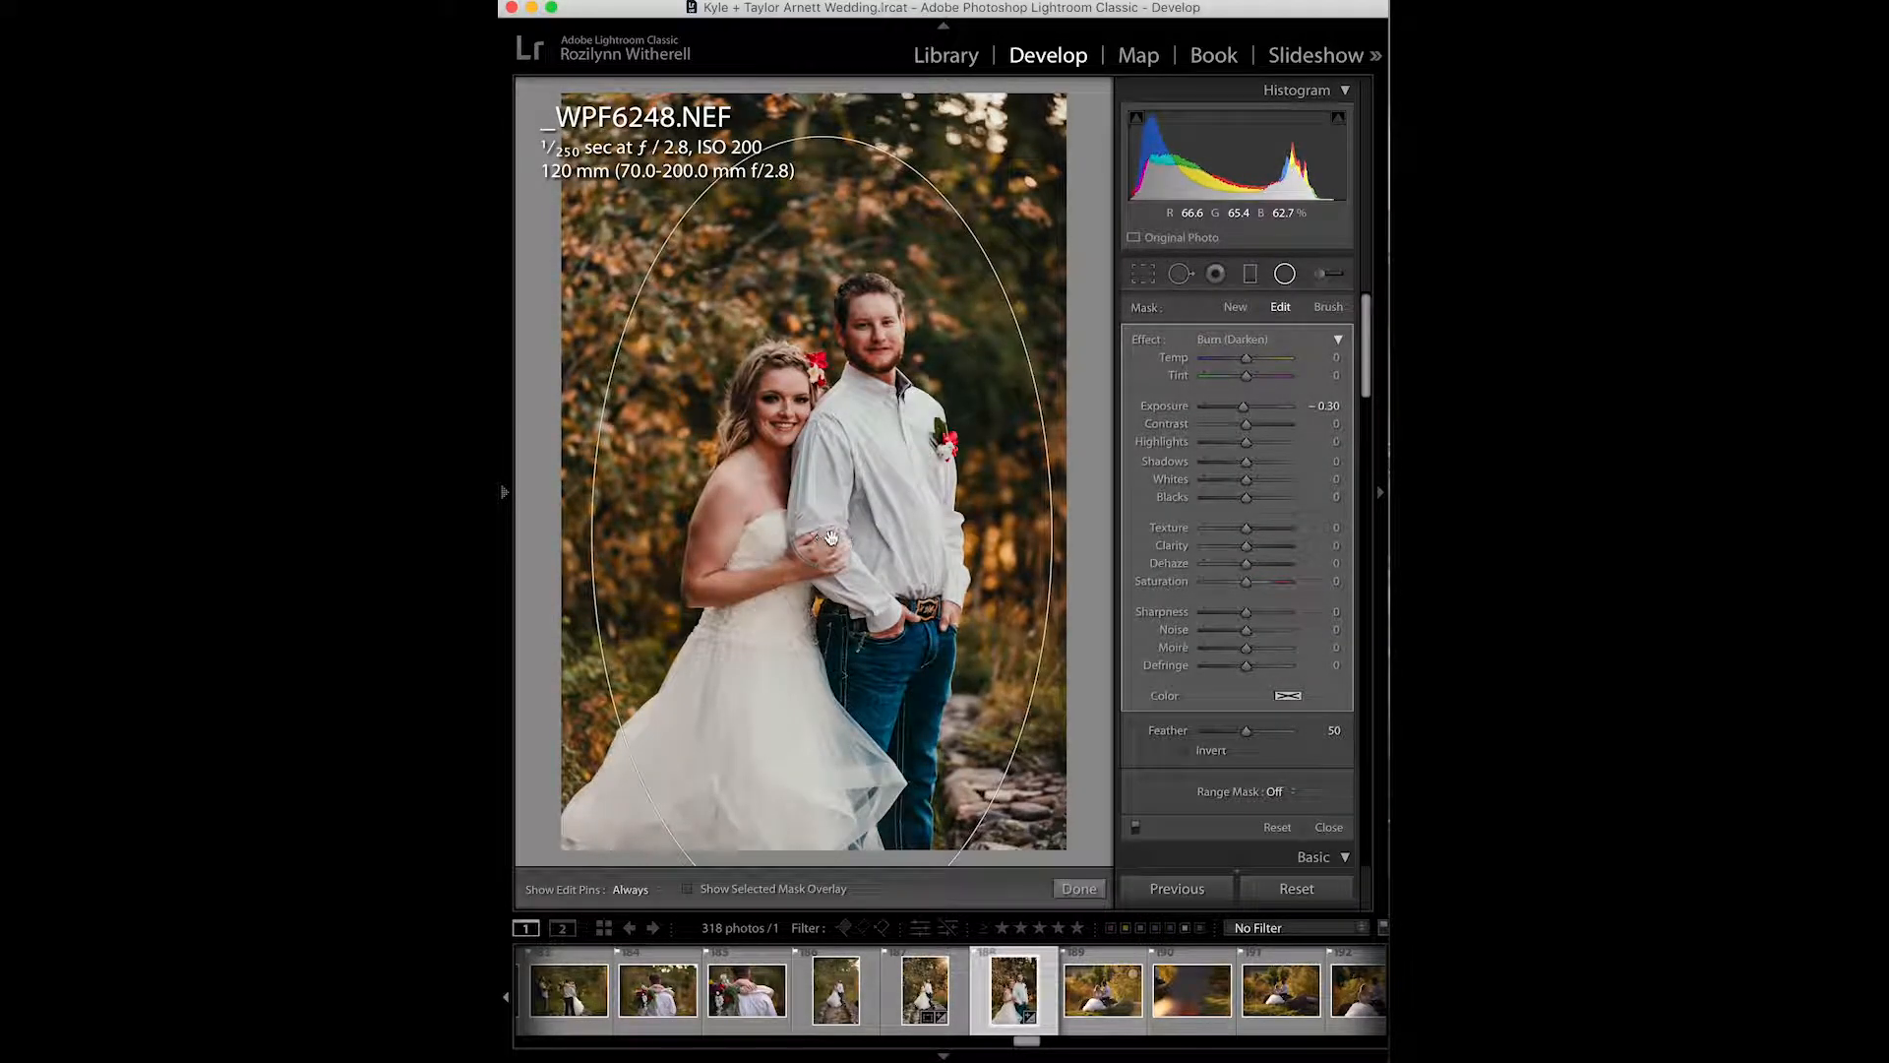
{"action": "left_click_drag", "start_coordinate": [1052, 534], "coordinate": [1034, 534]}
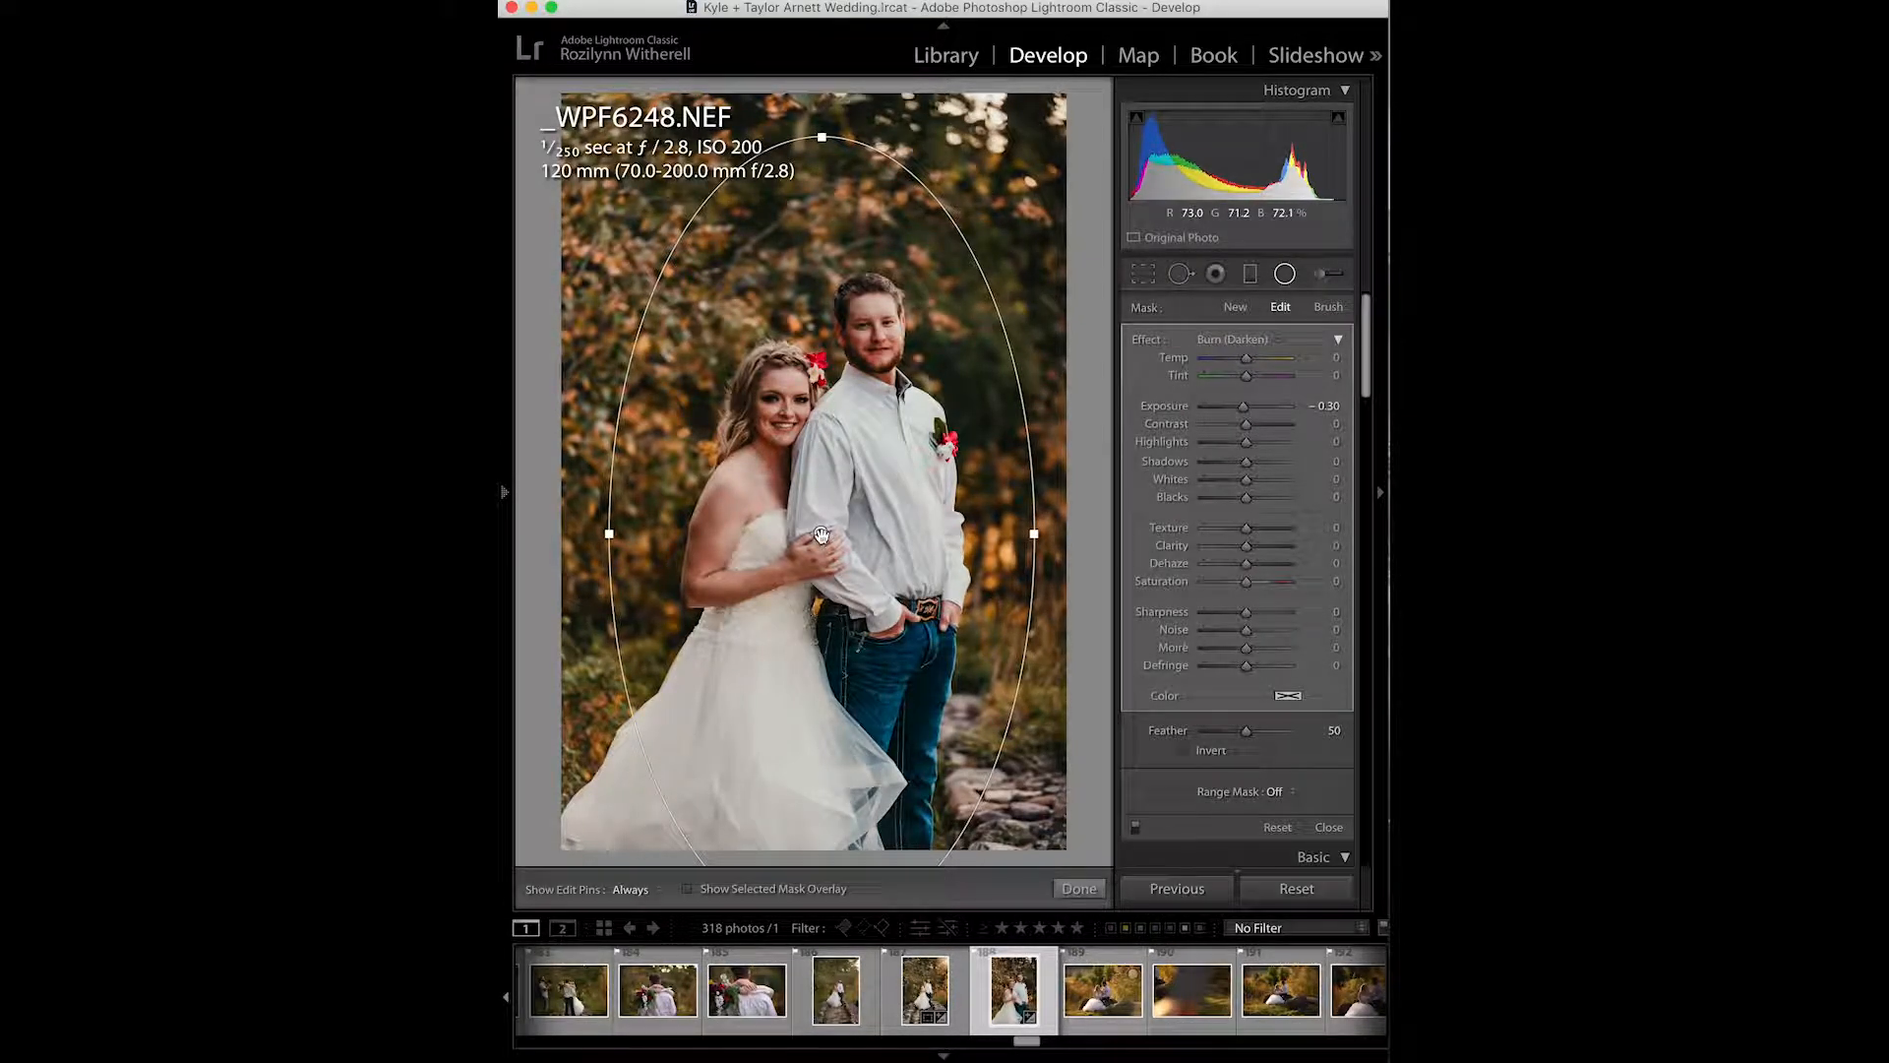
{"action": "mouse_move", "coordinate": [822, 535]}
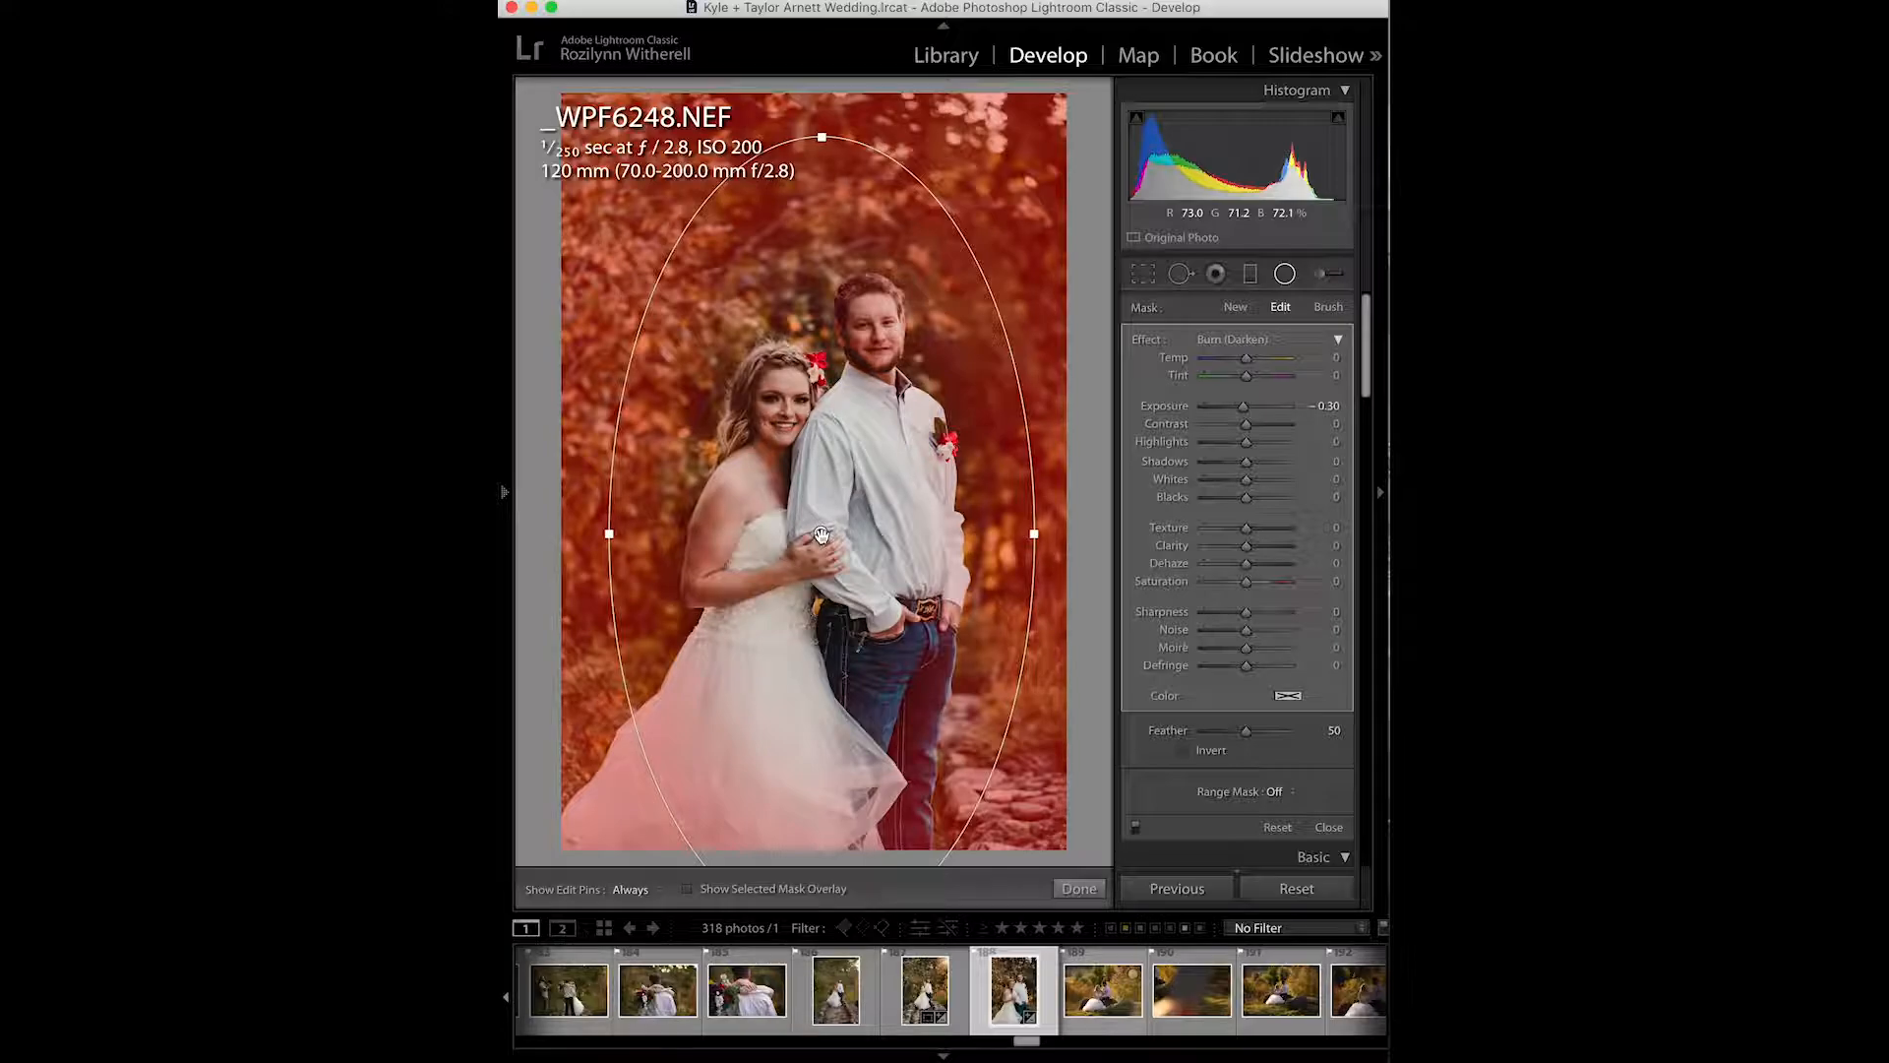
- Erase part of the radial burn mask over the bride's dress with the mask eraser brush, enlarging the brush to 26
{"action": "left_click", "coordinate": [1330, 309]}
{"action": "left_click", "coordinate": [1278, 724]}
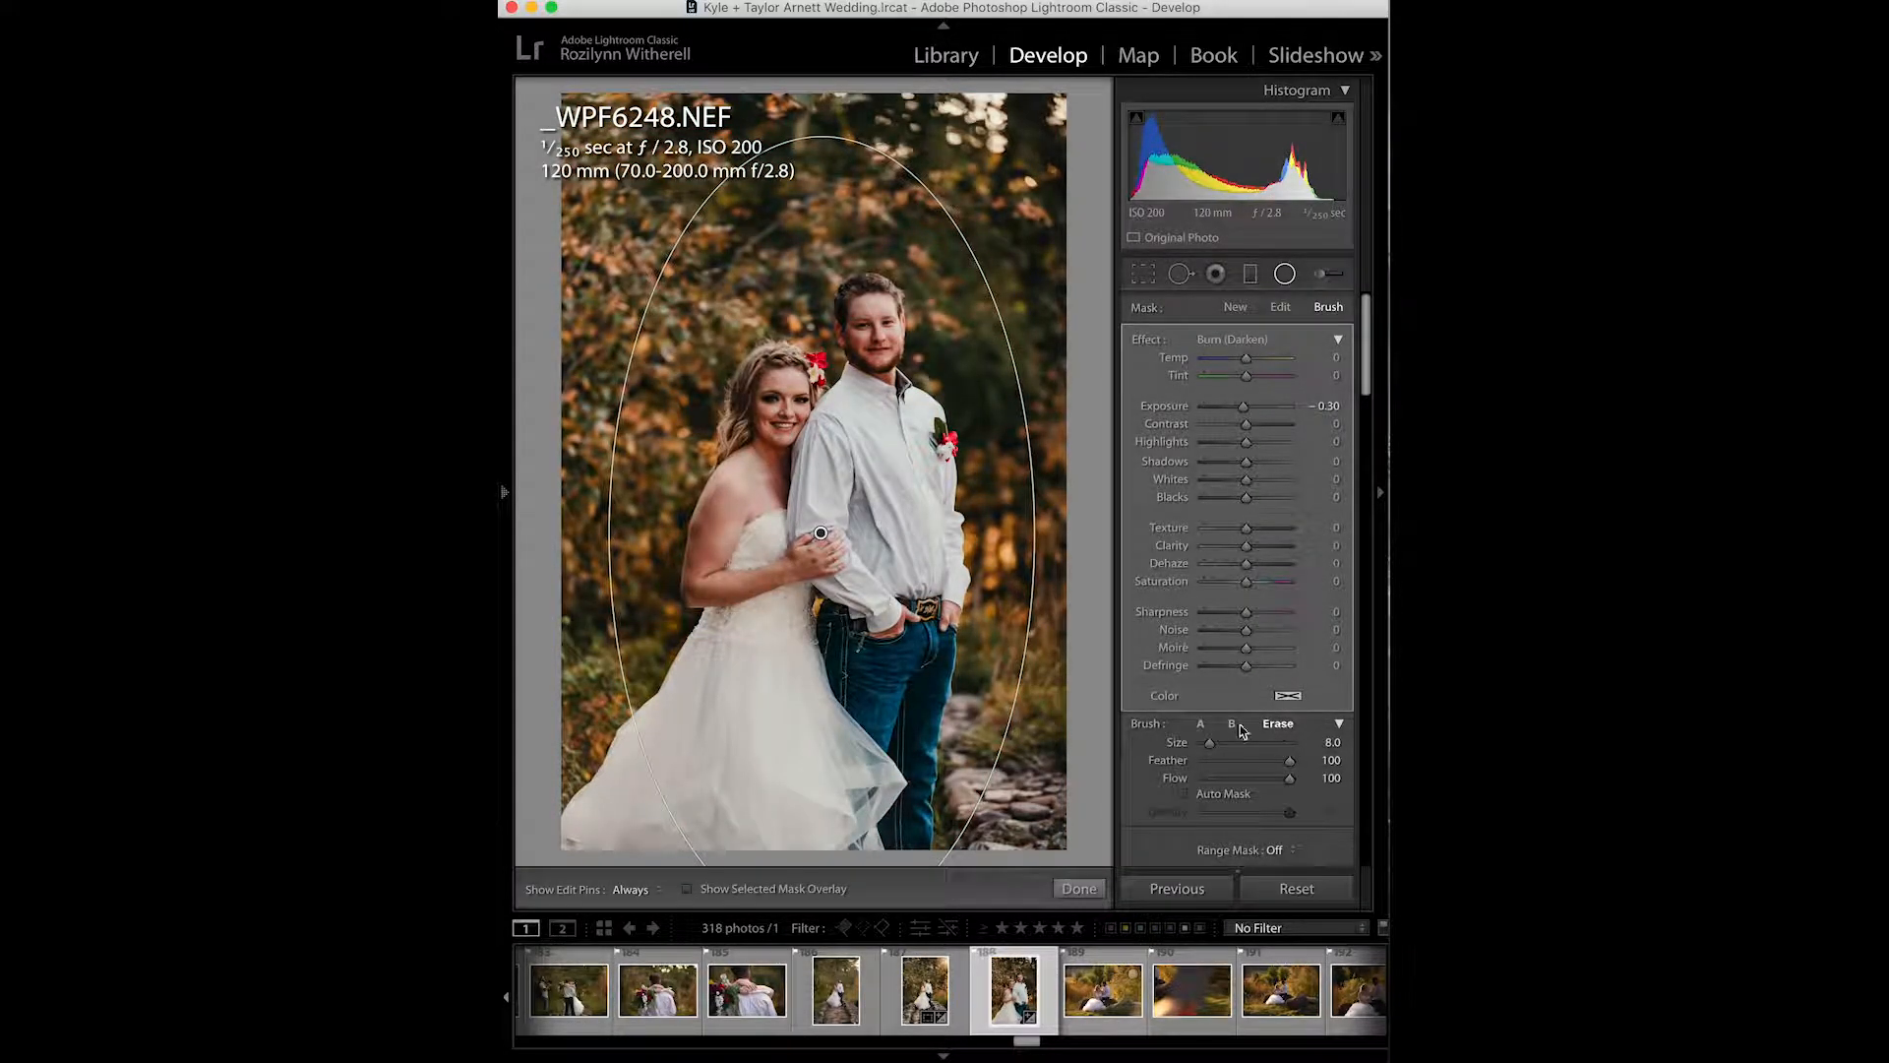
{"action": "key", "text": "h"}
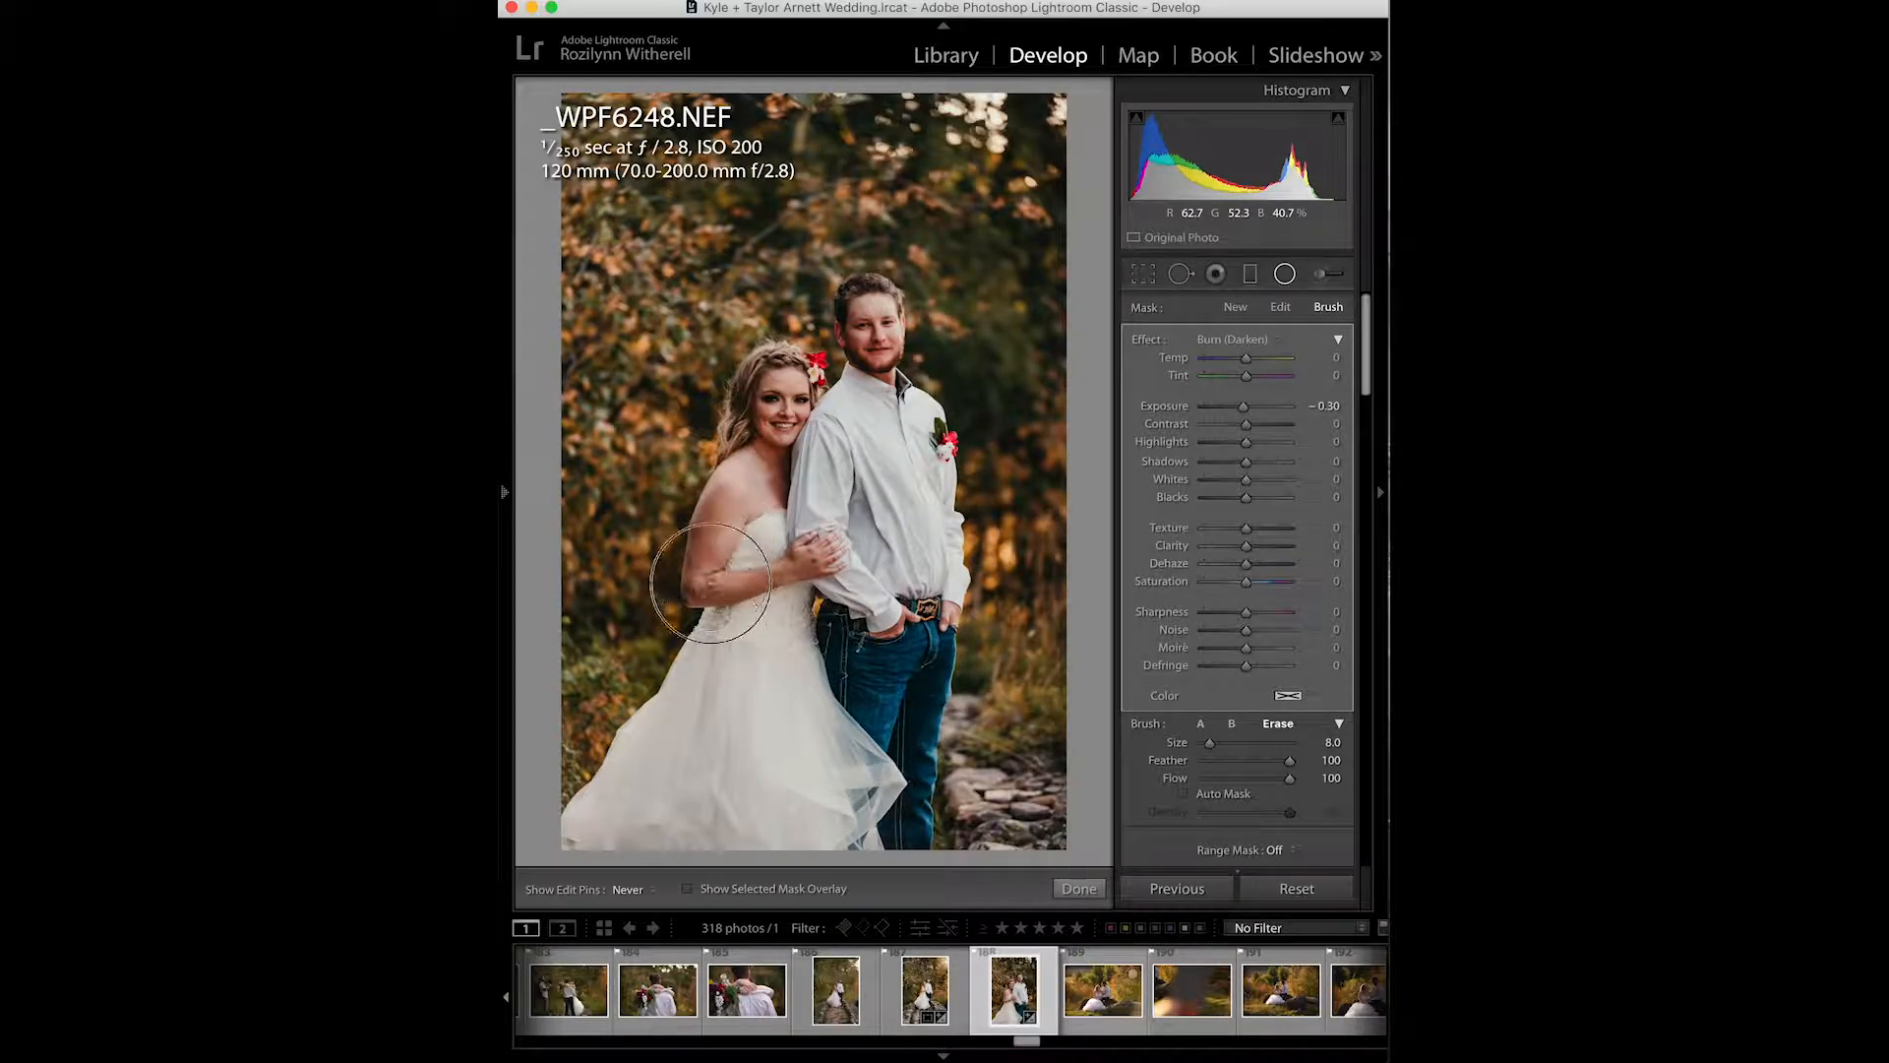
{"action": "mouse_move", "coordinate": [648, 775]}
{"action": "left_mouse_down"}
{"action": "mouse_move", "coordinate": [738, 629]}
{"action": "mouse_move", "coordinate": [757, 778]}
{"action": "mouse_move", "coordinate": [847, 771]}
{"action": "mouse_move", "coordinate": [842, 726]}
{"action": "left_mouse_up"}
{"action": "scroll", "coordinate": [842, 726], "scroll_direction": "up", "scroll_amount": 3}
{"action": "scroll", "coordinate": [842, 726], "scroll_direction": "up", "scroll_amount": 4}
{"action": "key", "text": "h"}
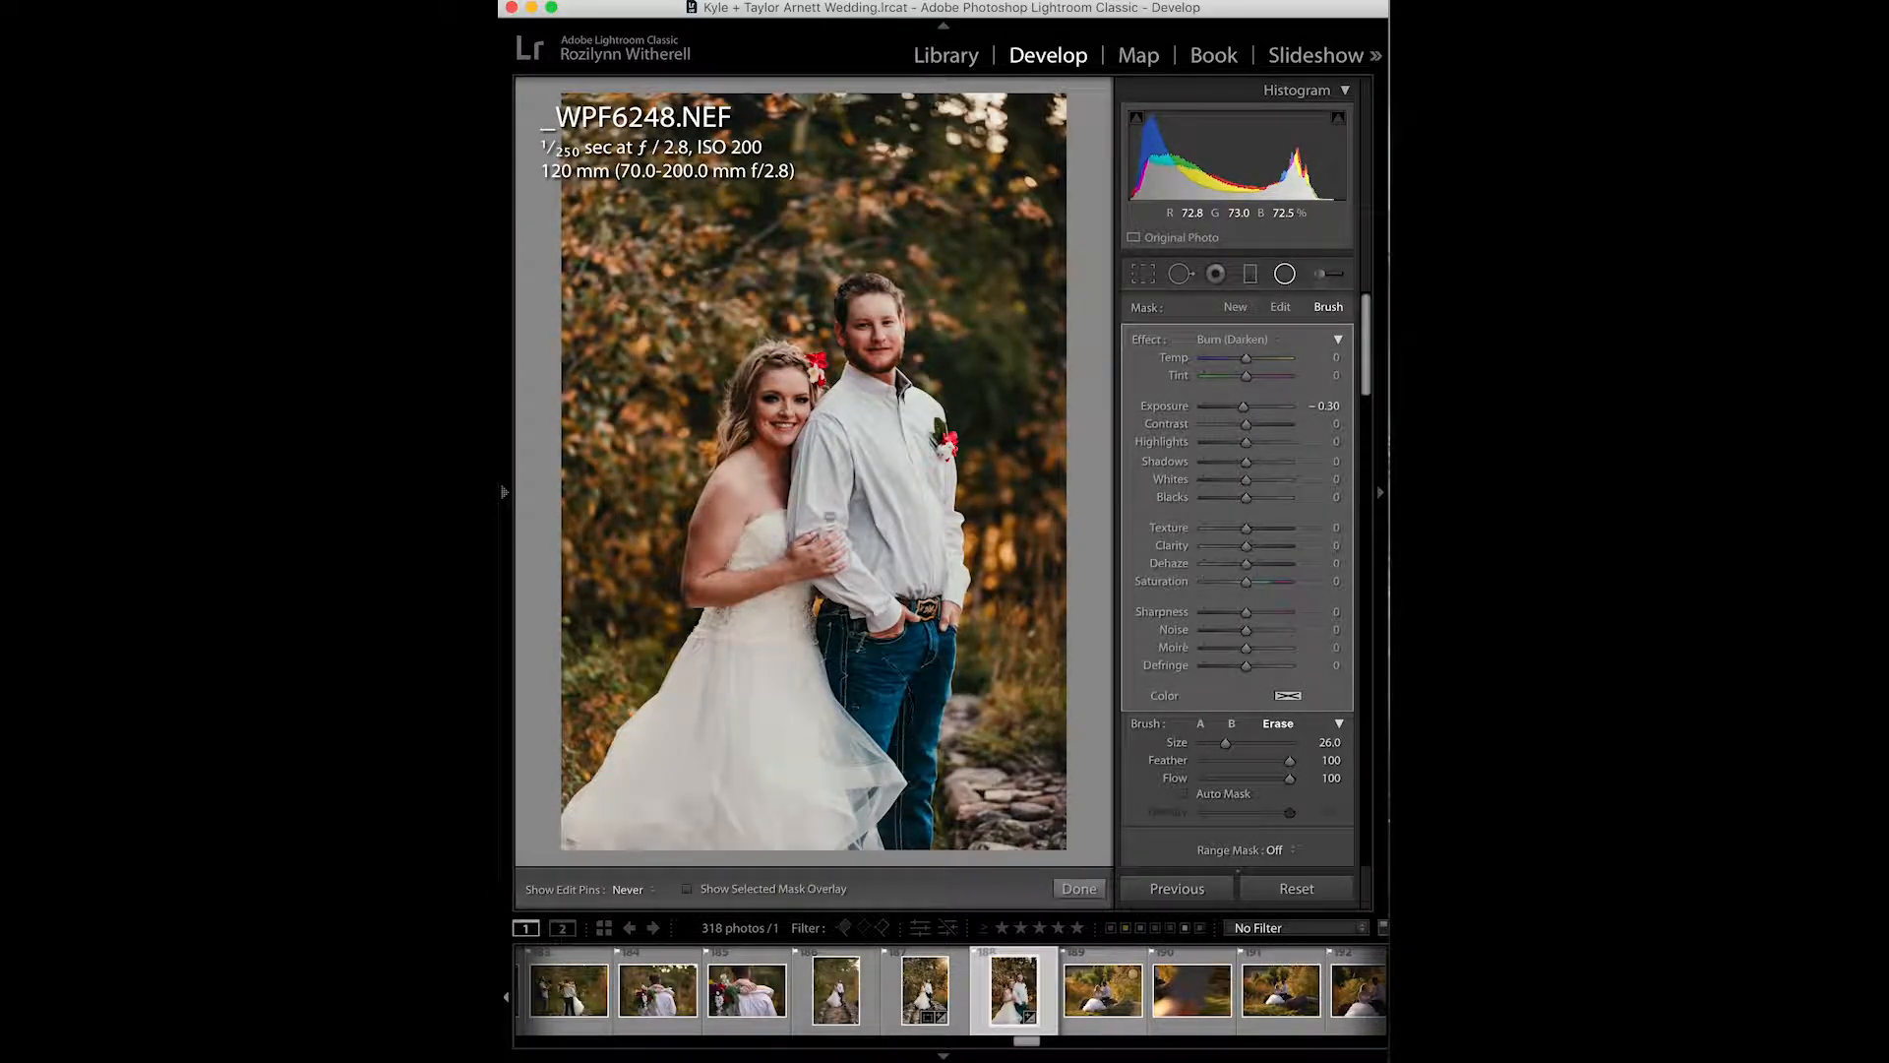
{"action": "key", "text": "h"}
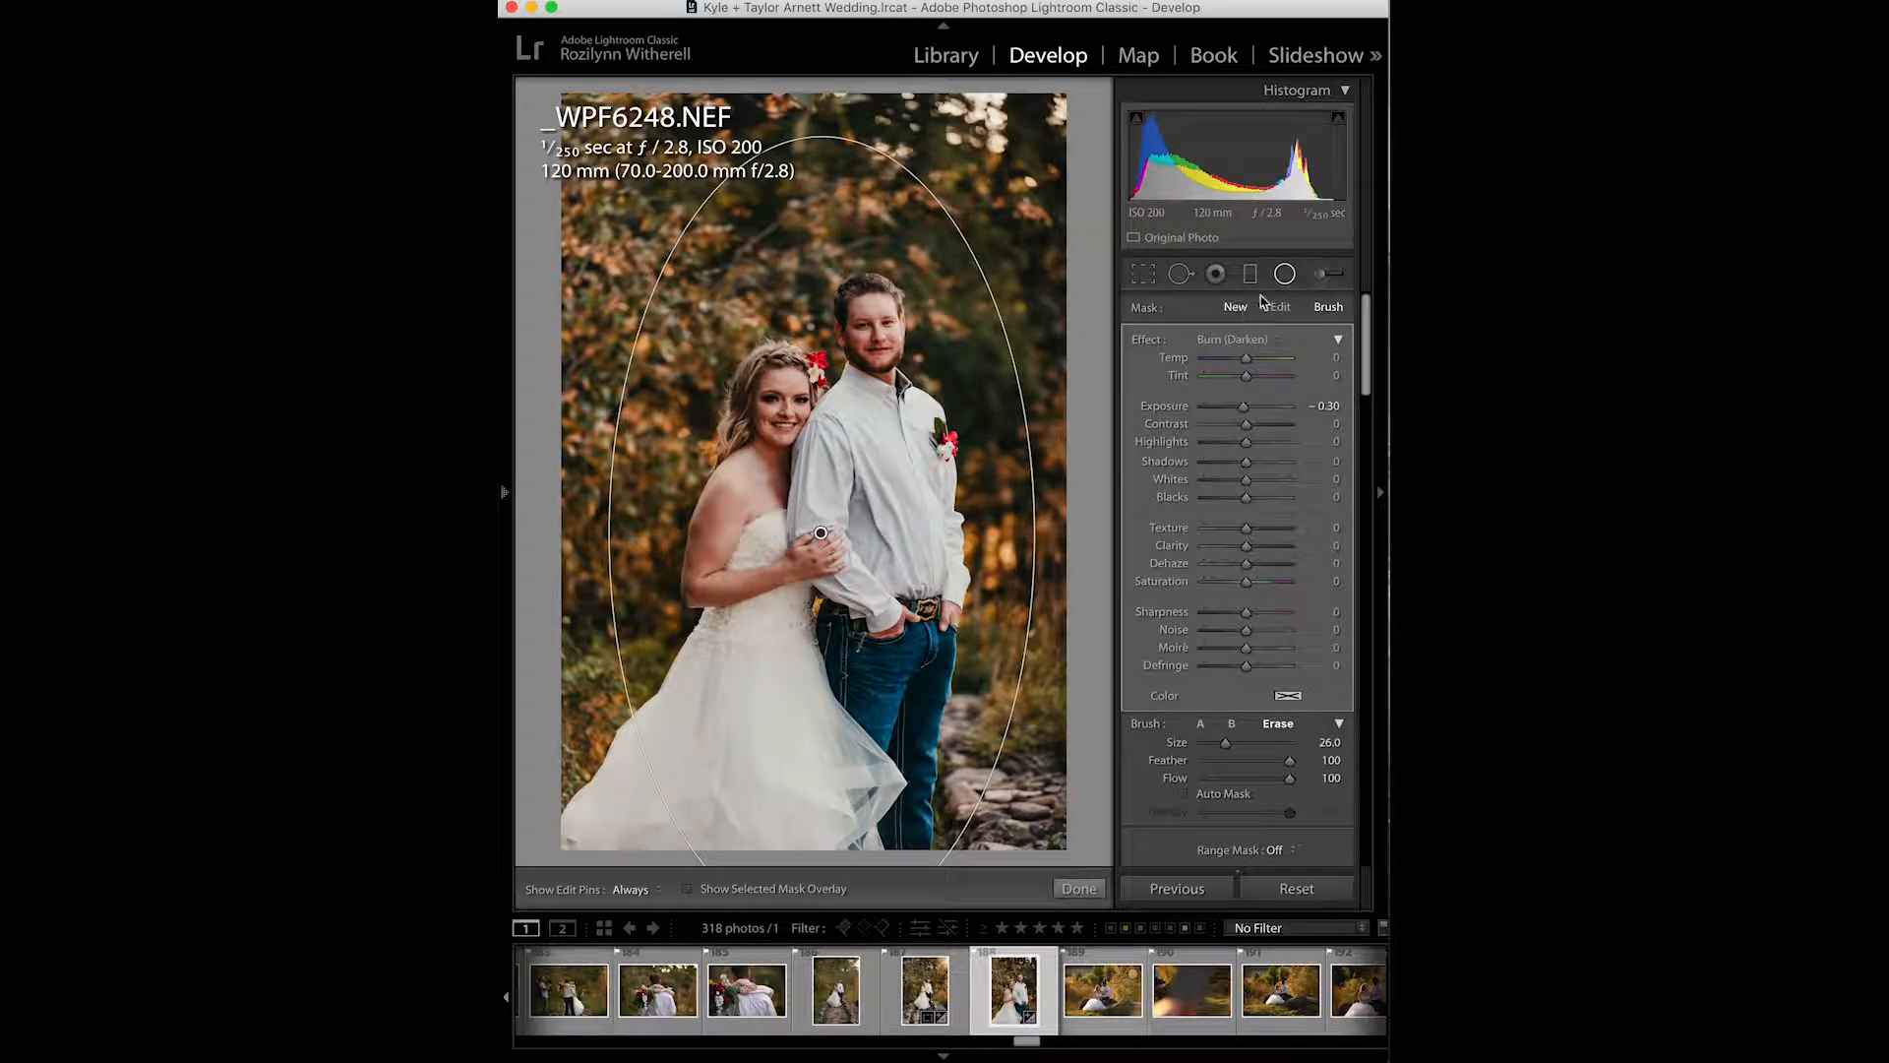
- Select the Adjustment Brush with the Eye Brighten + Sharpen effect
{"action": "left_click", "coordinate": [1318, 280]}
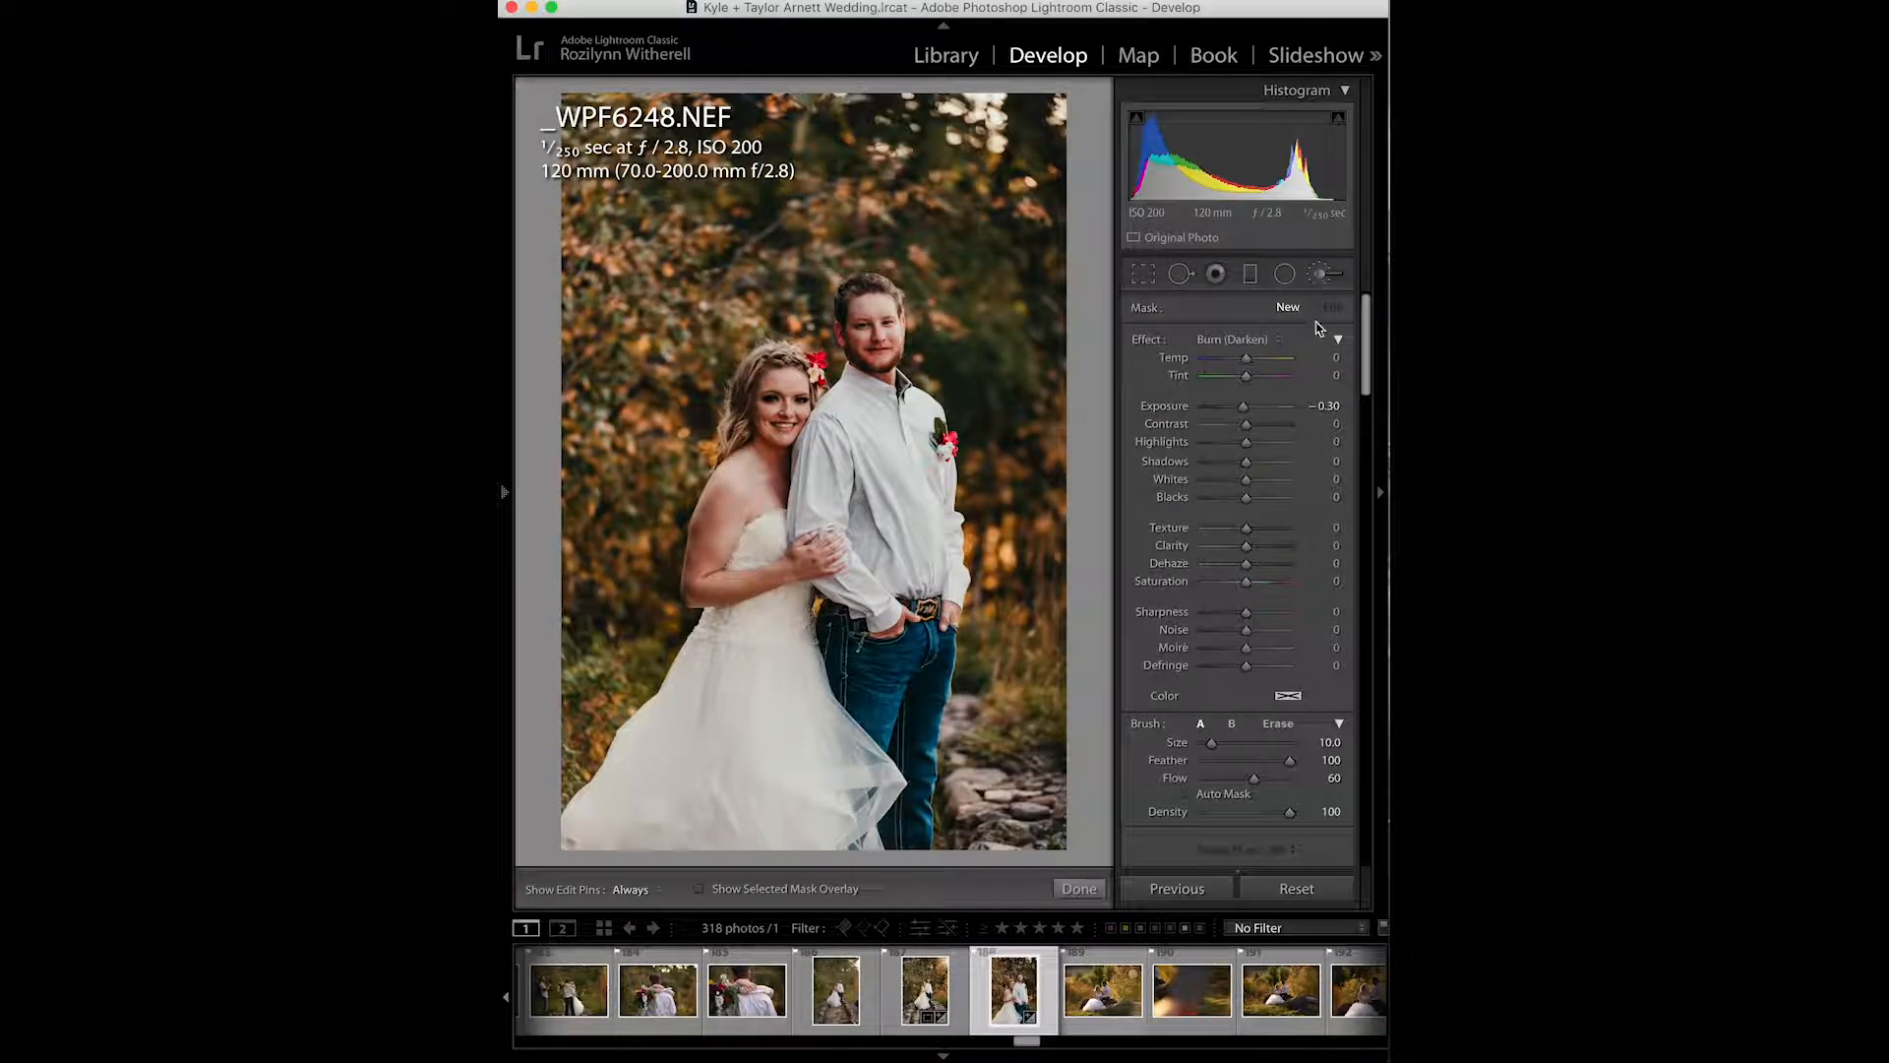
{"action": "left_click", "coordinate": [1264, 345]}
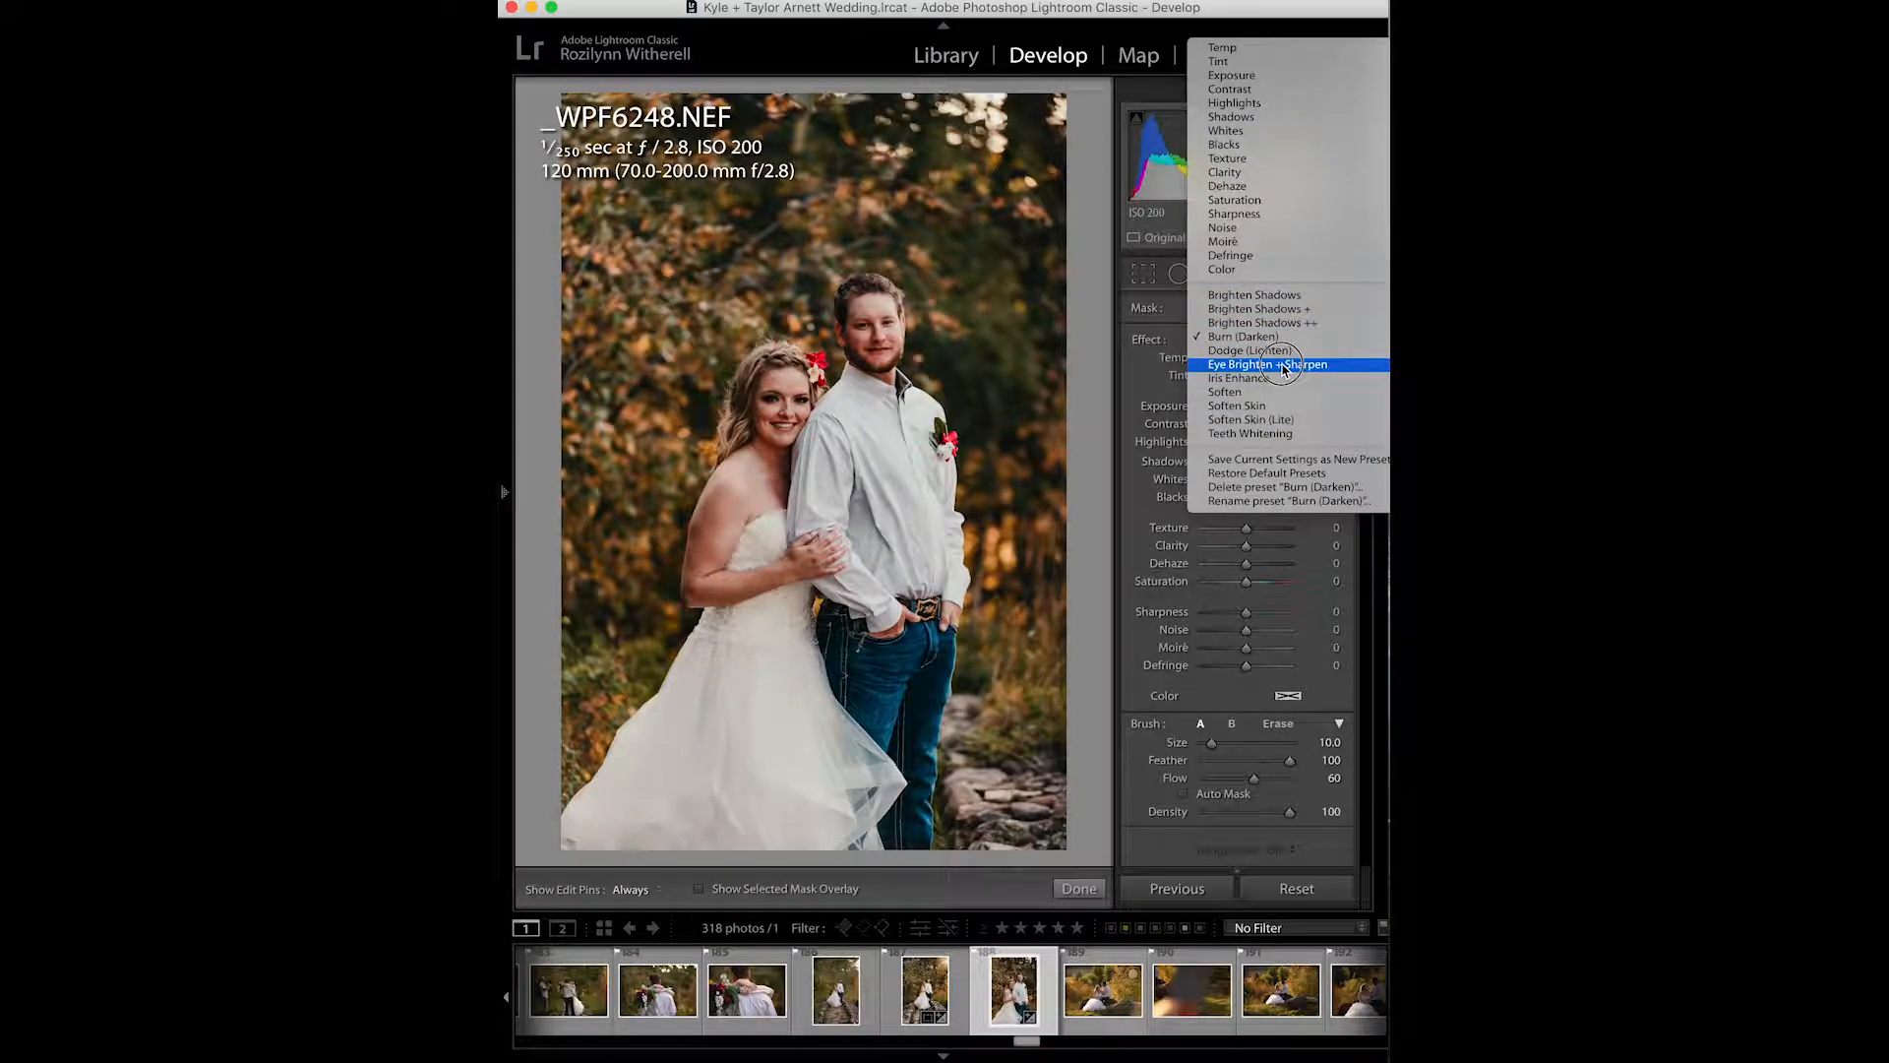
{"action": "left_click", "coordinate": [736, 405]}
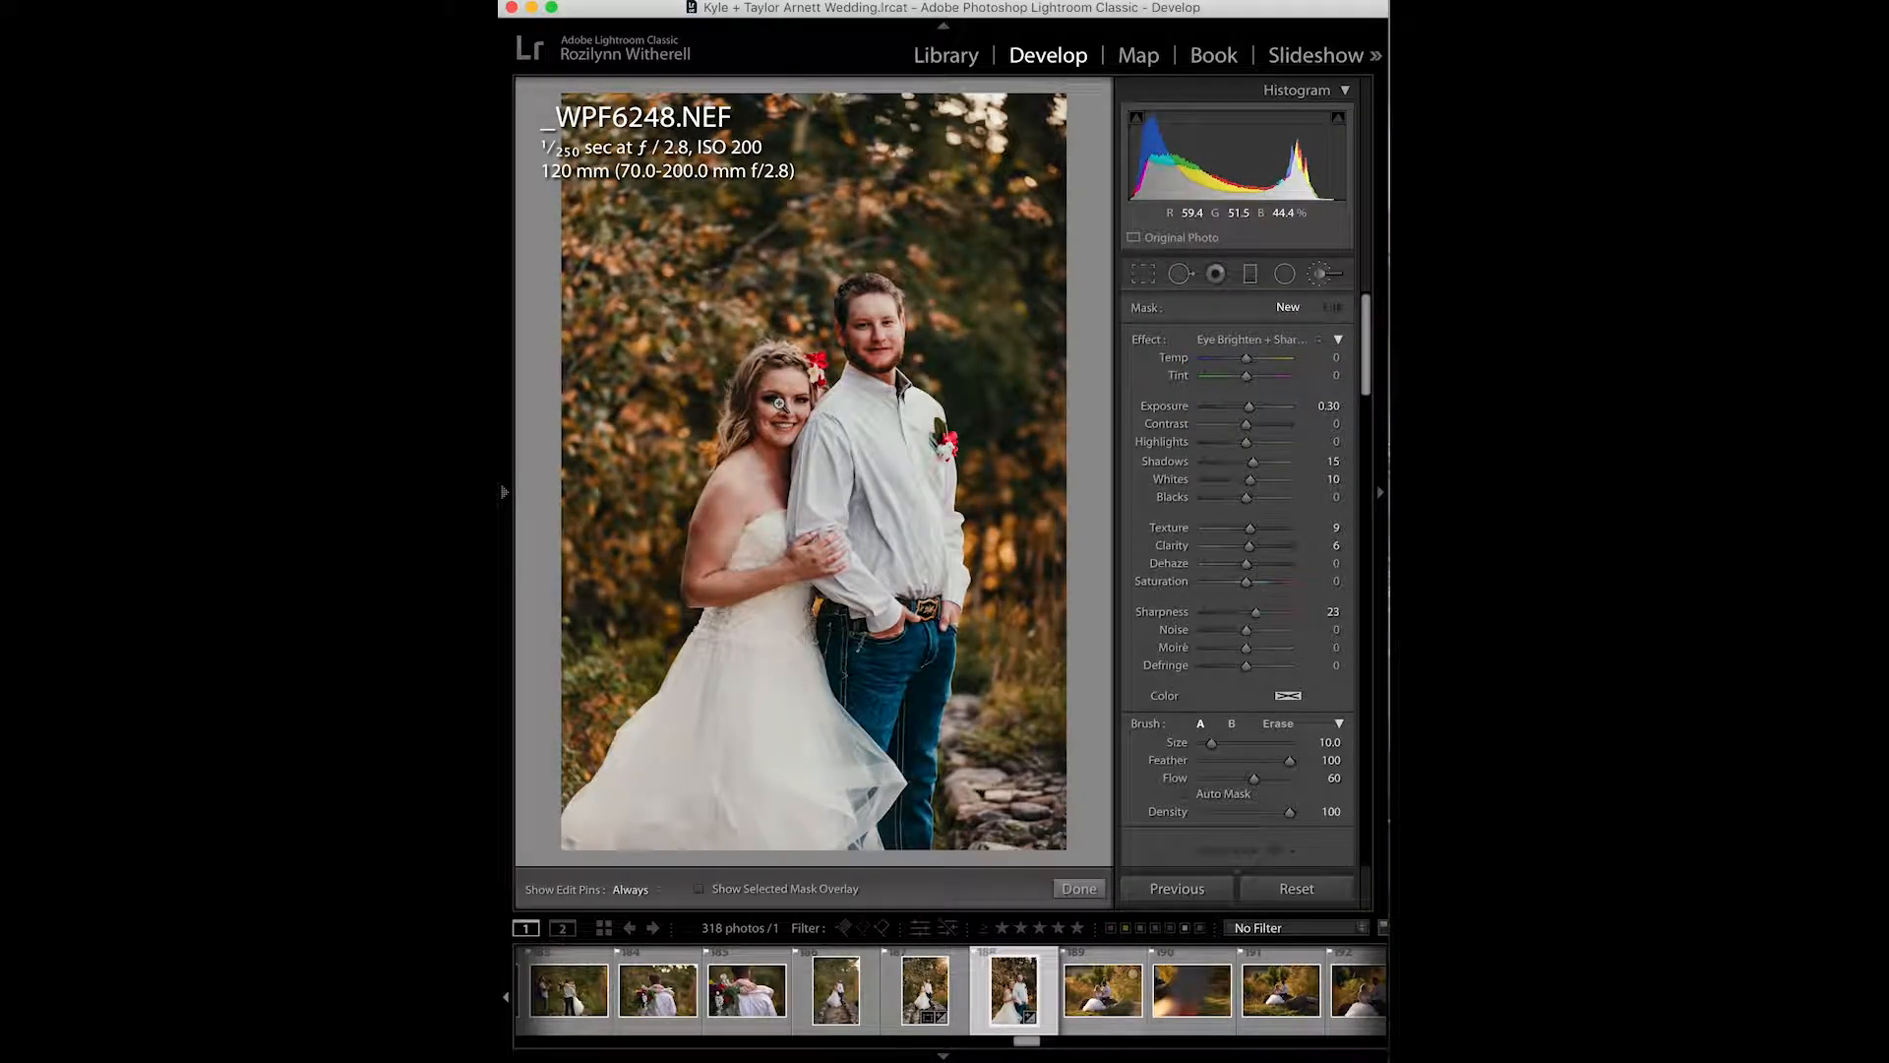
- Zoom in on the bride's face, shrink the brush to size 3.0, and paint over her eyes
{"action": "key", "text": "z"}
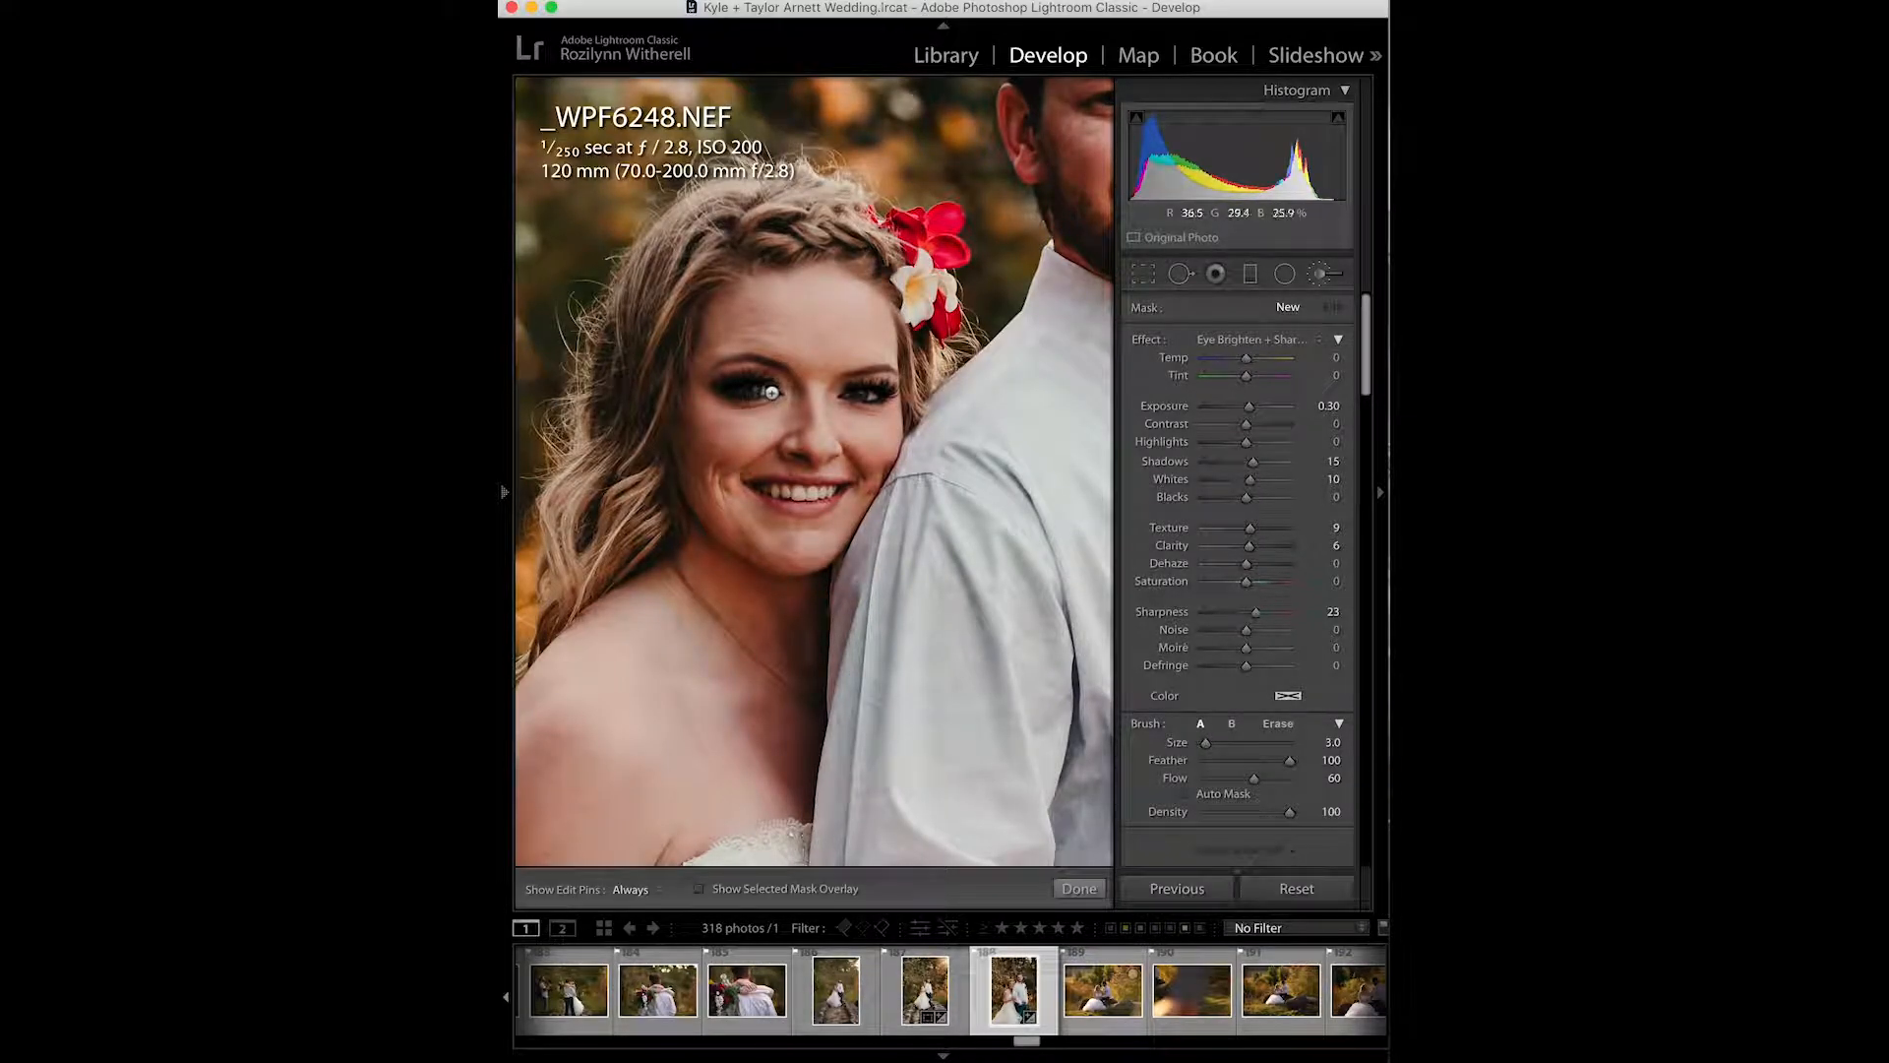
{"action": "key", "text": "bracketleft"}
{"action": "key", "text": "bracketleft"}
{"action": "key", "text": "bracketleft"}
{"action": "key", "text": "h"}
{"action": "mouse_move", "coordinate": [734, 382]}
{"action": "left_mouse_down"}
{"action": "mouse_move", "coordinate": [740, 400]}
{"action": "mouse_move", "coordinate": [768, 381]}
{"action": "mouse_move", "coordinate": [723, 384]}
{"action": "mouse_move", "coordinate": [752, 408]}
{"action": "mouse_move", "coordinate": [772, 389]}
{"action": "mouse_move", "coordinate": [743, 374]}
{"action": "mouse_move", "coordinate": [887, 395]}
{"action": "mouse_move", "coordinate": [844, 389]}
{"action": "mouse_move", "coordinate": [884, 401]}
{"action": "mouse_move", "coordinate": [871, 392]}
{"action": "left_mouse_up"}
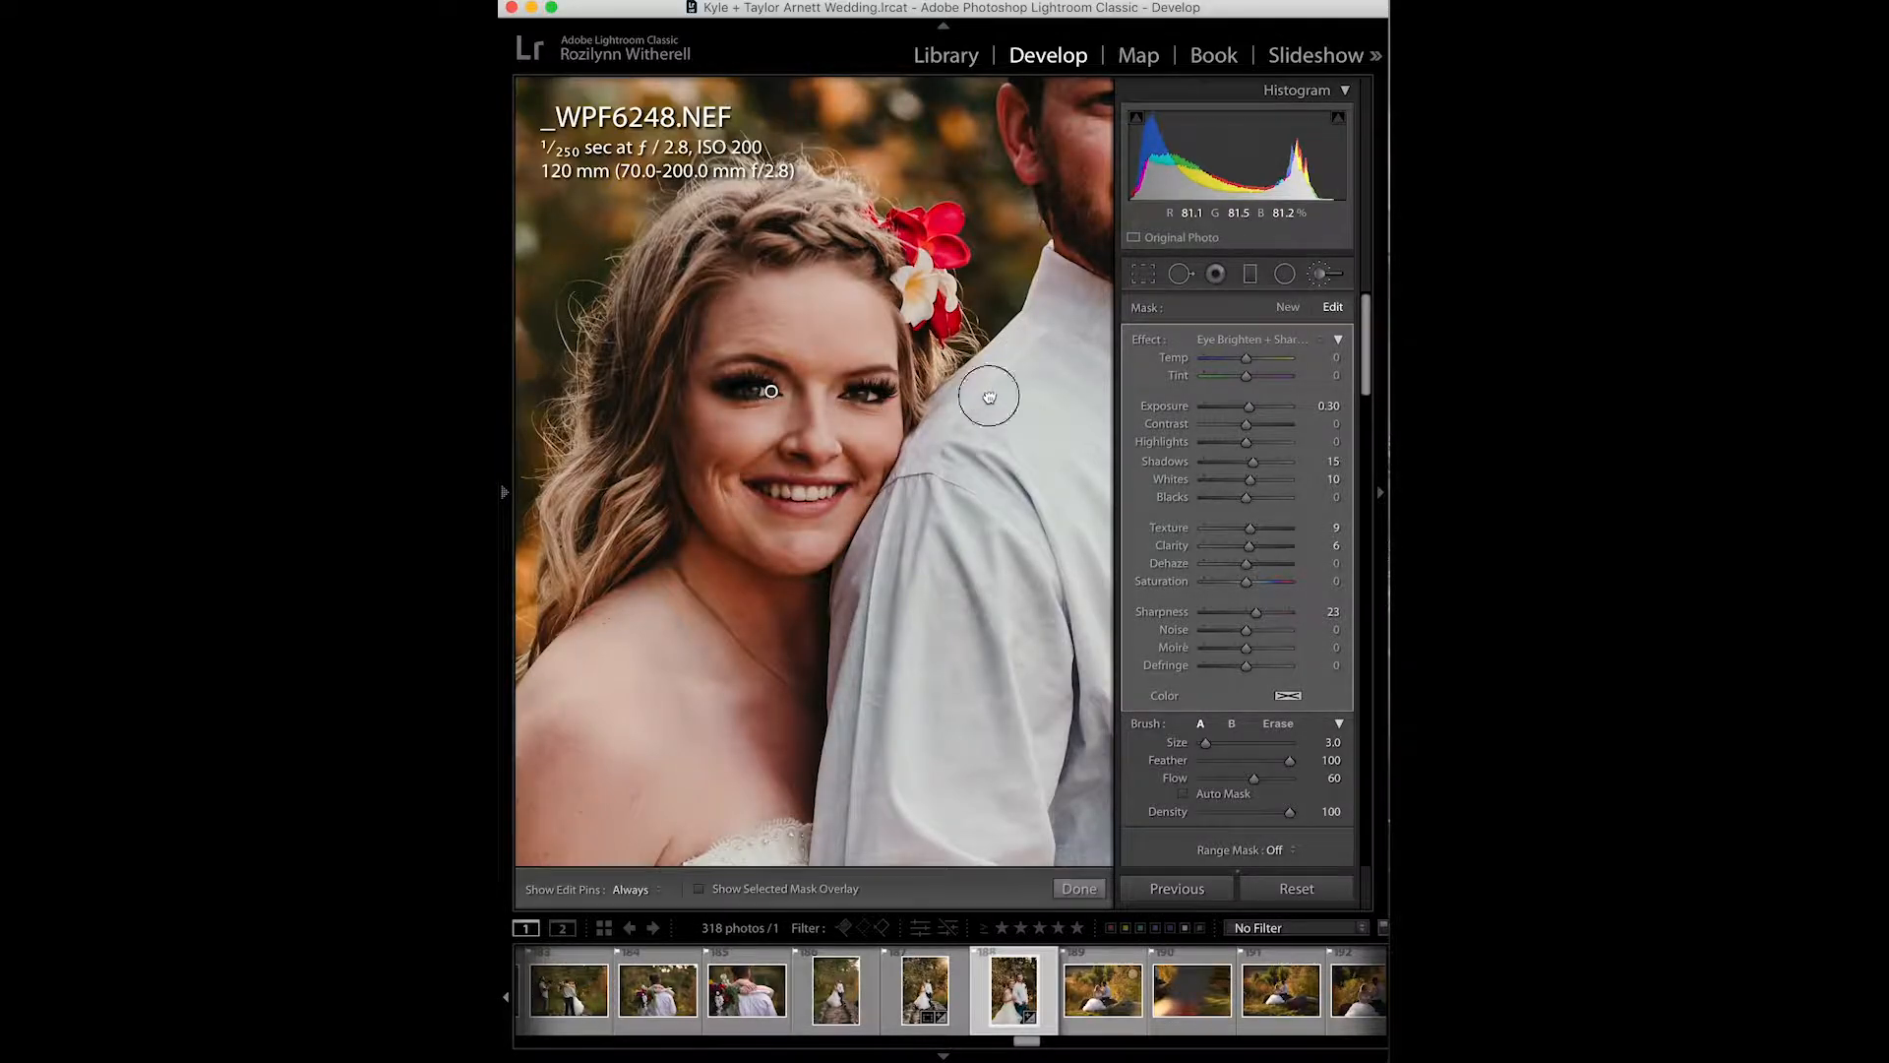
- Paint the Eye Brighten + Sharpen brush over the groom's eyes and finish the adjustment
{"action": "left_click_drag", "start_coordinate": [986, 393], "coordinate": [771, 741]}
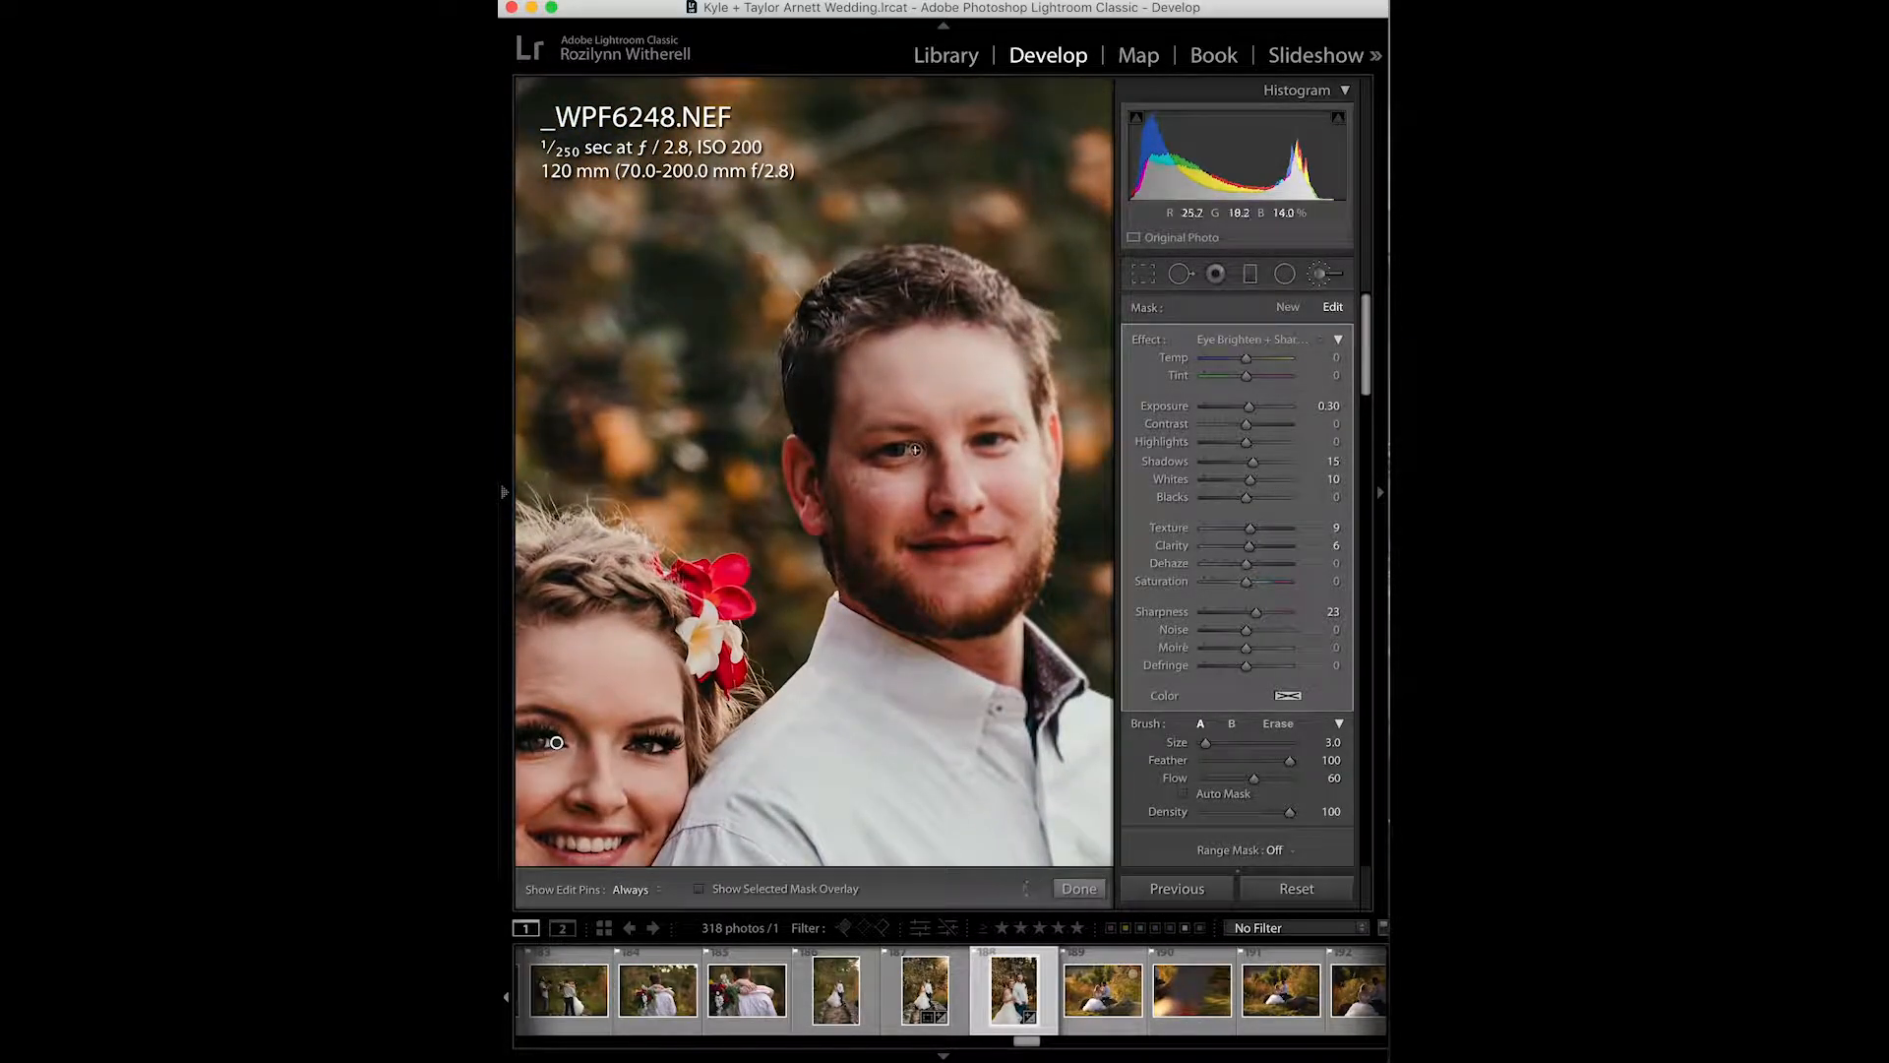
{"action": "key", "text": "h"}
{"action": "left_click_drag", "start_coordinate": [911, 448], "coordinate": [886, 450]}
{"action": "key", "text": "h"}
{"action": "key", "text": "h"}
{"action": "mouse_move", "coordinate": [975, 442]}
{"action": "left_mouse_down"}
{"action": "mouse_move", "coordinate": [1014, 438]}
{"action": "mouse_move", "coordinate": [976, 442]}
{"action": "left_mouse_up"}
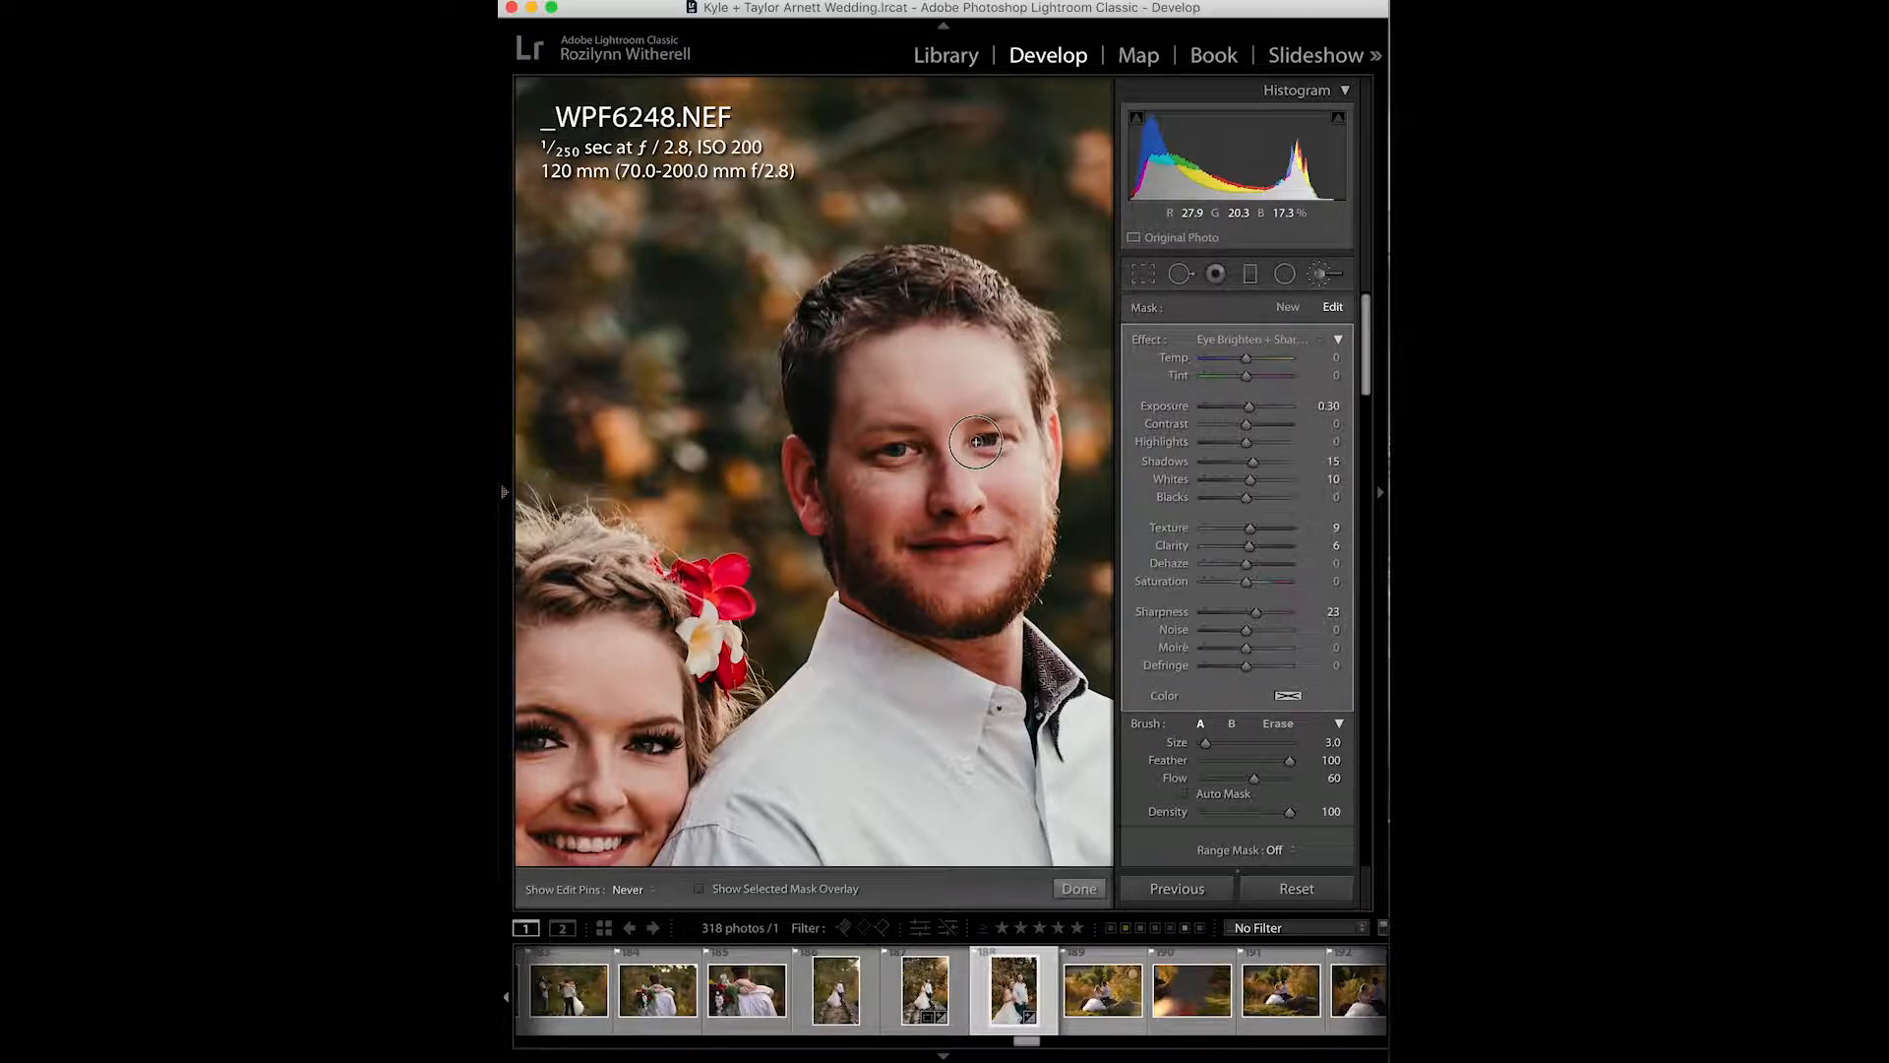
{"action": "left_click", "coordinate": [1079, 888]}
- Zoom out and show the before and after views side by side
{"action": "left_click", "coordinate": [856, 808]}
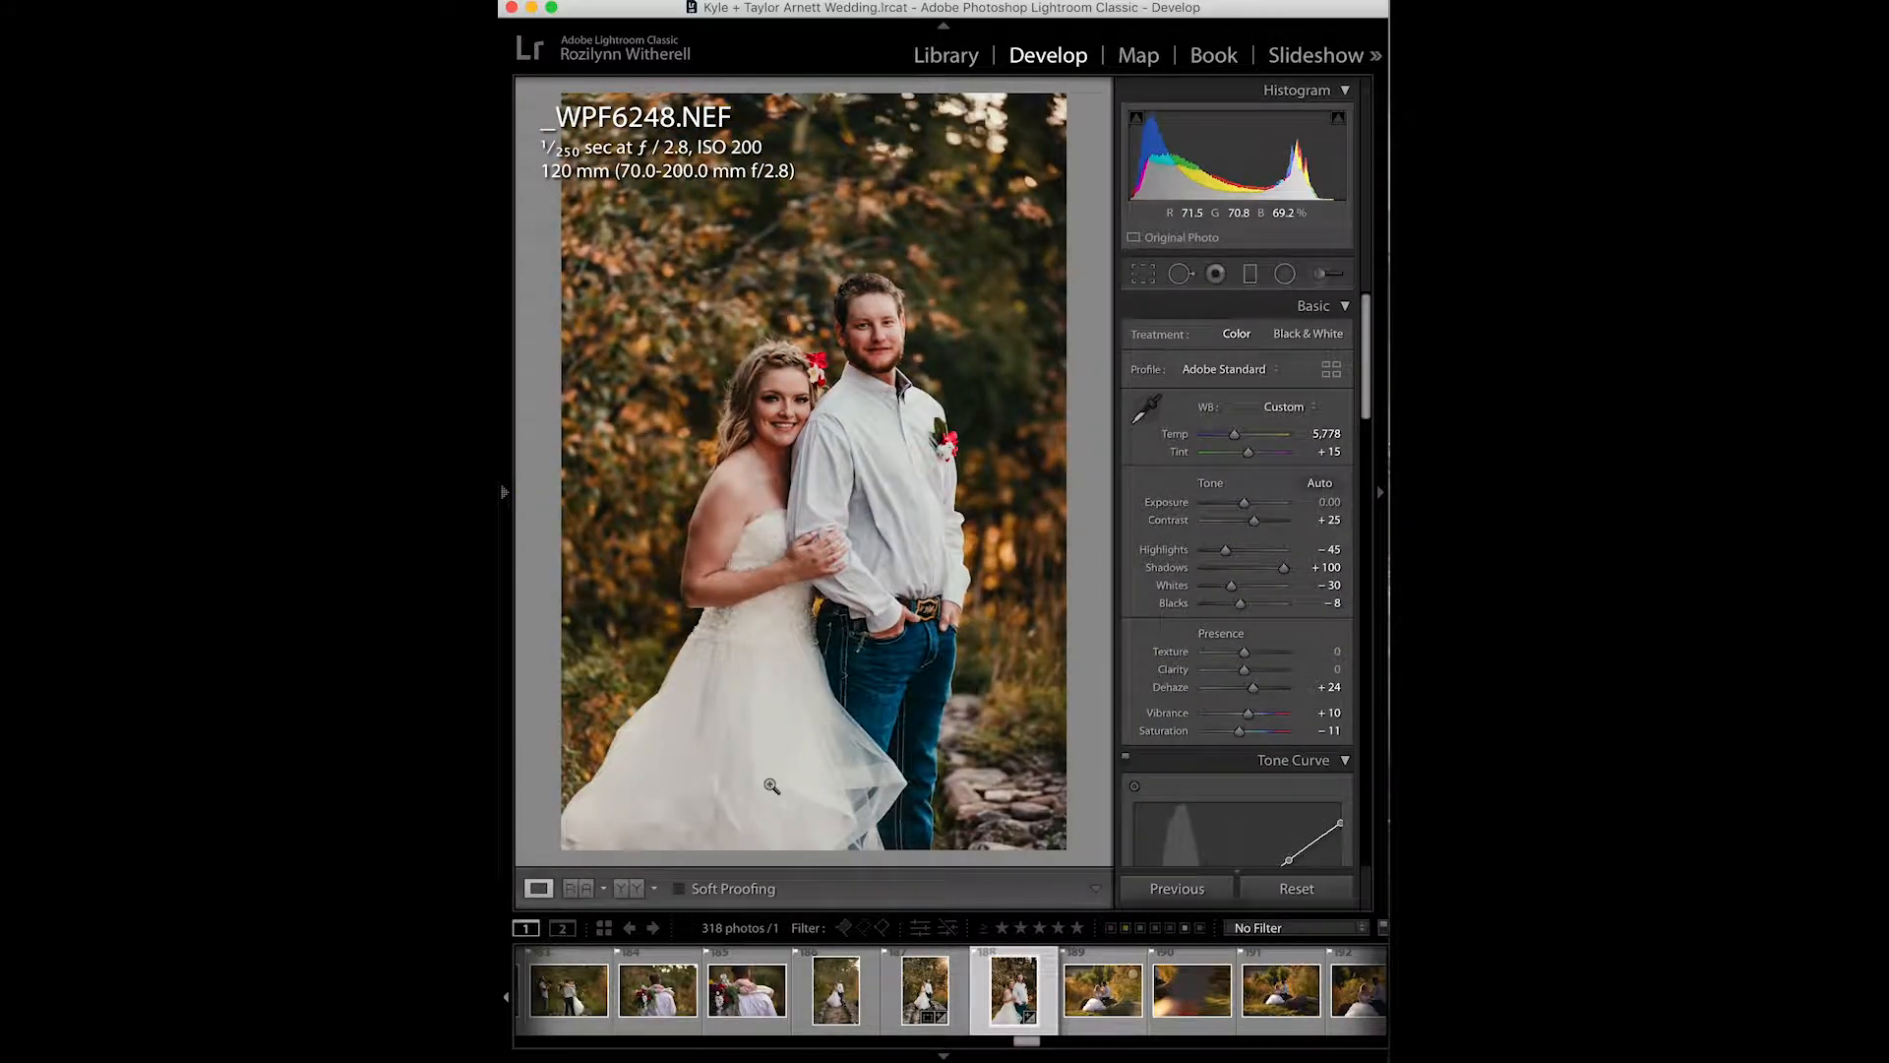
{"action": "left_click", "coordinate": [638, 888]}
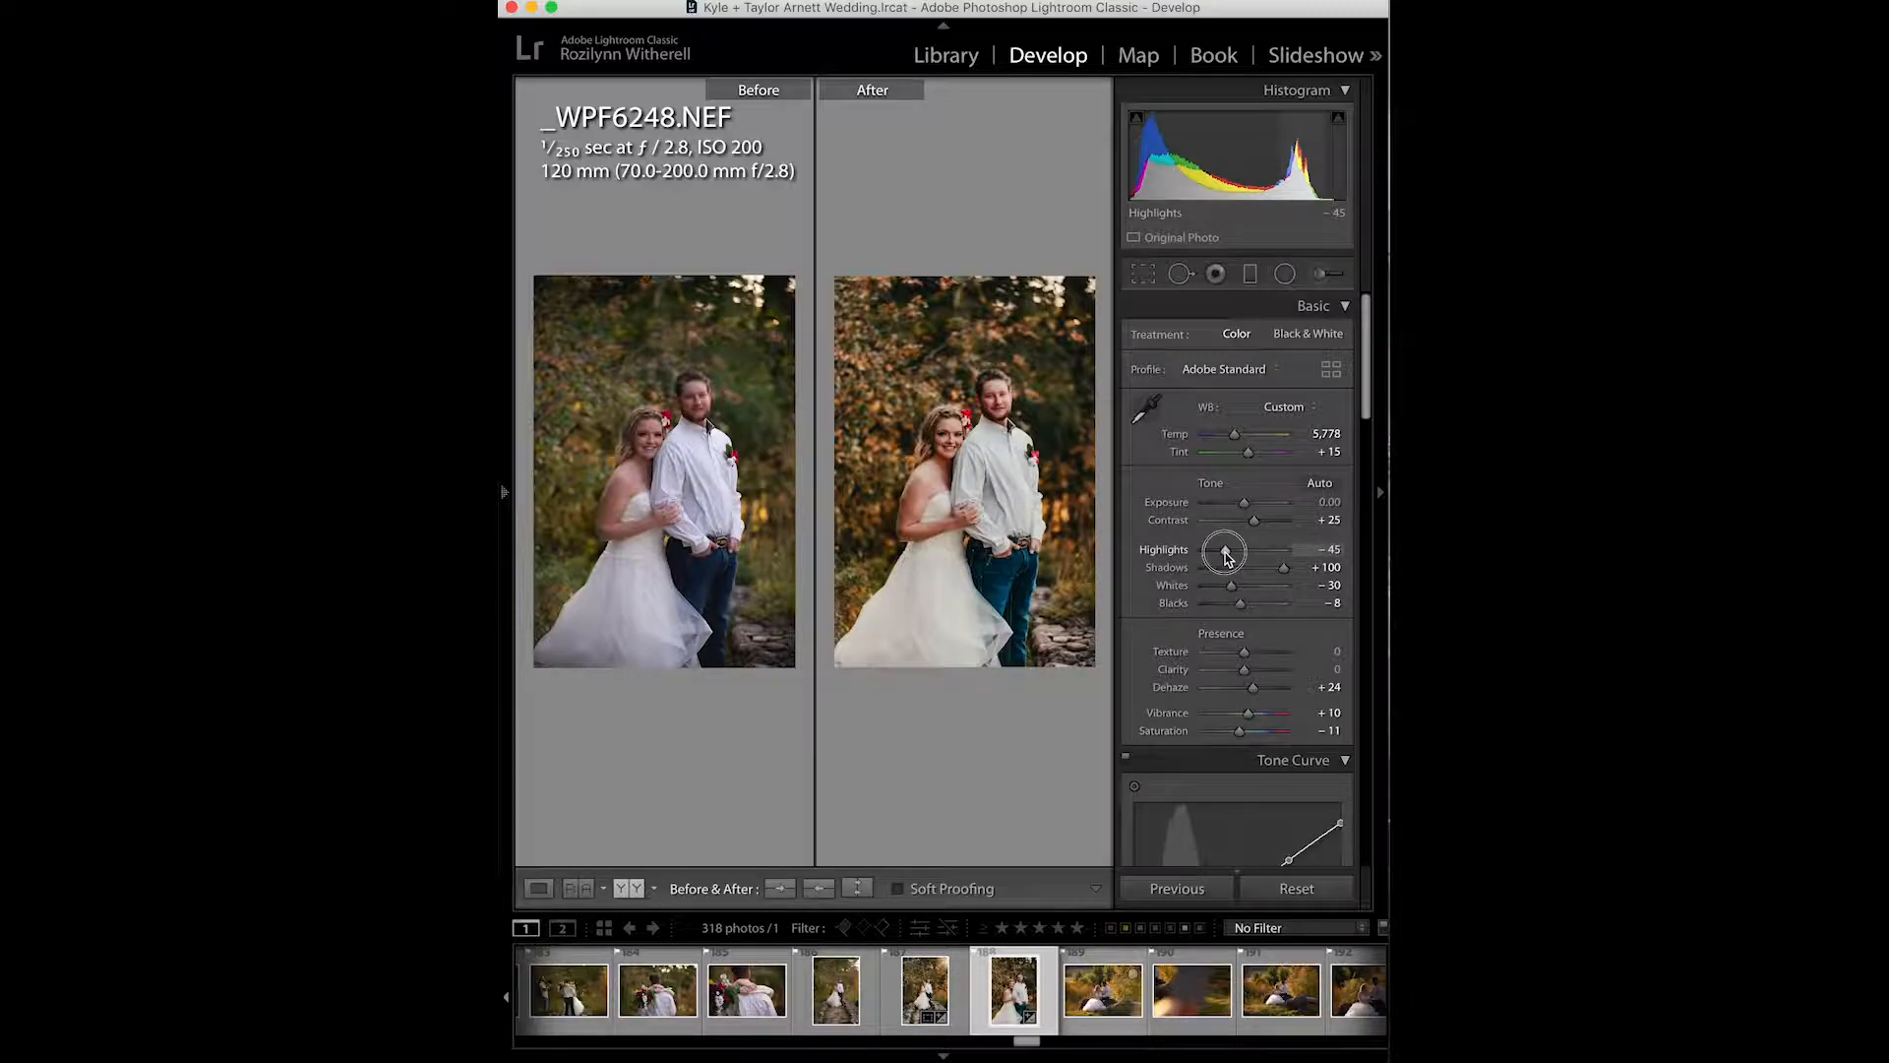
- Set Highlights to -69 and Exposure to +0.10
{"action": "left_click_drag", "start_coordinate": [1225, 556], "coordinate": [1218, 557]}
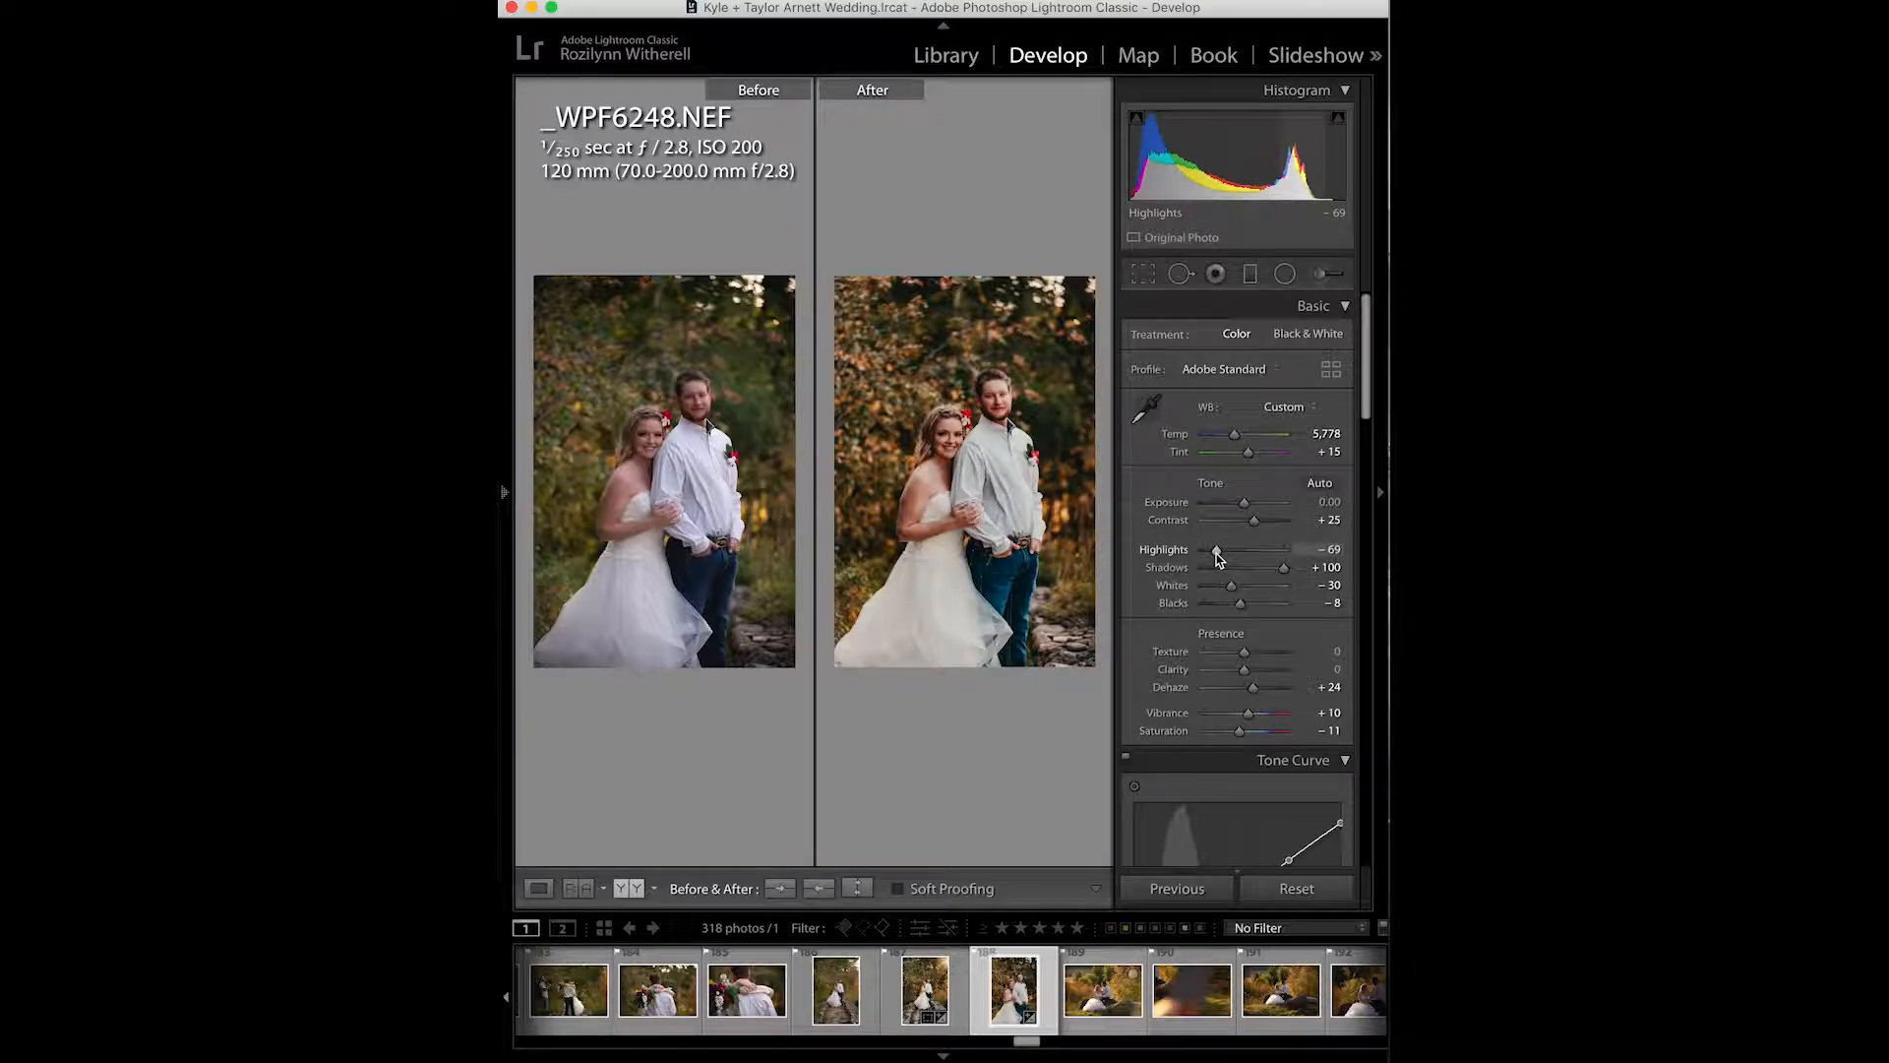
{"action": "key", "text": "equal"}
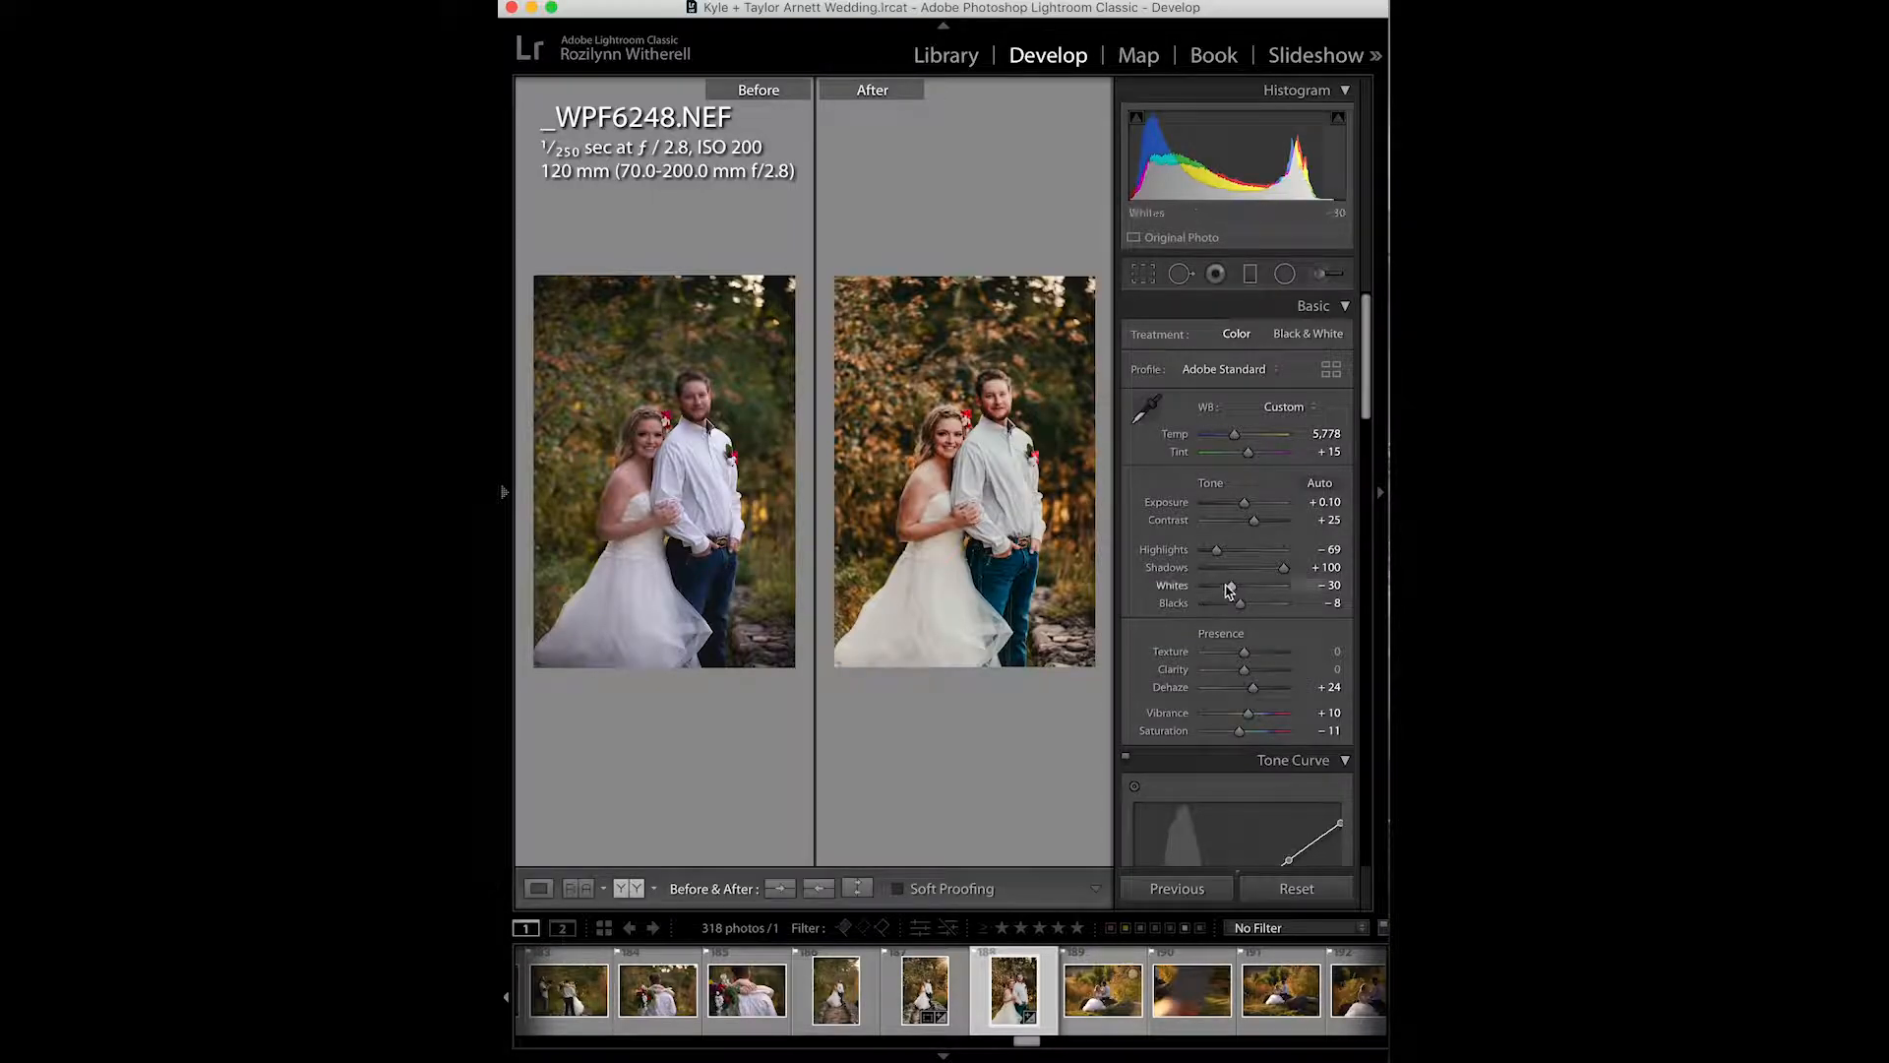
- Set Contrast to +22
{"action": "left_click", "coordinate": [1254, 522]}
{"action": "left_click_drag", "start_coordinate": [1254, 527], "coordinate": [1254, 528]}
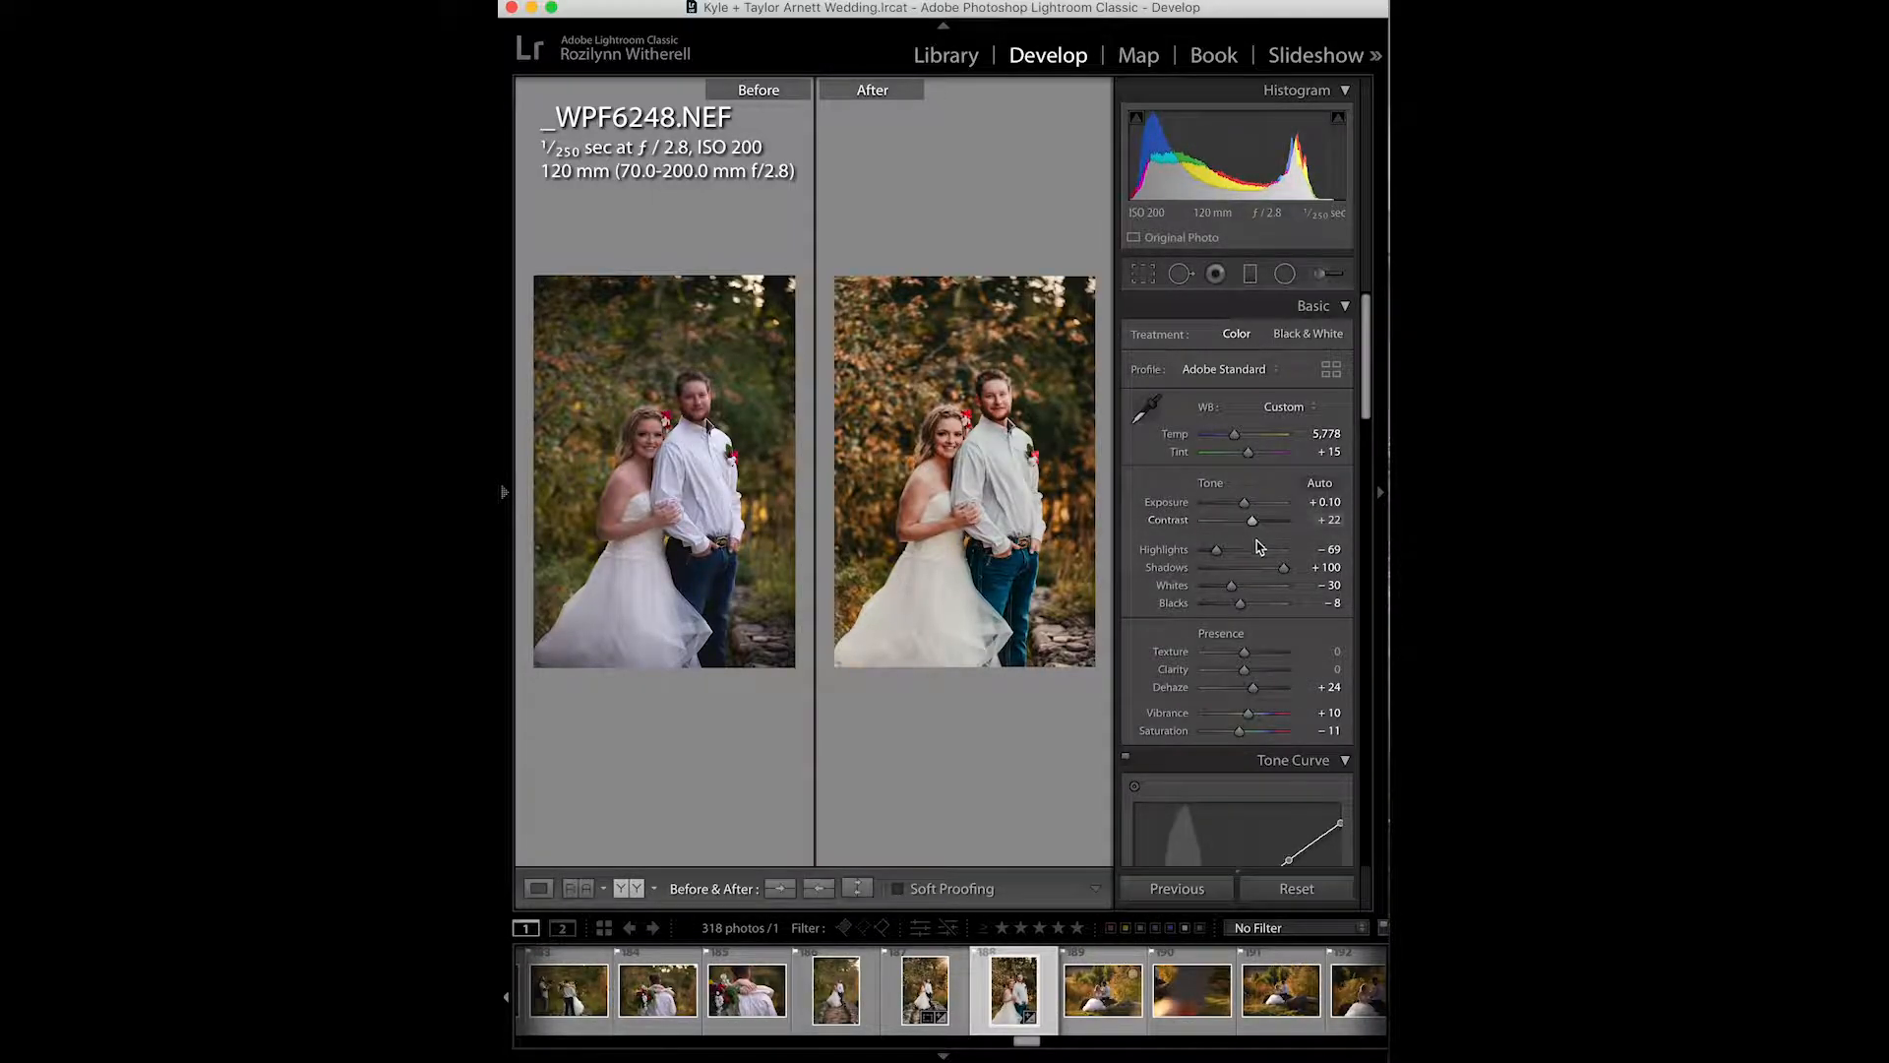
- Set the white balance Temp to 5,755 and Whites to -14, and return to the single-photo view
{"action": "left_click_drag", "start_coordinate": [1233, 434], "coordinate": [1235, 439]}
{"action": "left_click_drag", "start_coordinate": [1235, 441], "coordinate": [1235, 441]}
{"action": "left_click_drag", "start_coordinate": [1231, 586], "coordinate": [1243, 595]}
{"action": "left_click", "coordinate": [539, 887]}
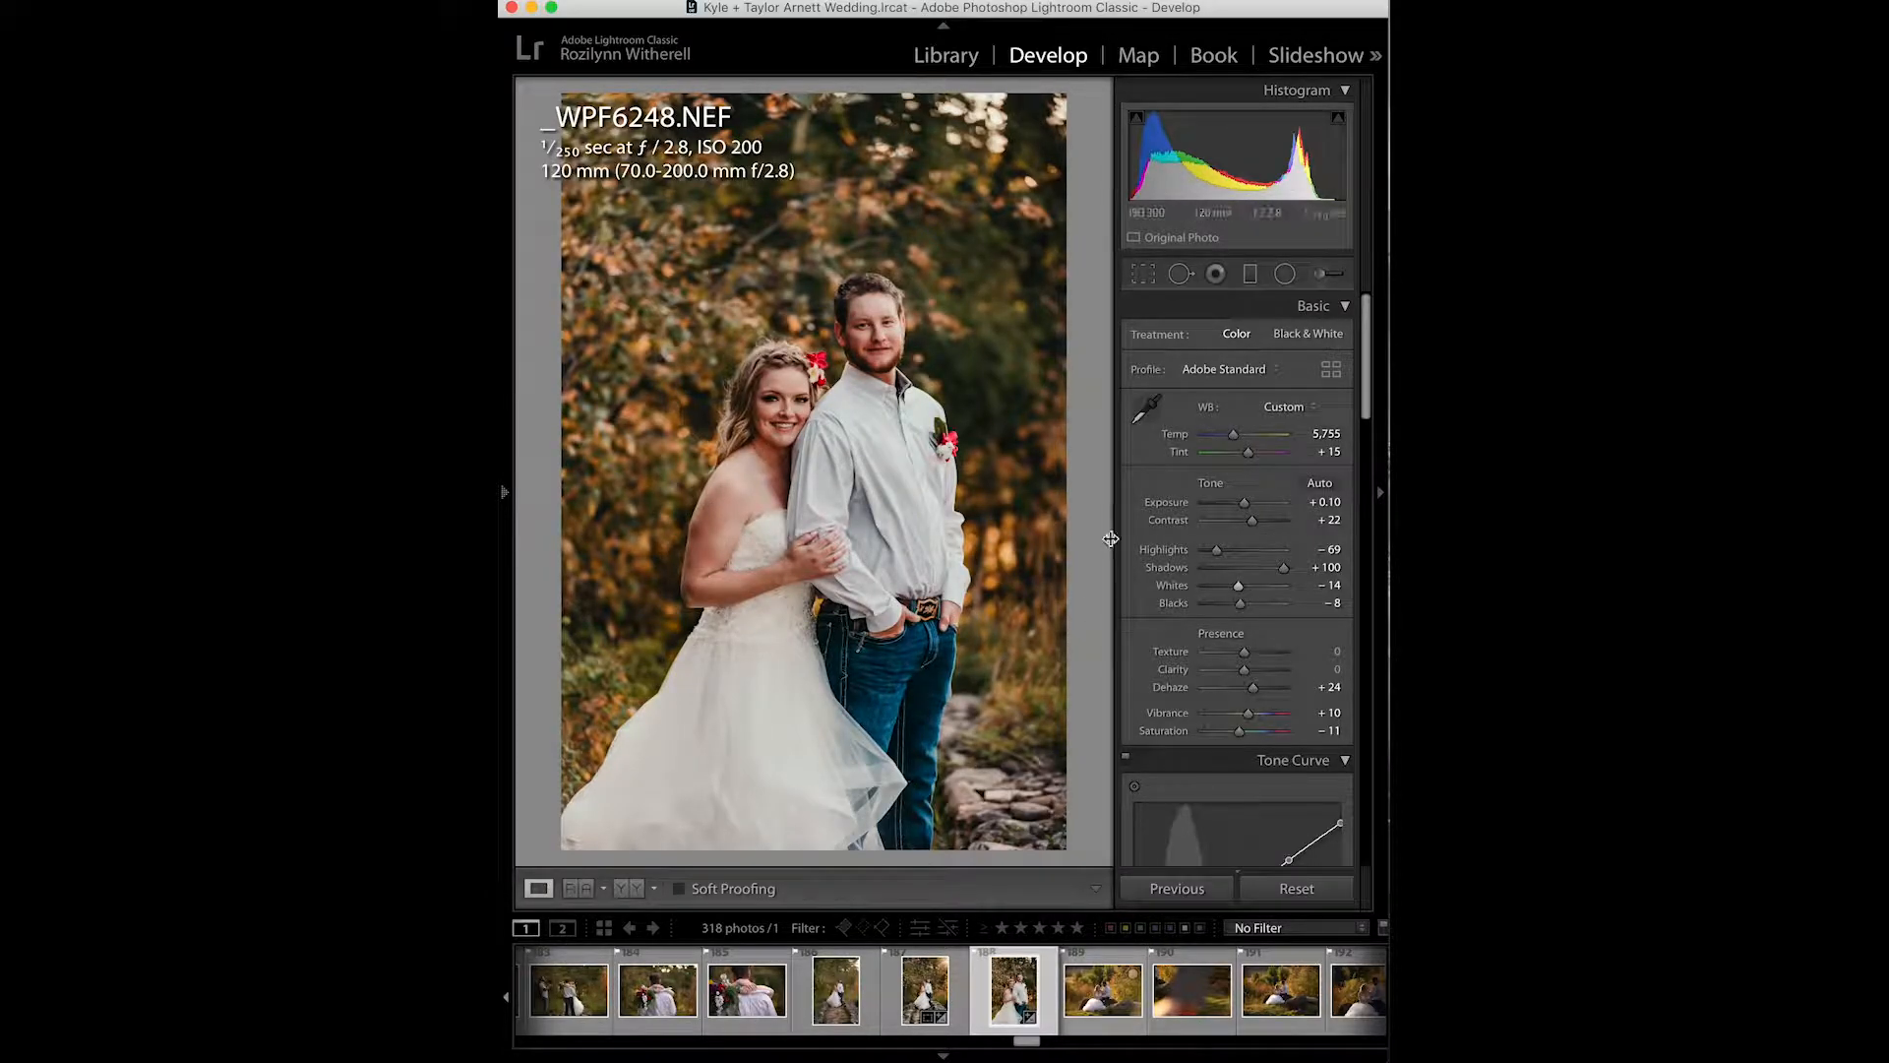
- Scroll through the Tone Curve and HSL panels to review the Hue and Saturation settings
{"action": "scroll", "coordinate": [1210, 650], "scroll_direction": "down", "scroll_amount": 6}
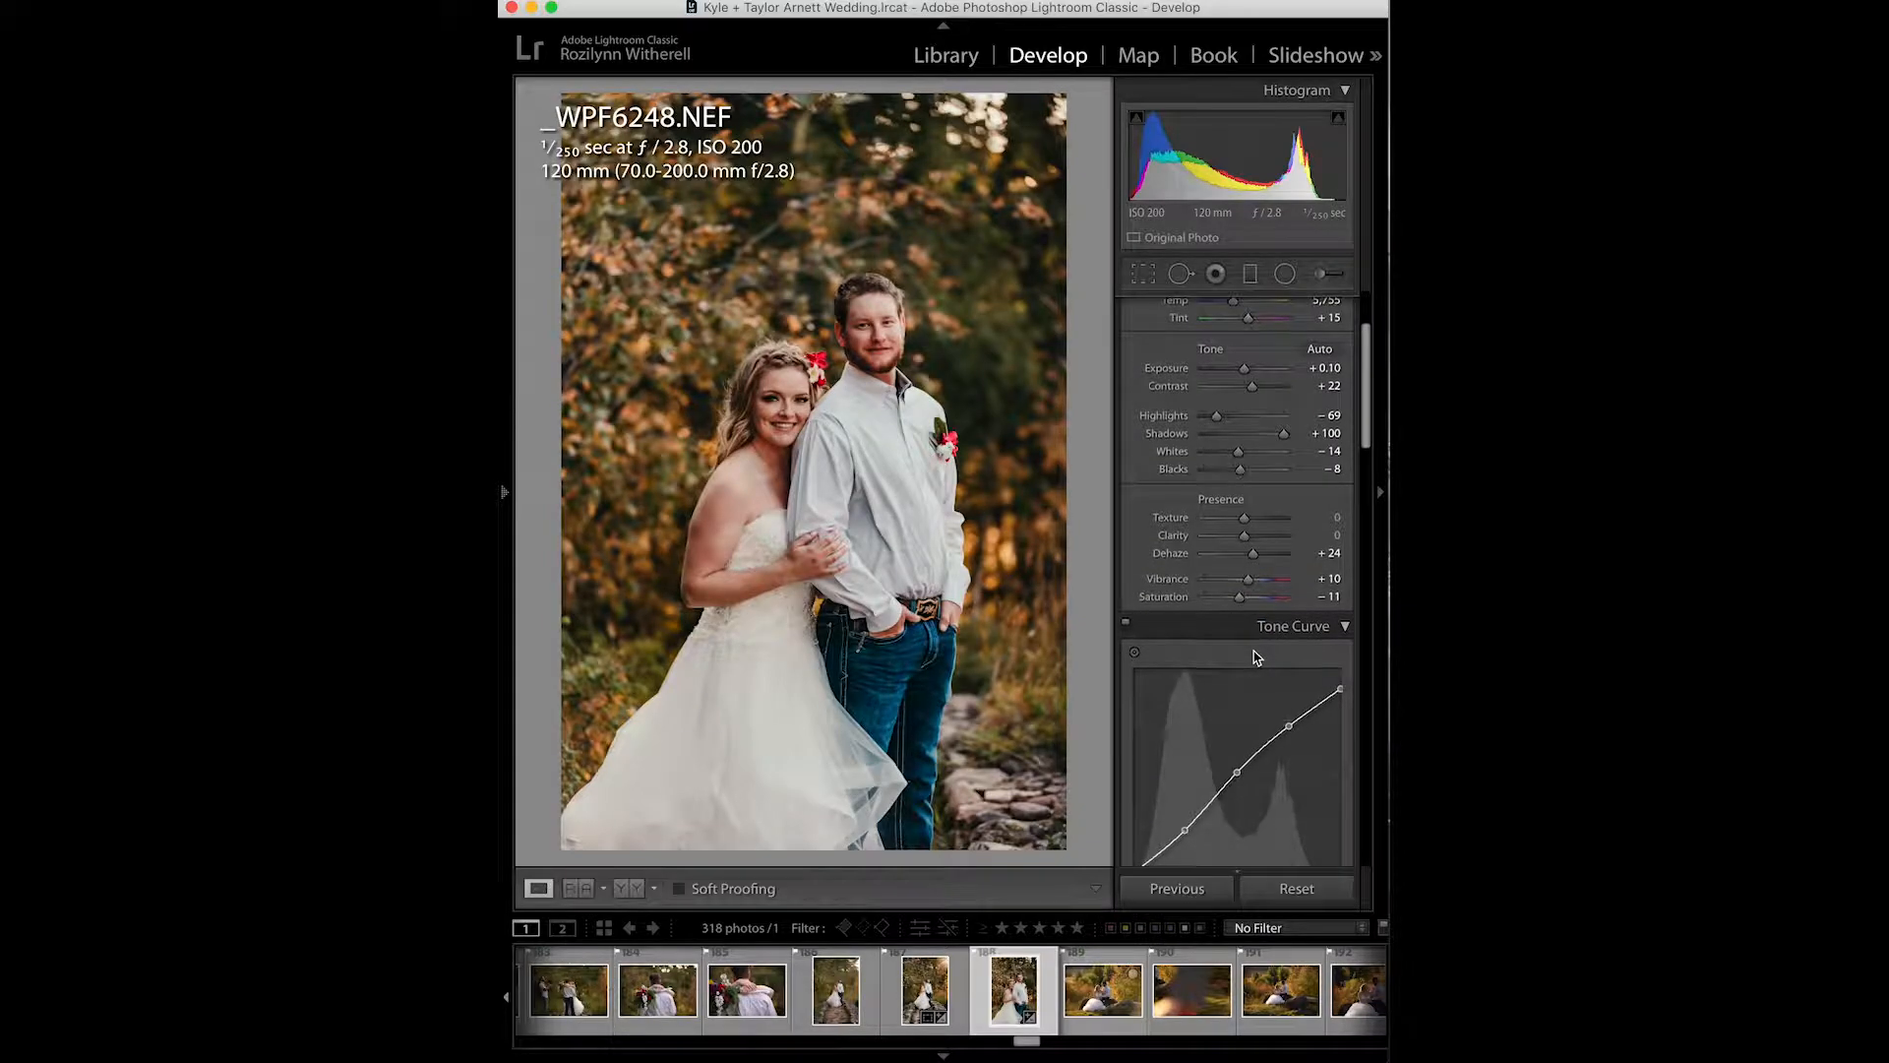
{"action": "scroll", "coordinate": [1269, 630], "scroll_direction": "down", "scroll_amount": 3}
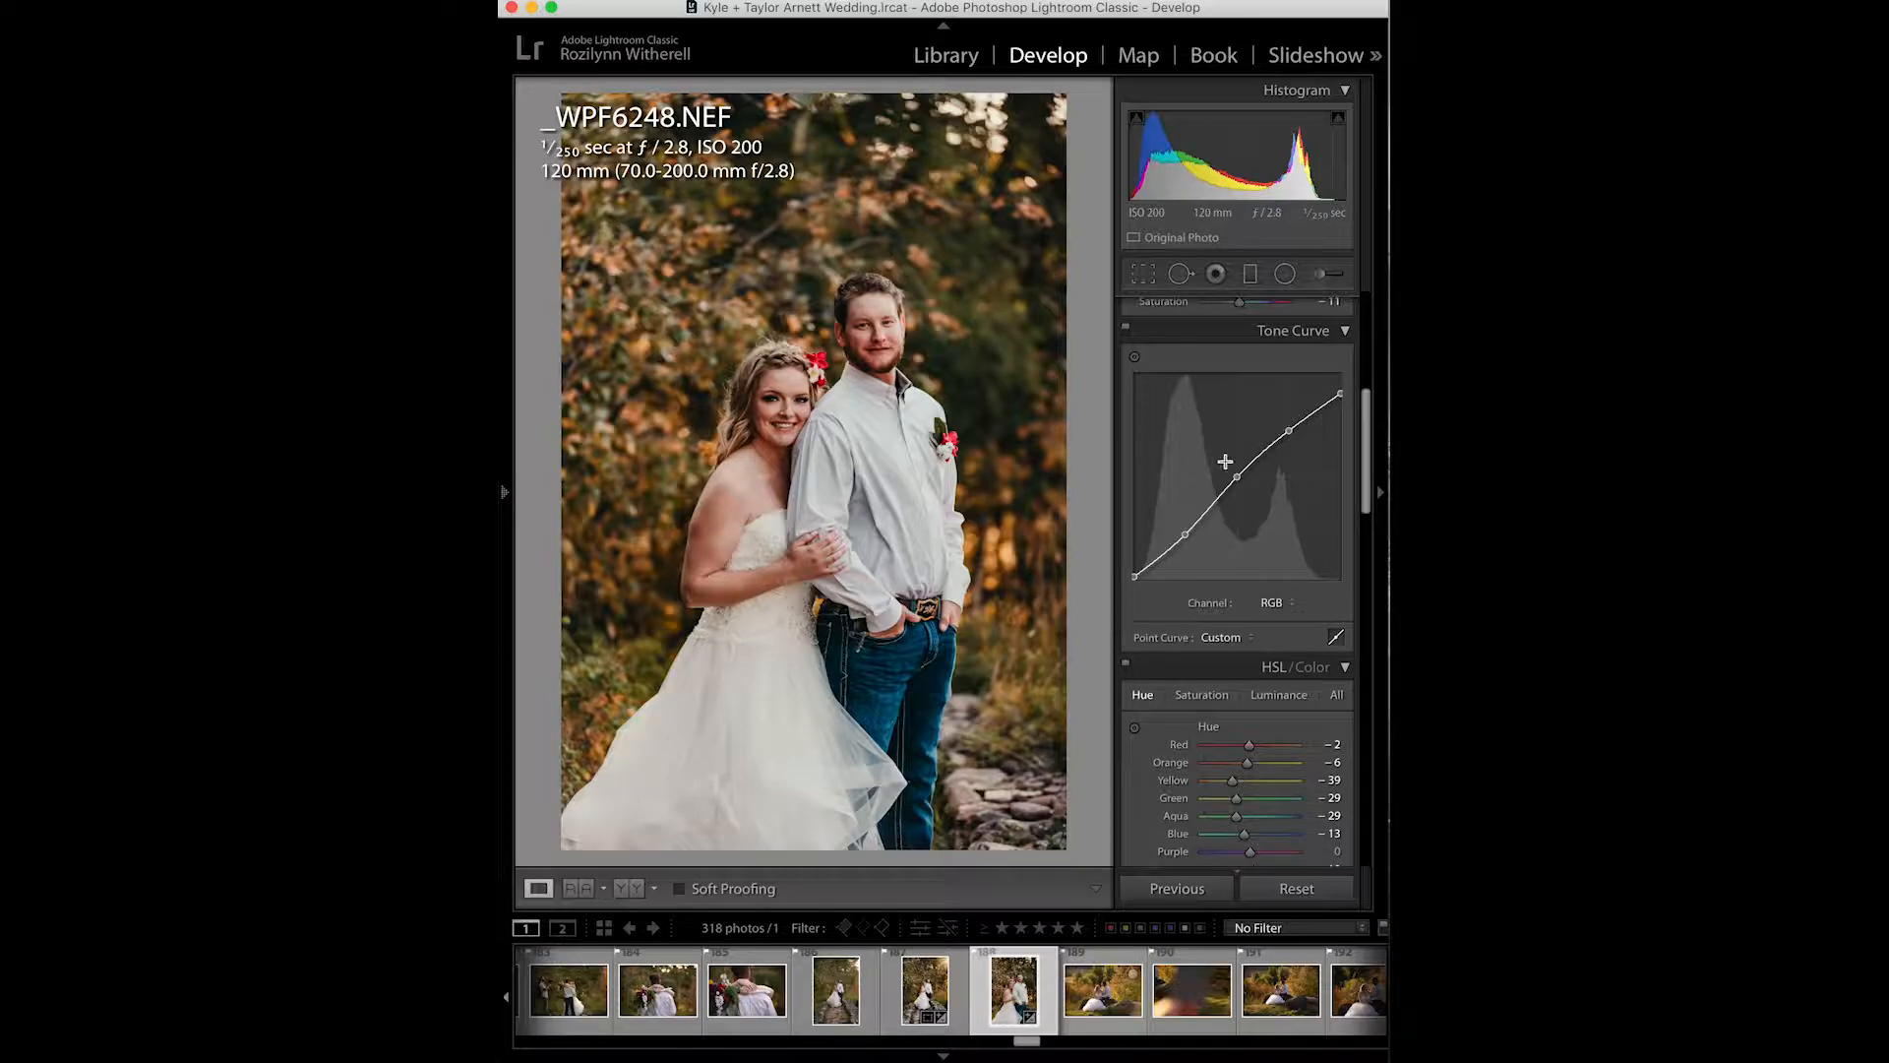
{"action": "scroll", "coordinate": [1229, 600], "scroll_direction": "down", "scroll_amount": 5}
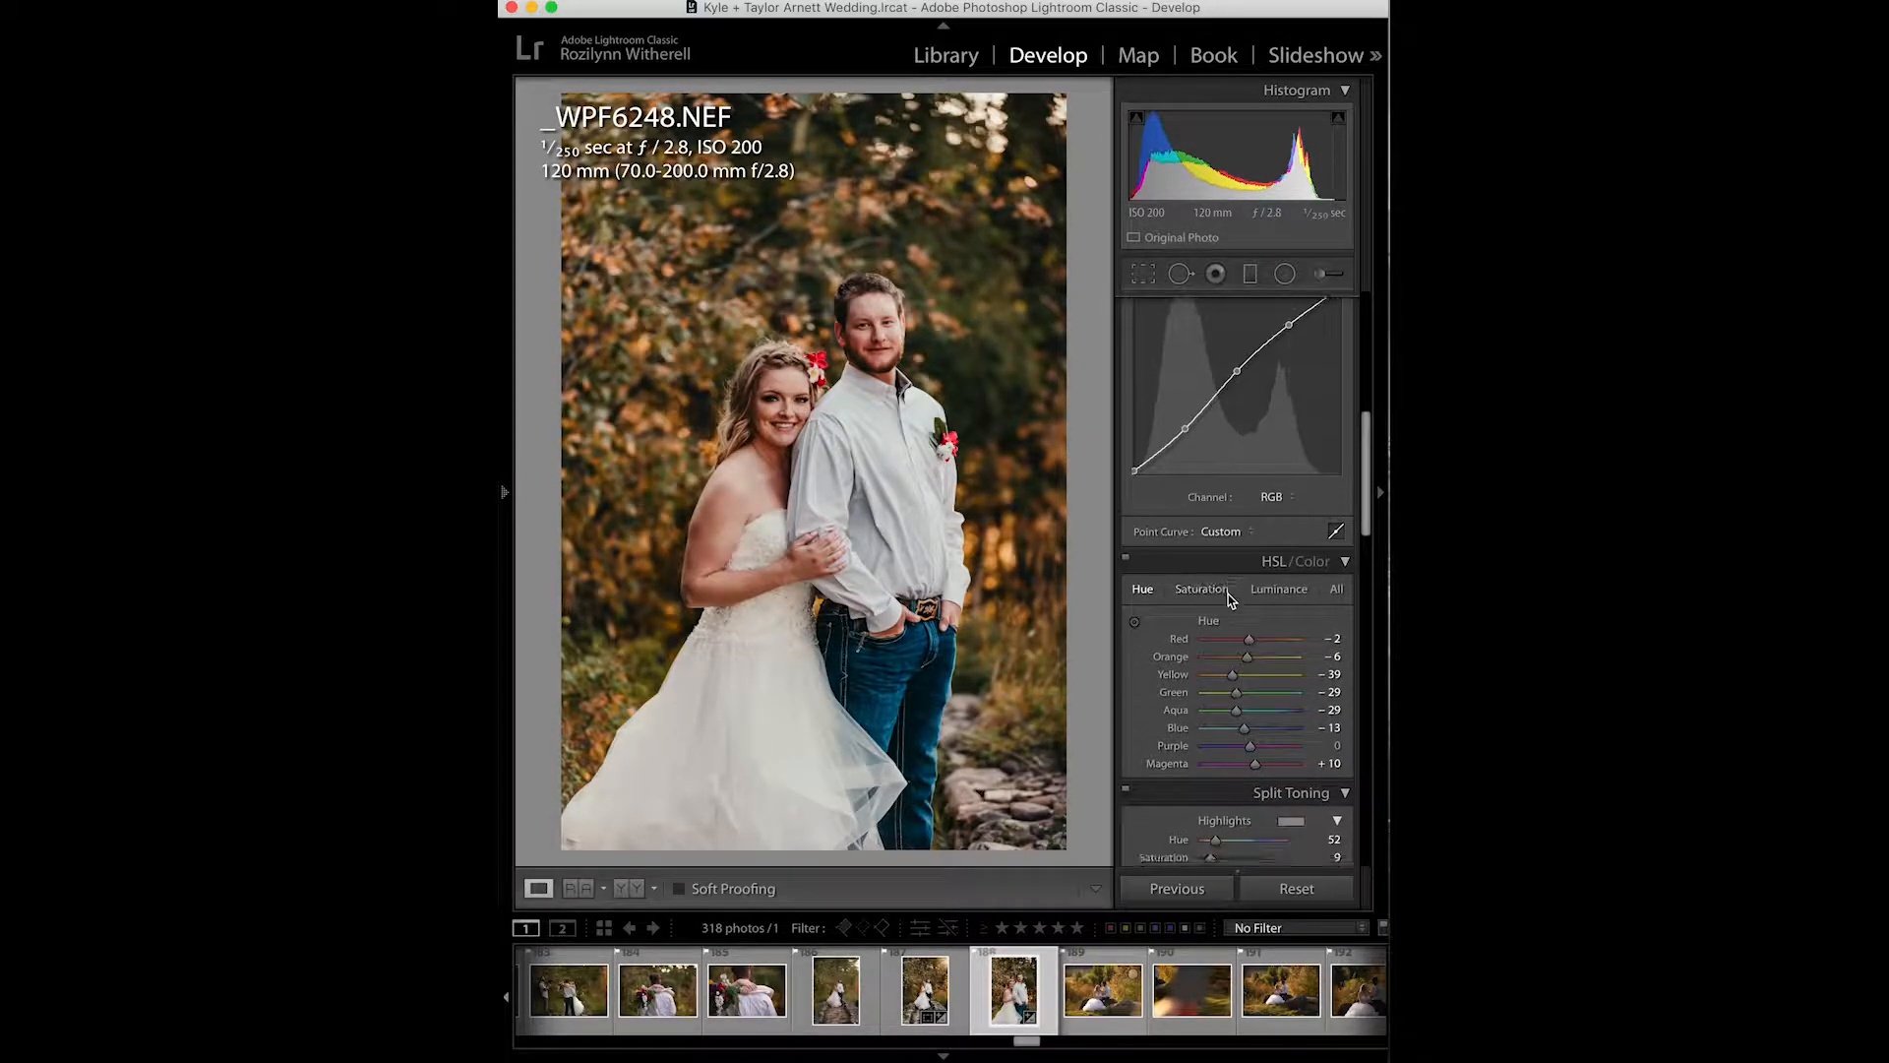
{"action": "scroll", "coordinate": [1229, 600], "scroll_direction": "down", "scroll_amount": 1}
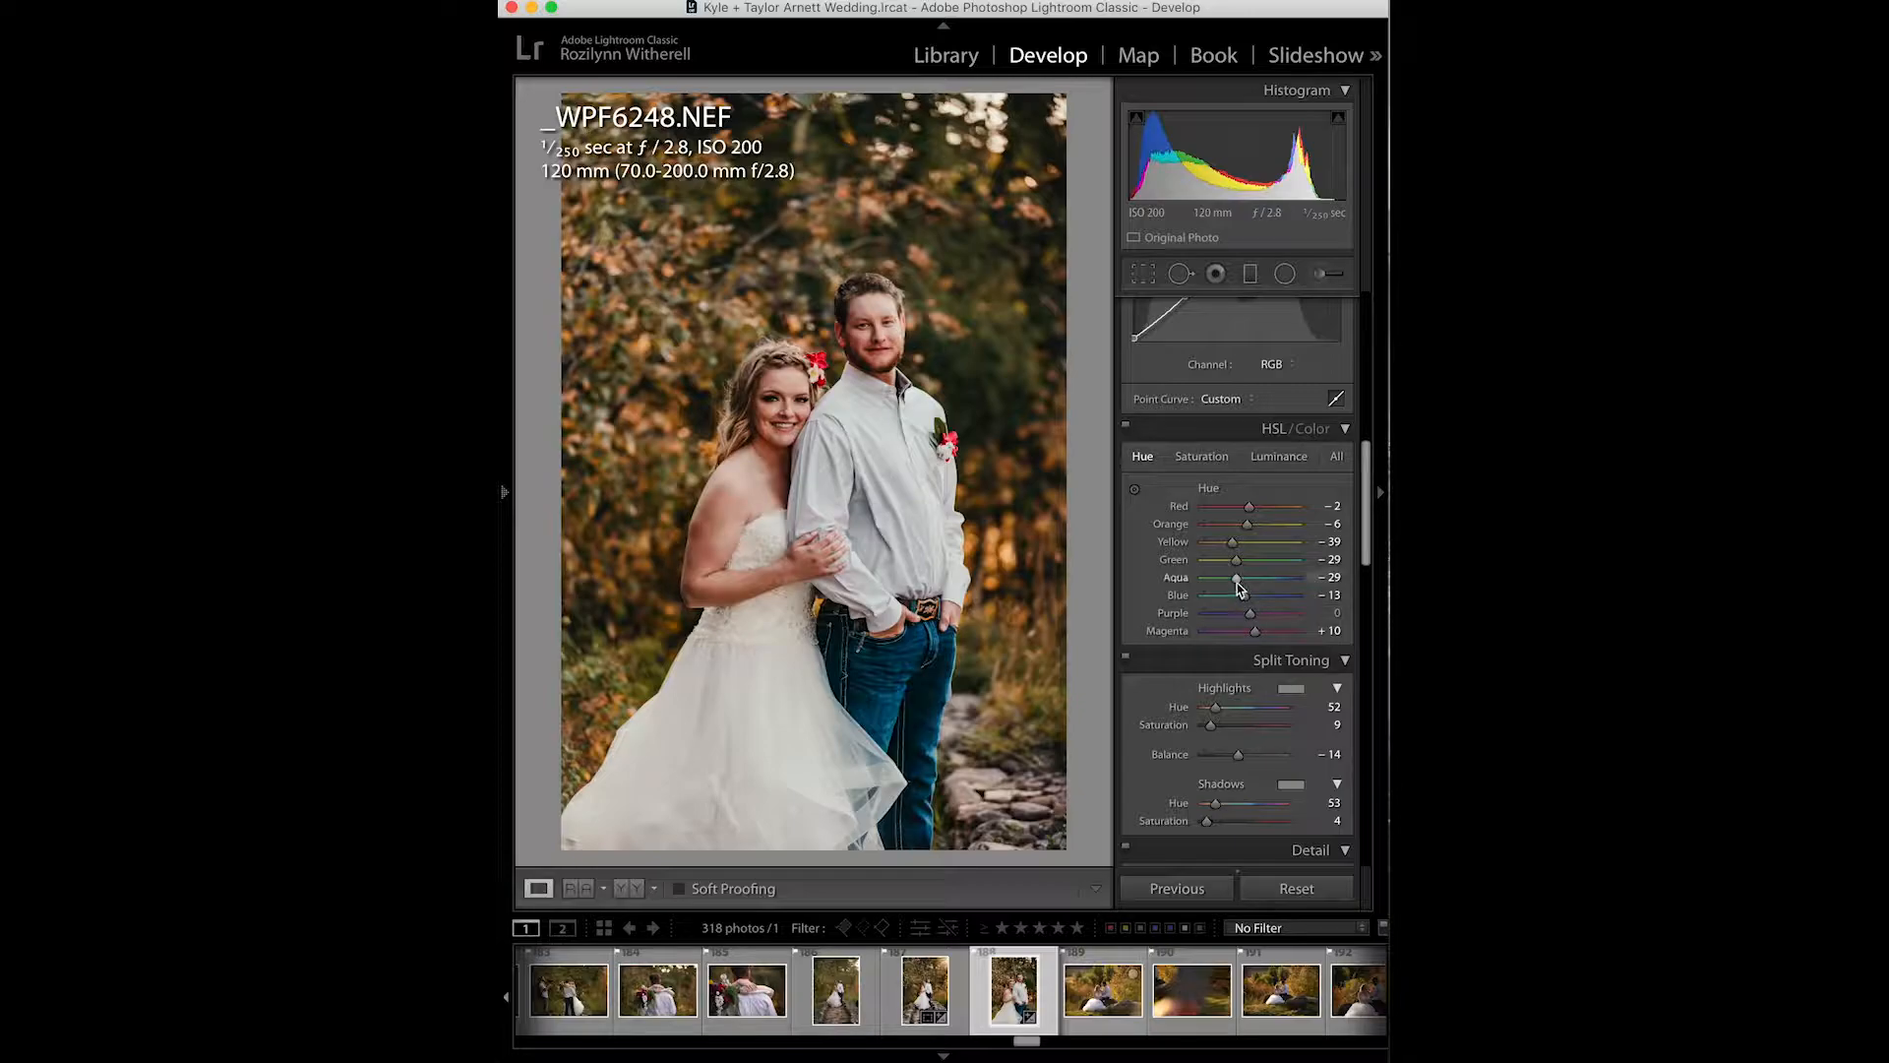
{"action": "left_click", "coordinate": [1218, 458]}
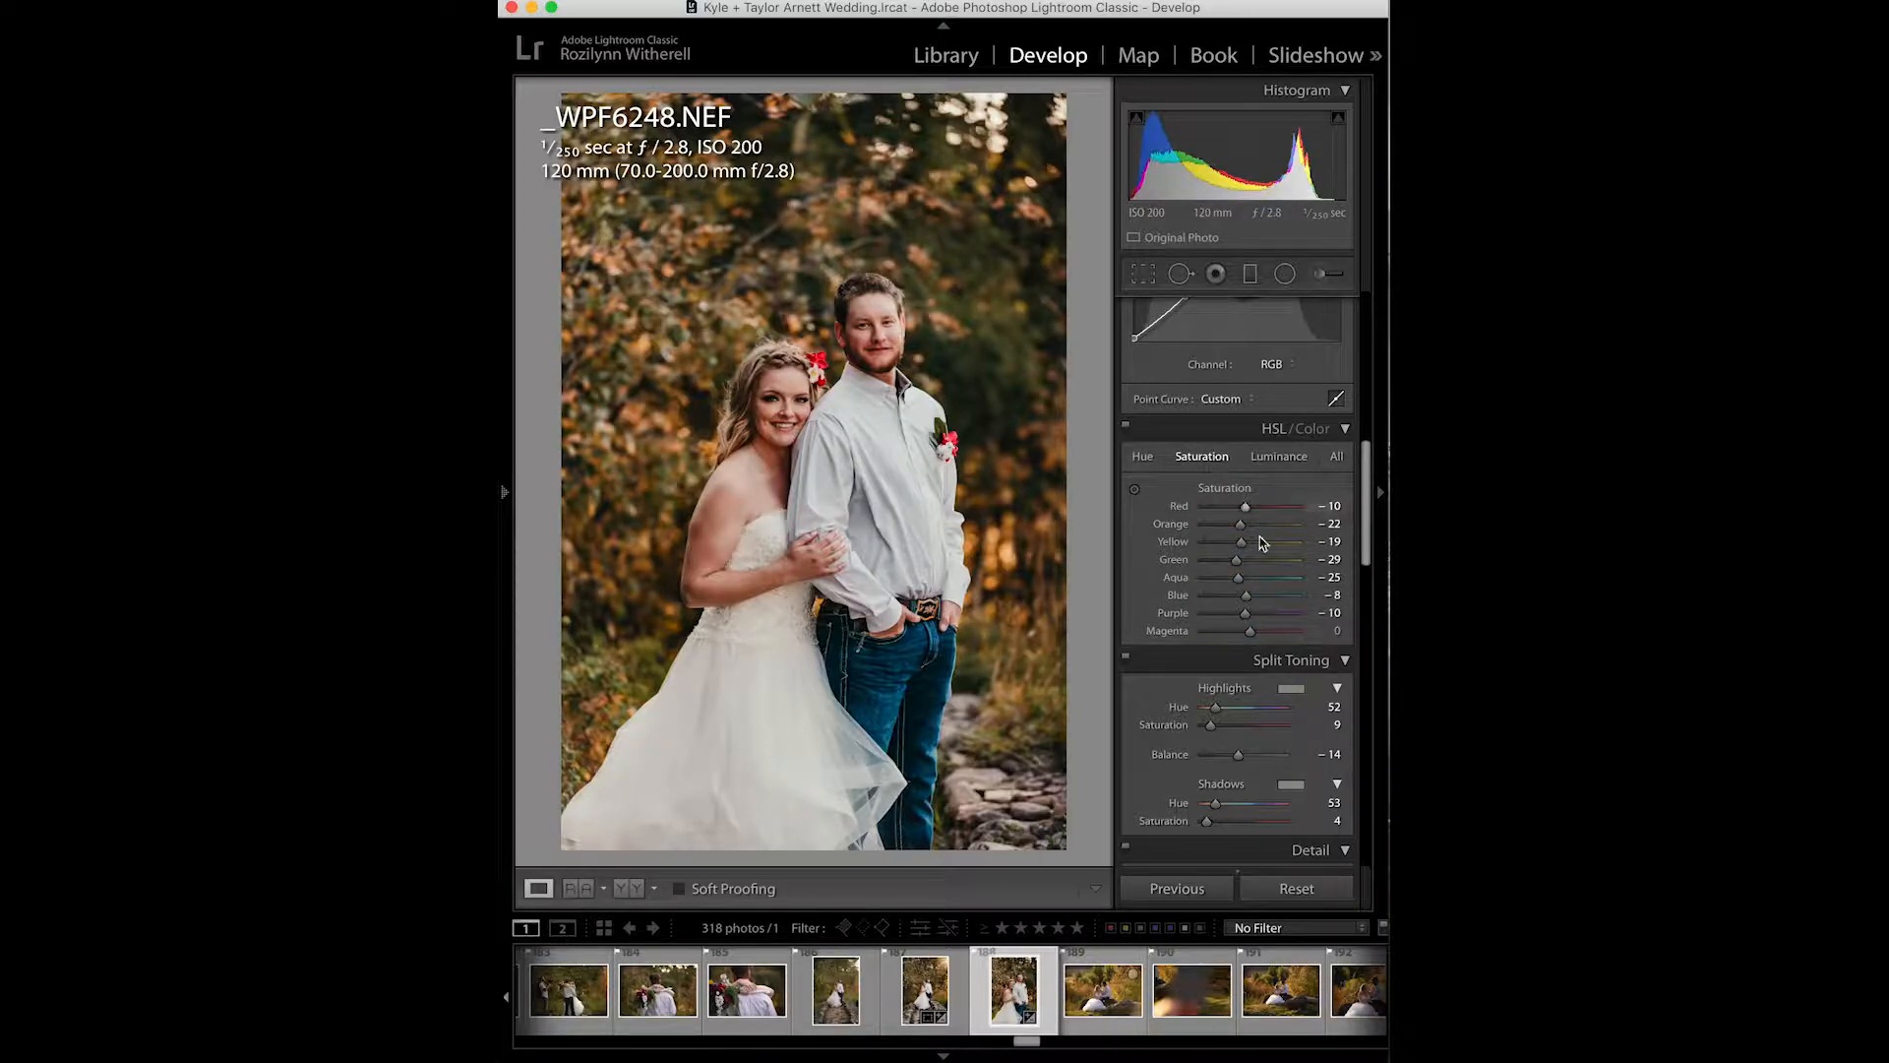
- Try raising the Orange luminance to +38, and undo the change
{"action": "left_click", "coordinate": [1282, 460]}
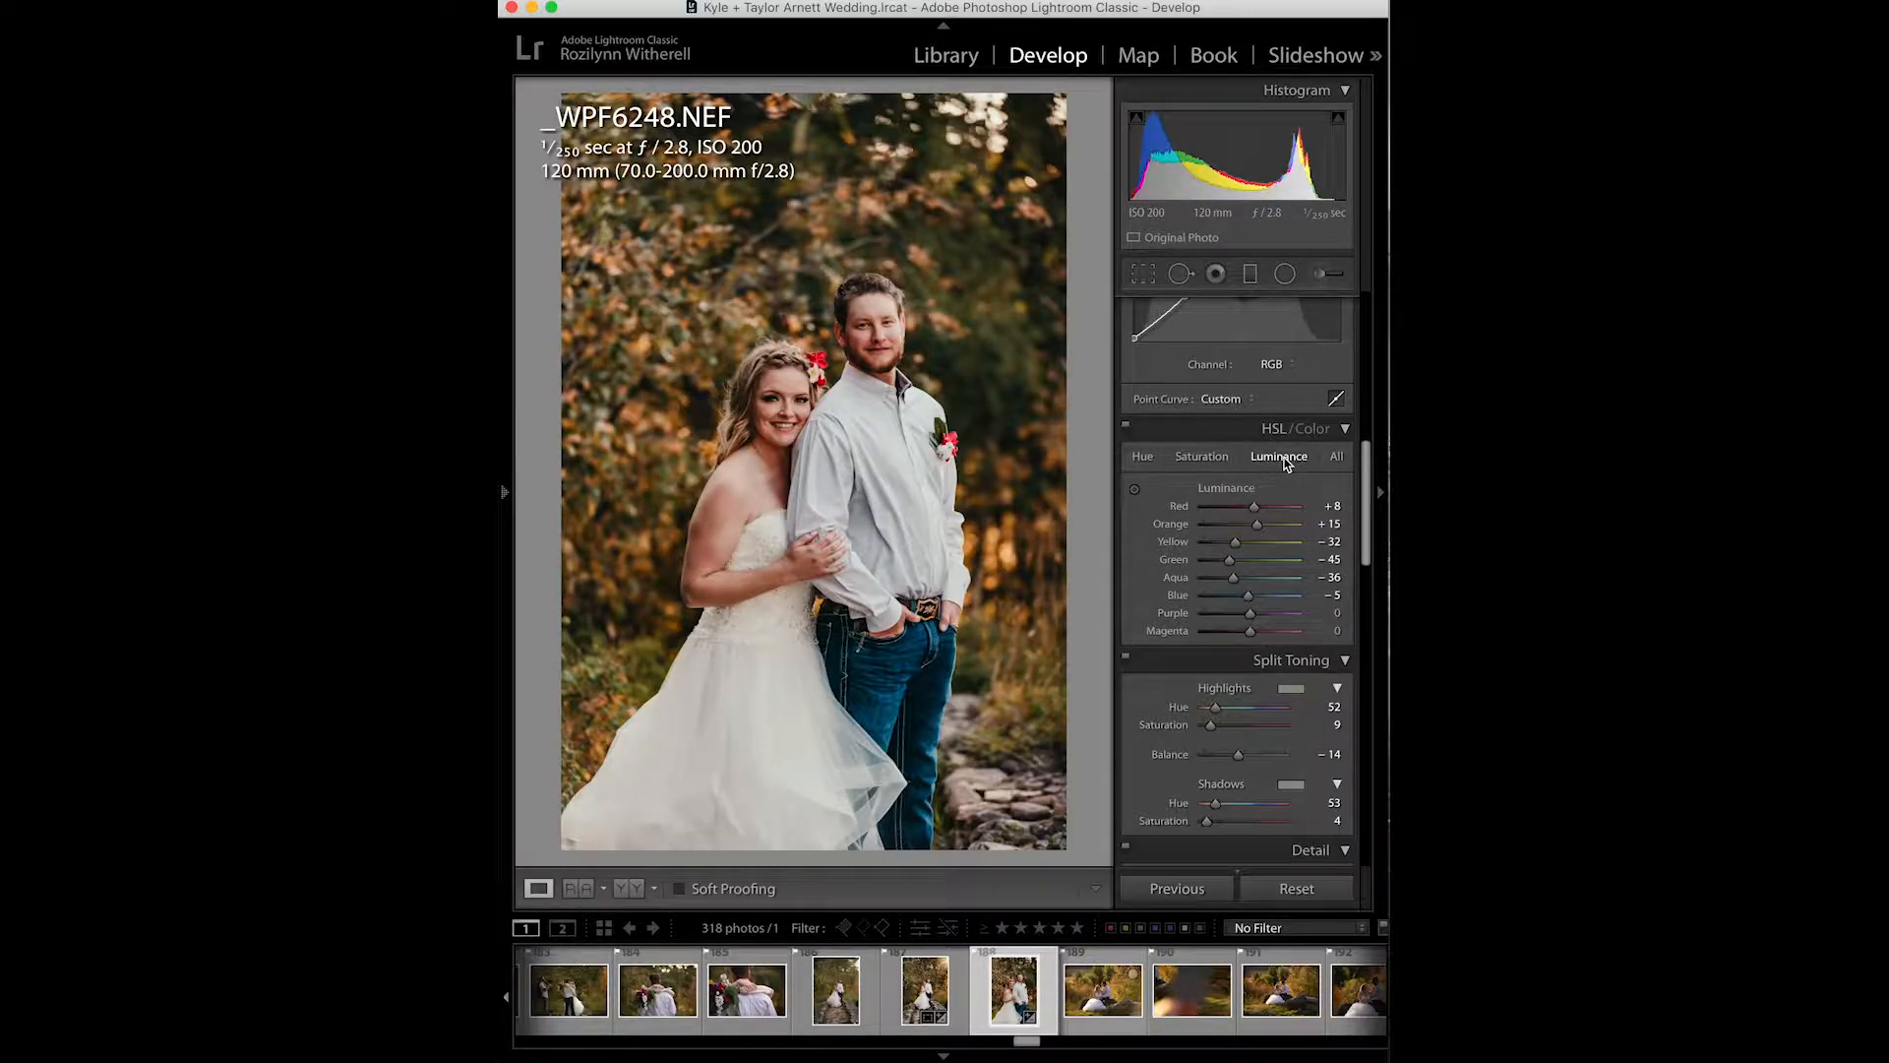
{"action": "mouse_move", "coordinate": [1258, 531]}
{"action": "left_mouse_down"}
{"action": "mouse_move", "coordinate": [1303, 534]}
{"action": "mouse_move", "coordinate": [1269, 536]}
{"action": "left_mouse_up"}
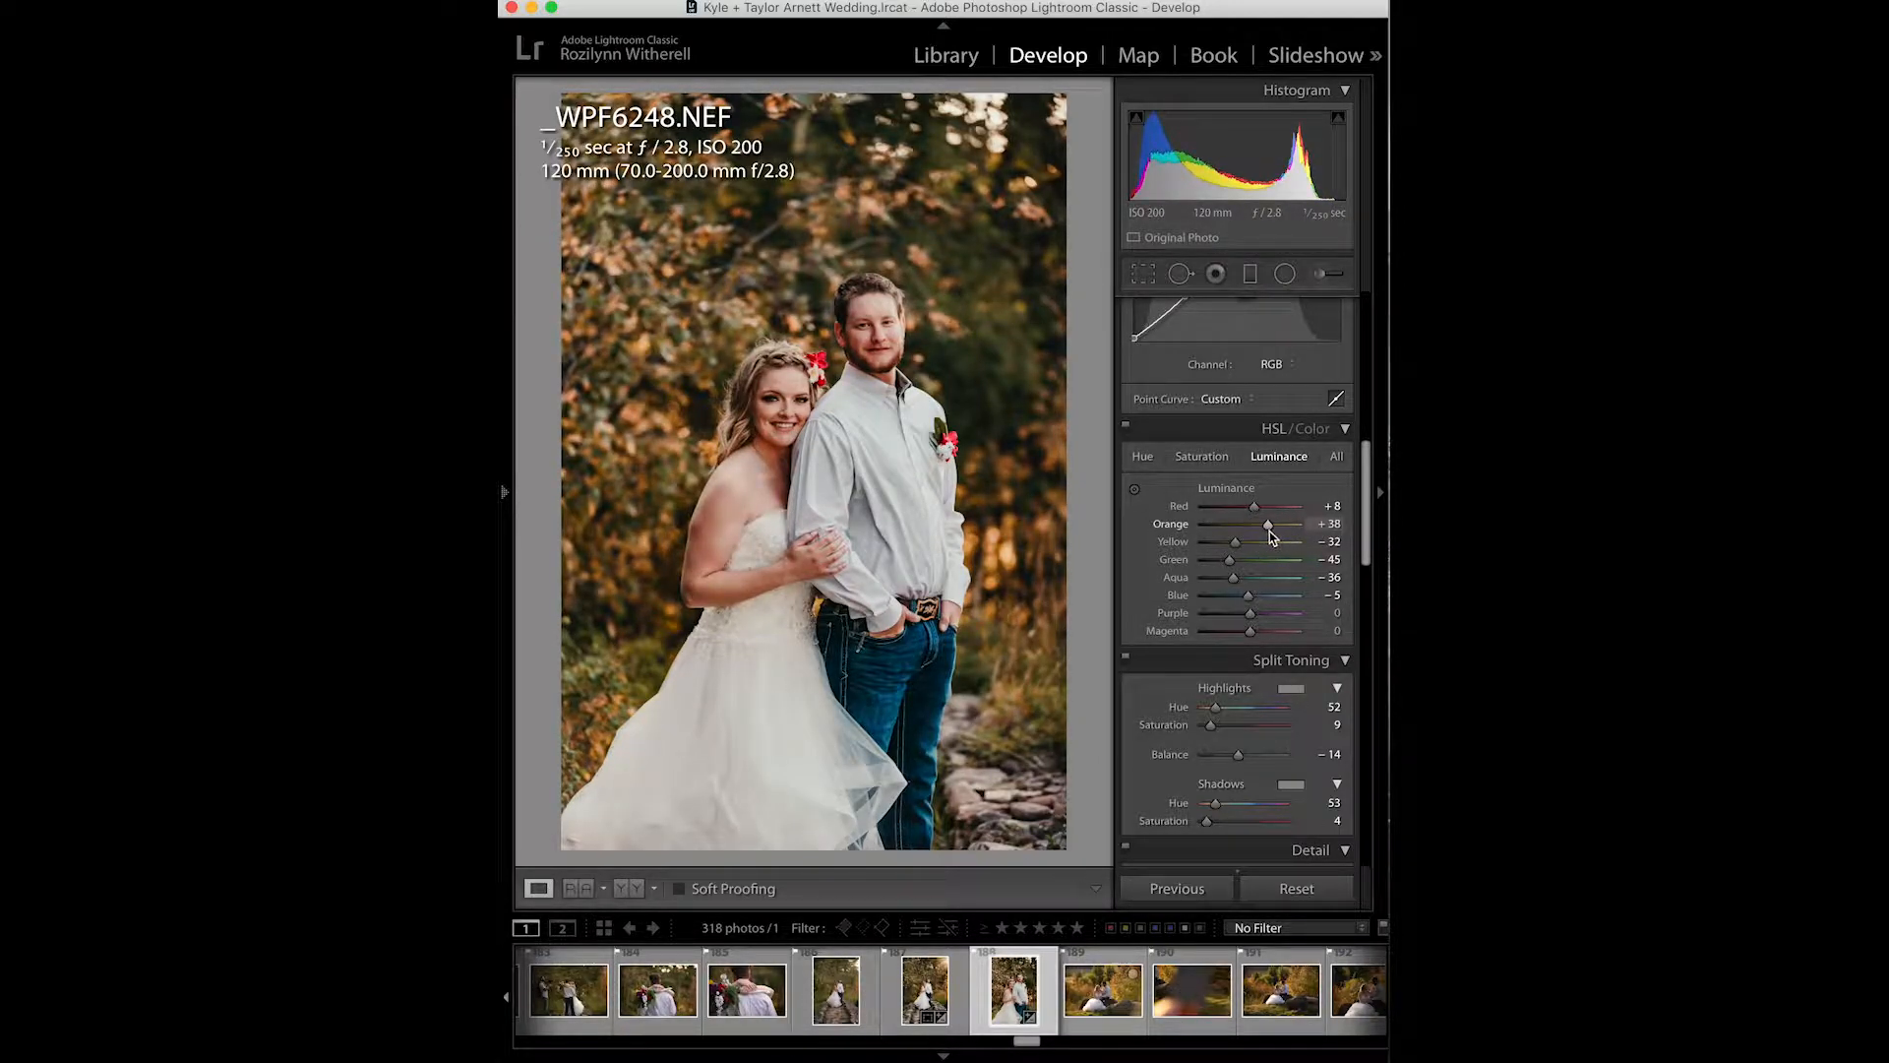
{"action": "key", "text": "super+z"}
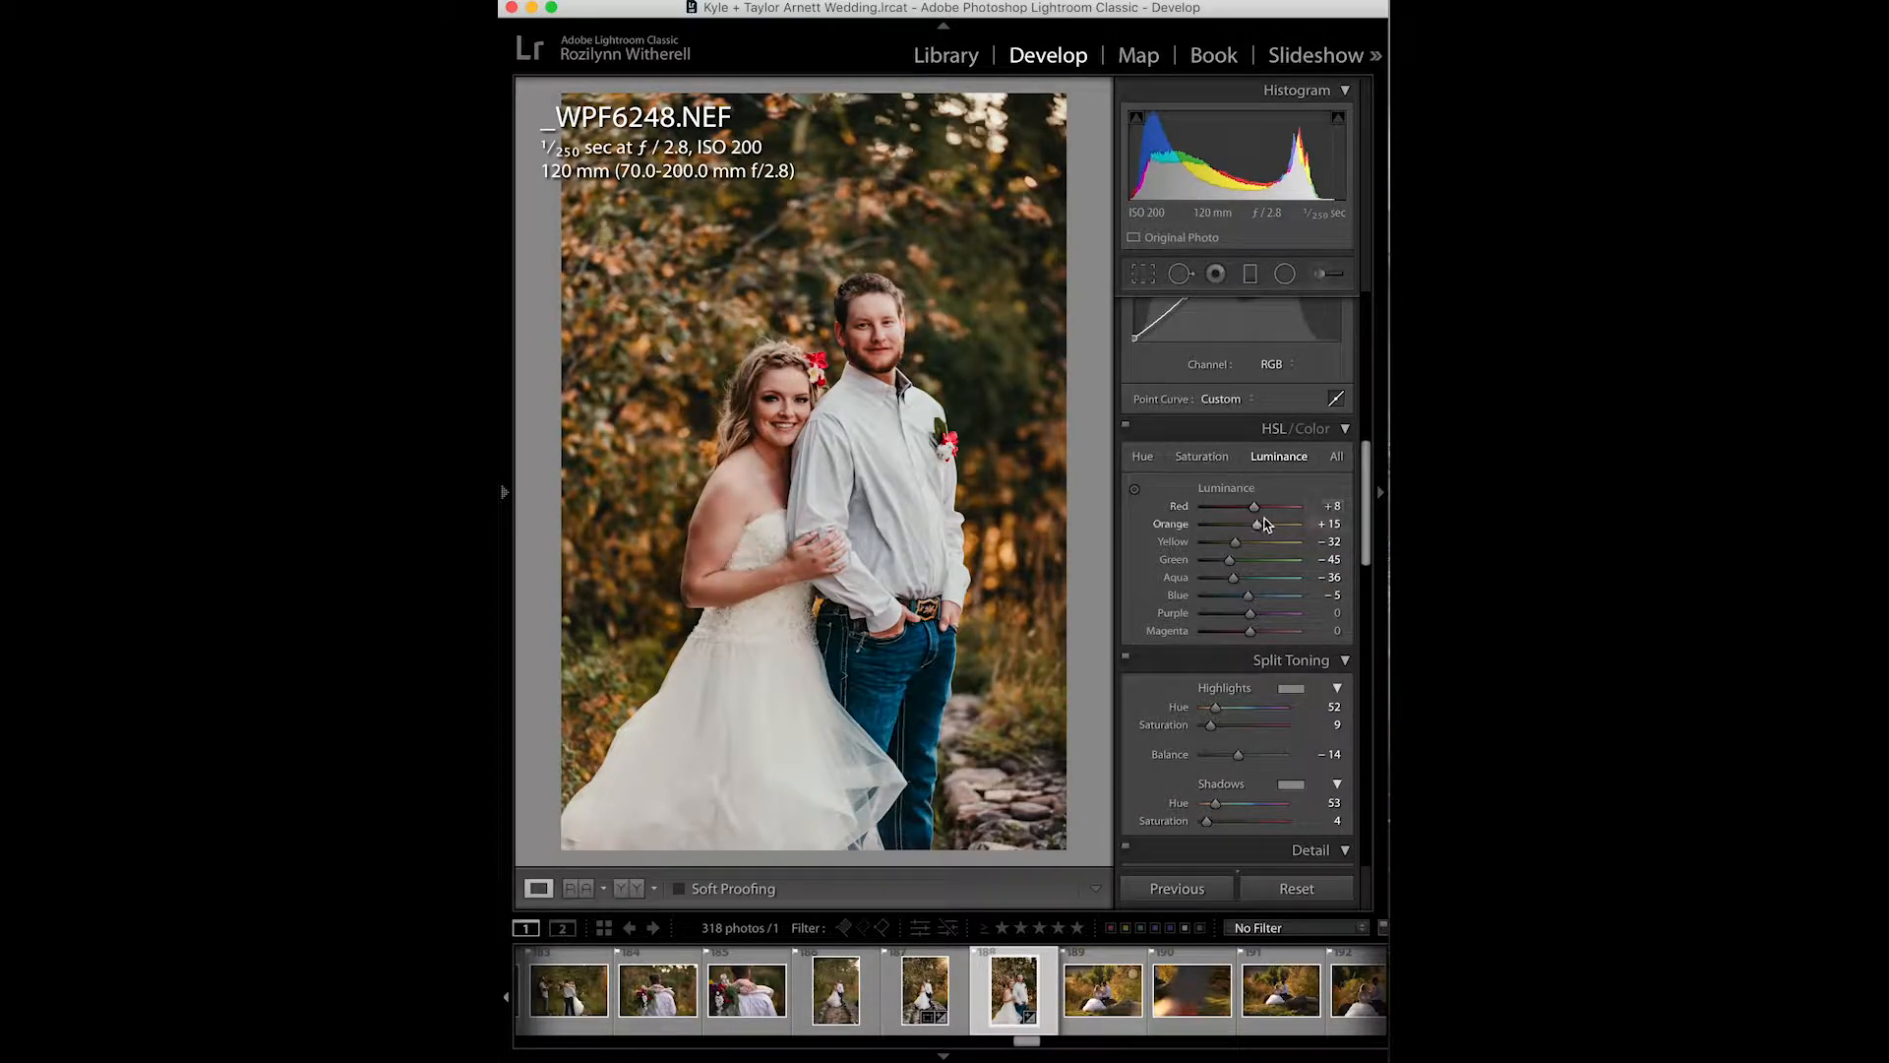
- Set the Red hue to +1 in the HSL panel
{"action": "left_click", "coordinate": [1142, 458]}
{"action": "left_click_drag", "start_coordinate": [1249, 510], "coordinate": [1254, 513]}
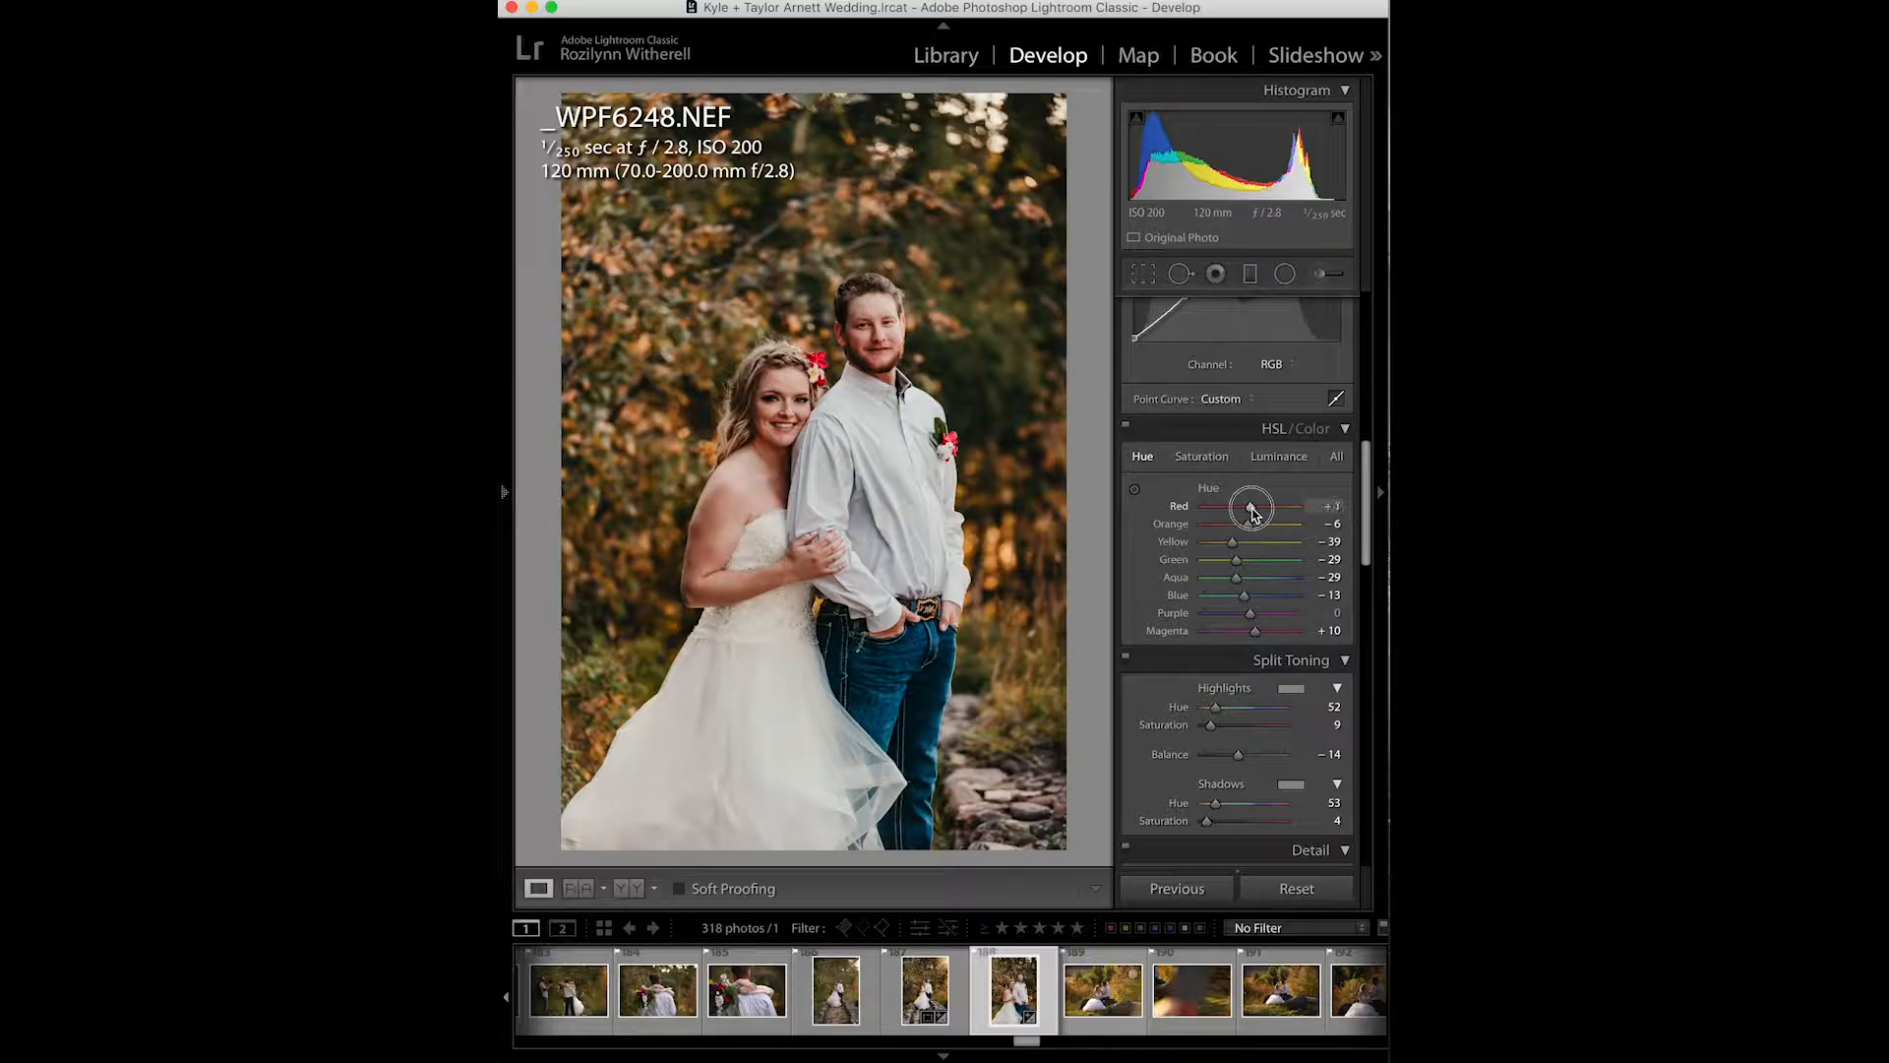
- Set the noise reduction Luminance to 35 in the Detail panel
{"action": "scroll", "coordinate": [1248, 605], "scroll_direction": "down", "scroll_amount": 3}
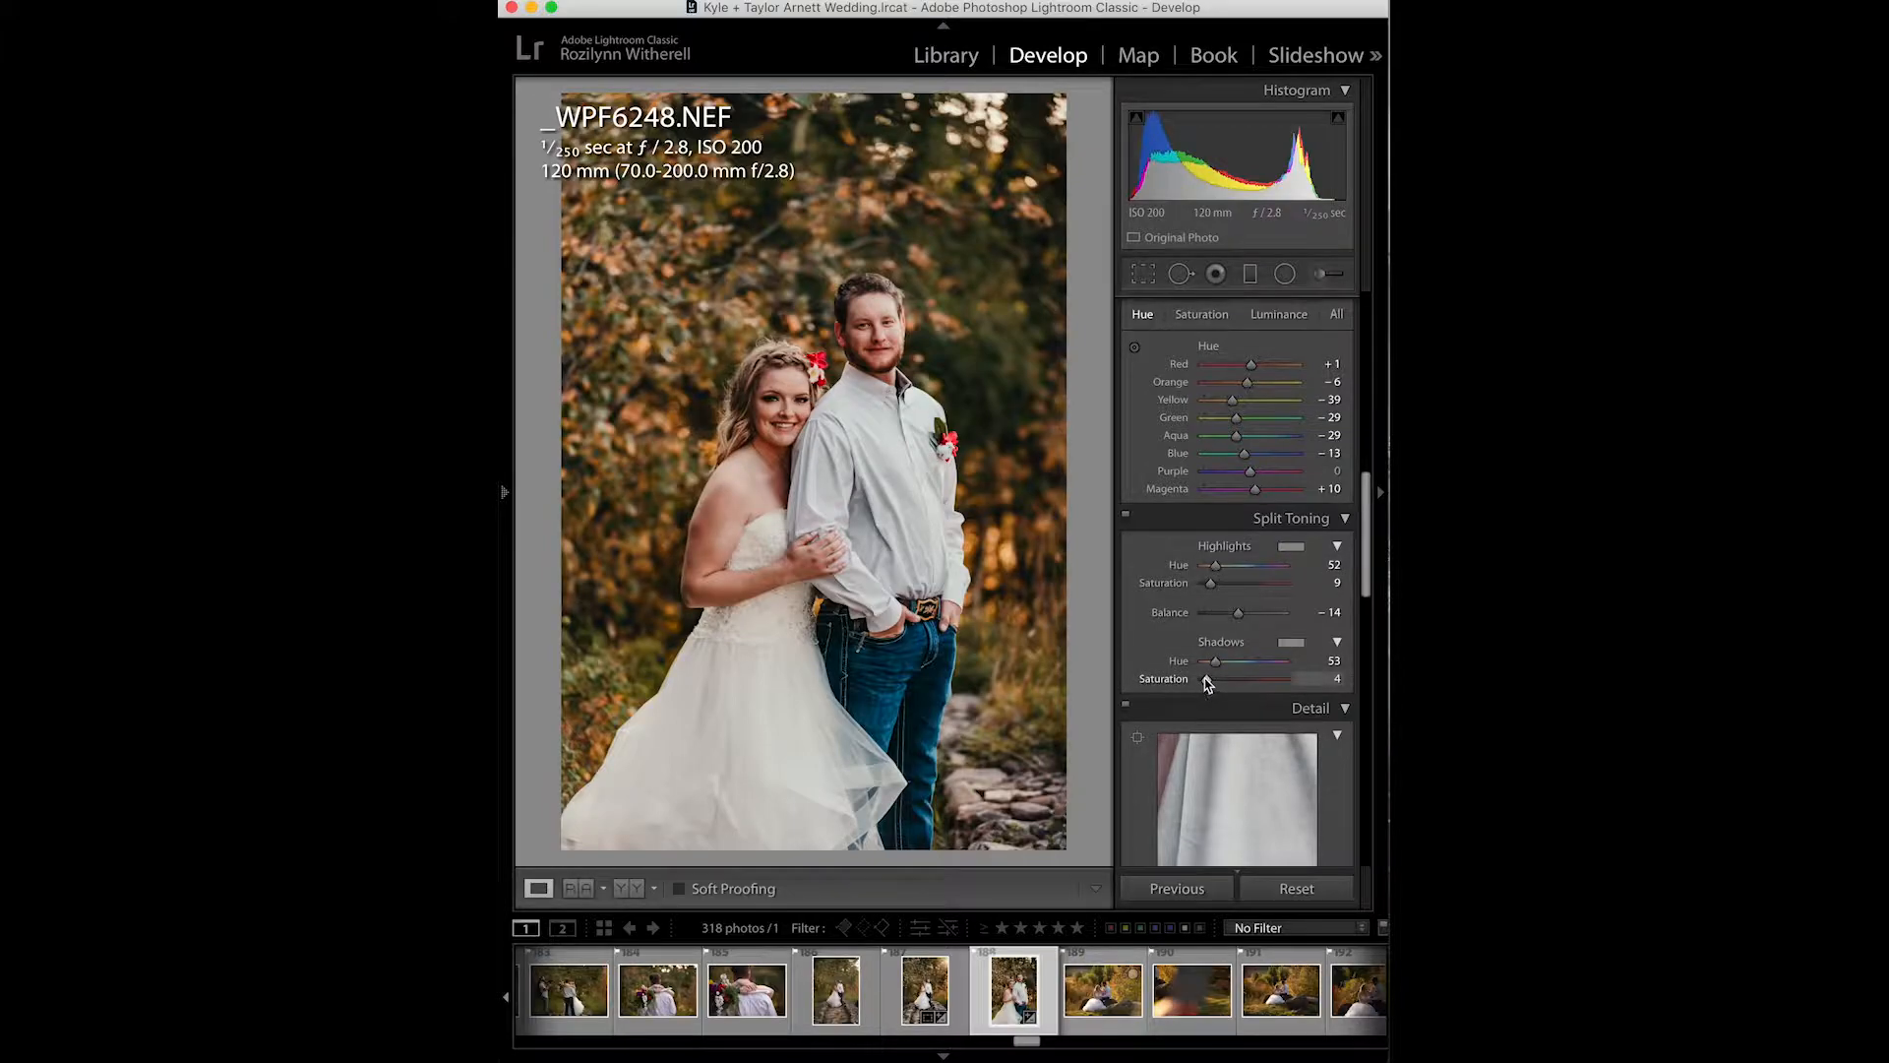
{"action": "scroll", "coordinate": [1205, 679], "scroll_direction": "up", "scroll_amount": 1}
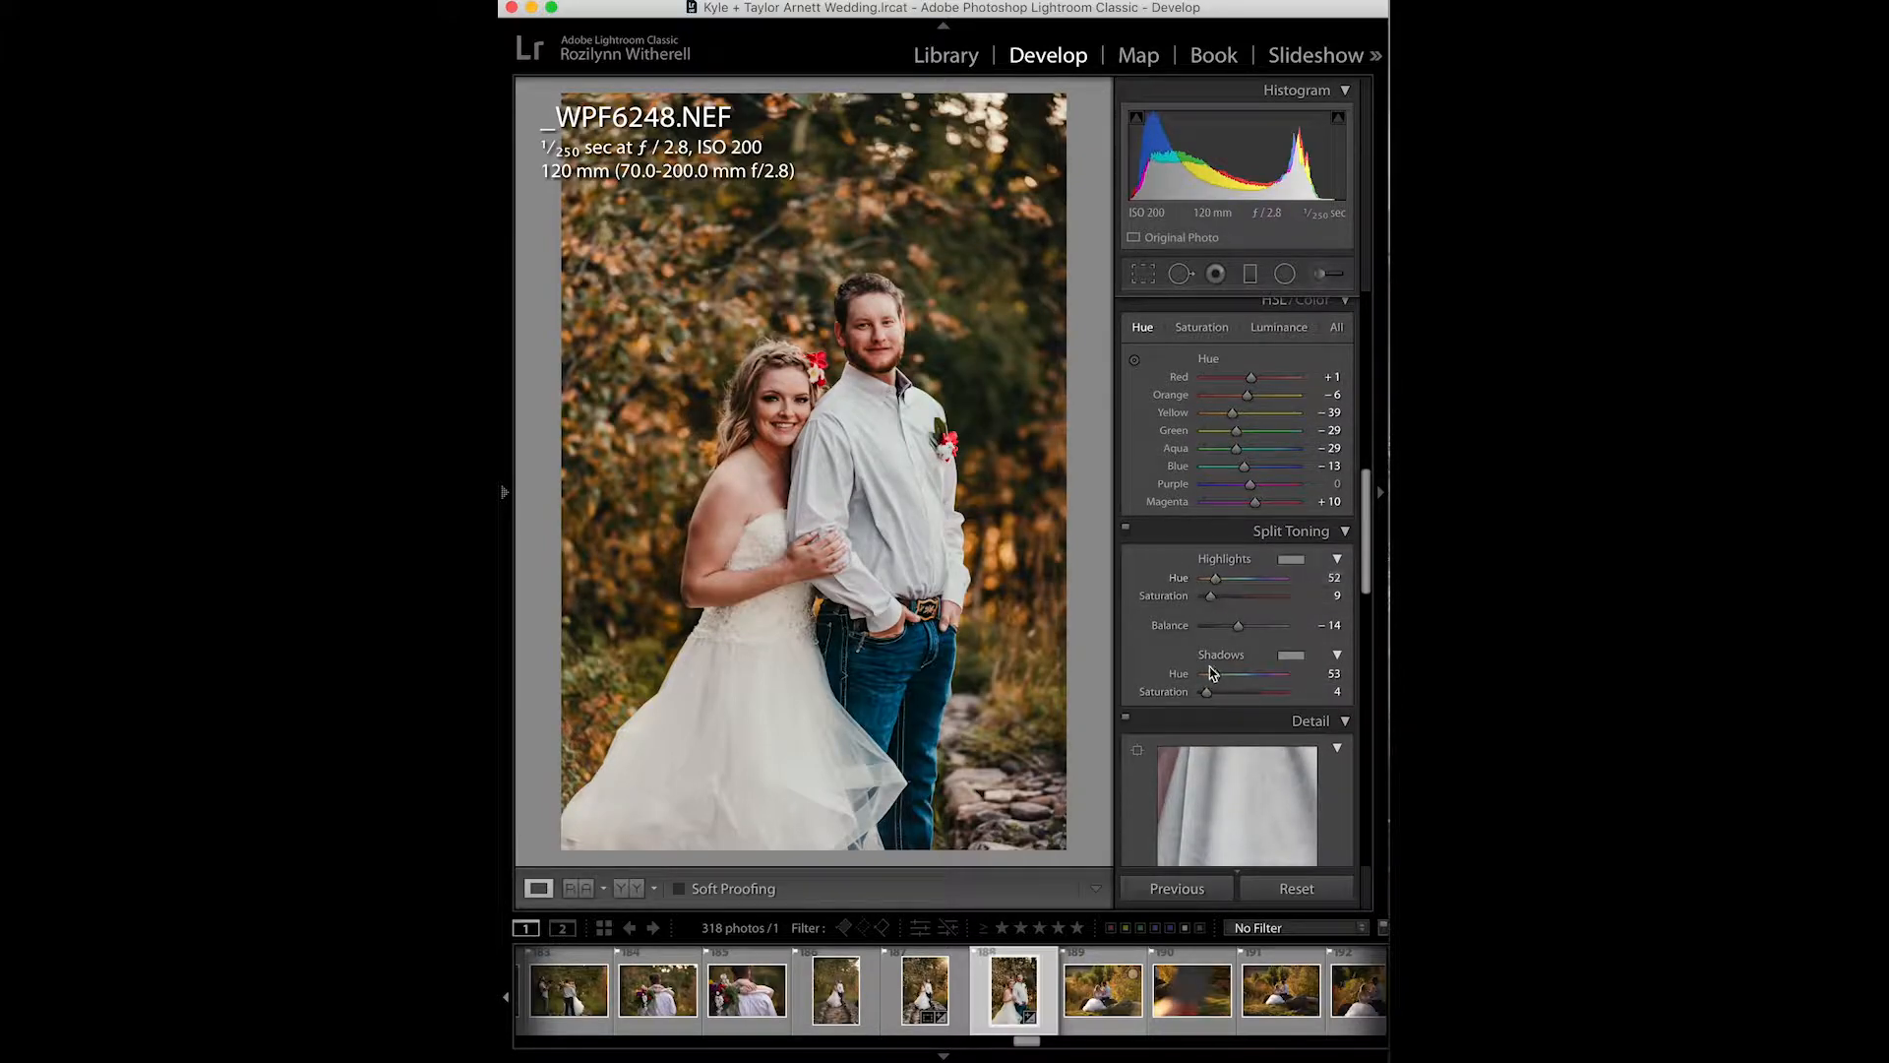
{"action": "scroll", "coordinate": [1212, 660], "scroll_direction": "down", "scroll_amount": 6}
{"action": "scroll", "coordinate": [1210, 670], "scroll_direction": "down", "scroll_amount": 5}
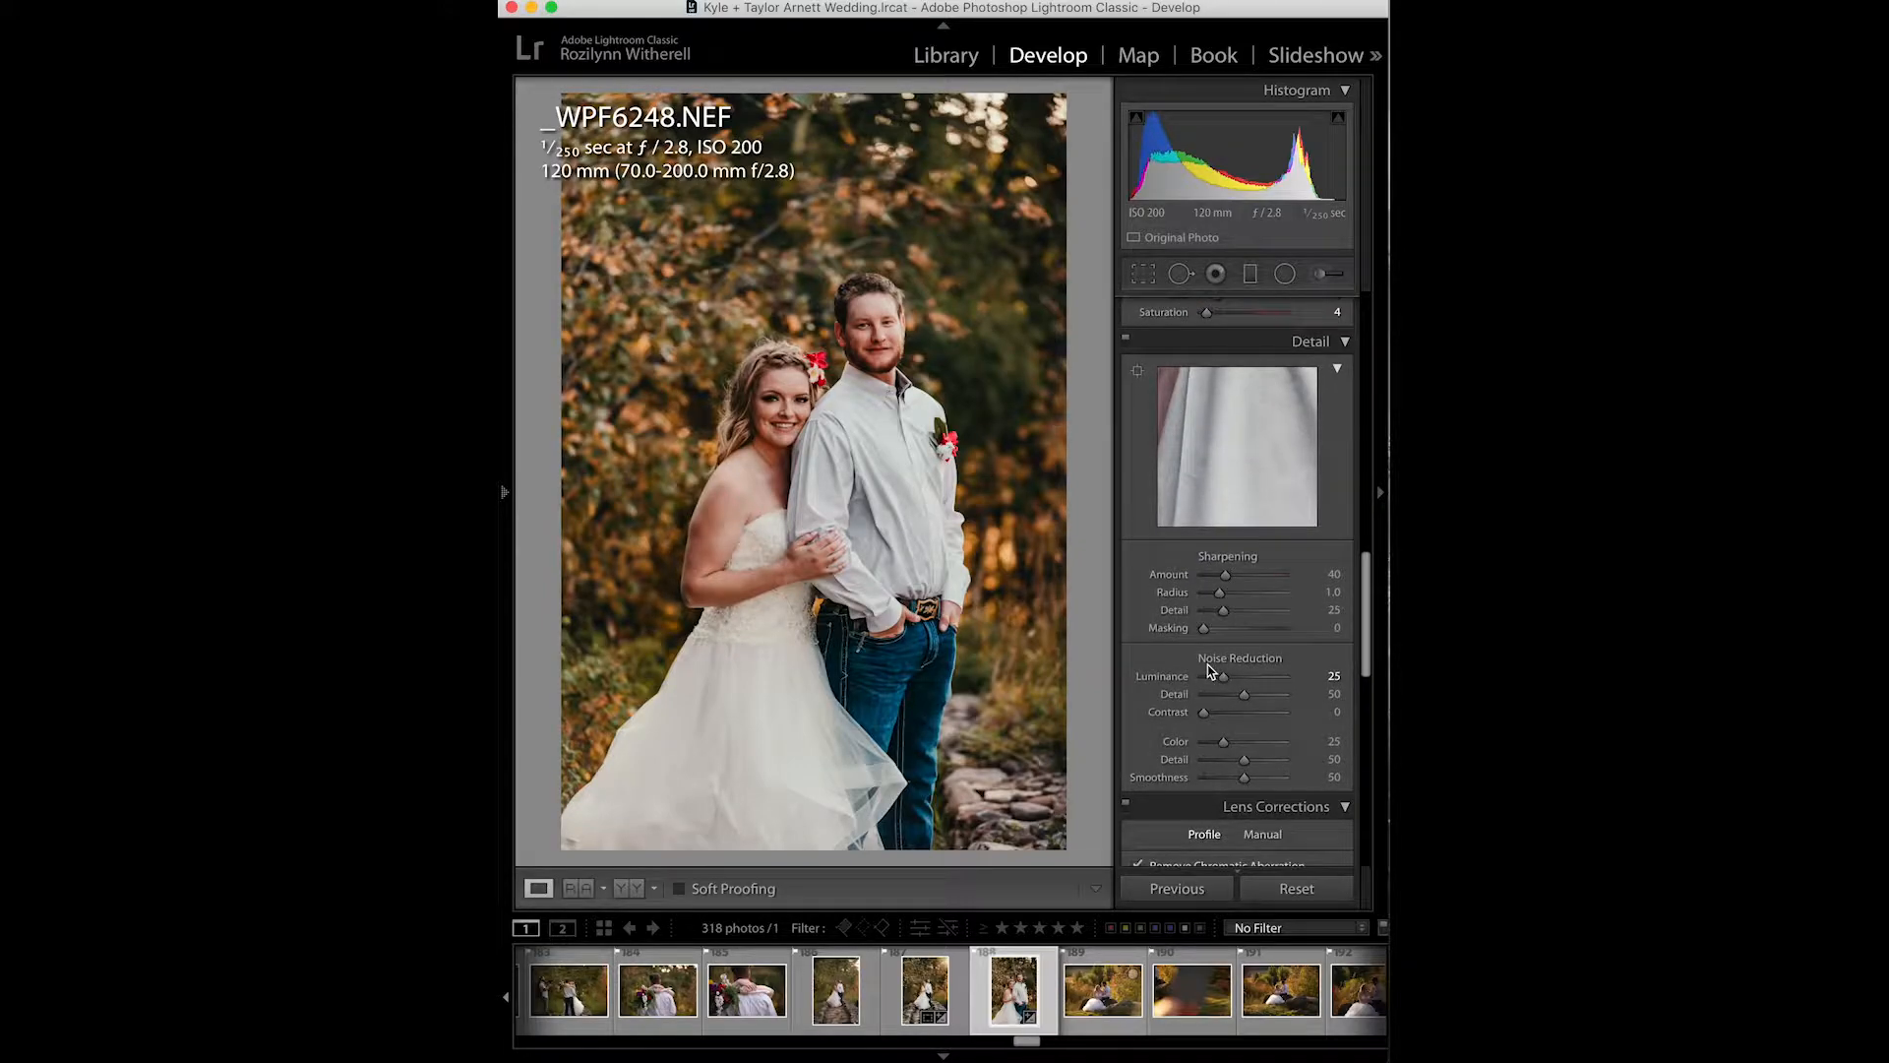
{"action": "left_click_drag", "start_coordinate": [1223, 535], "coordinate": [1237, 541]}
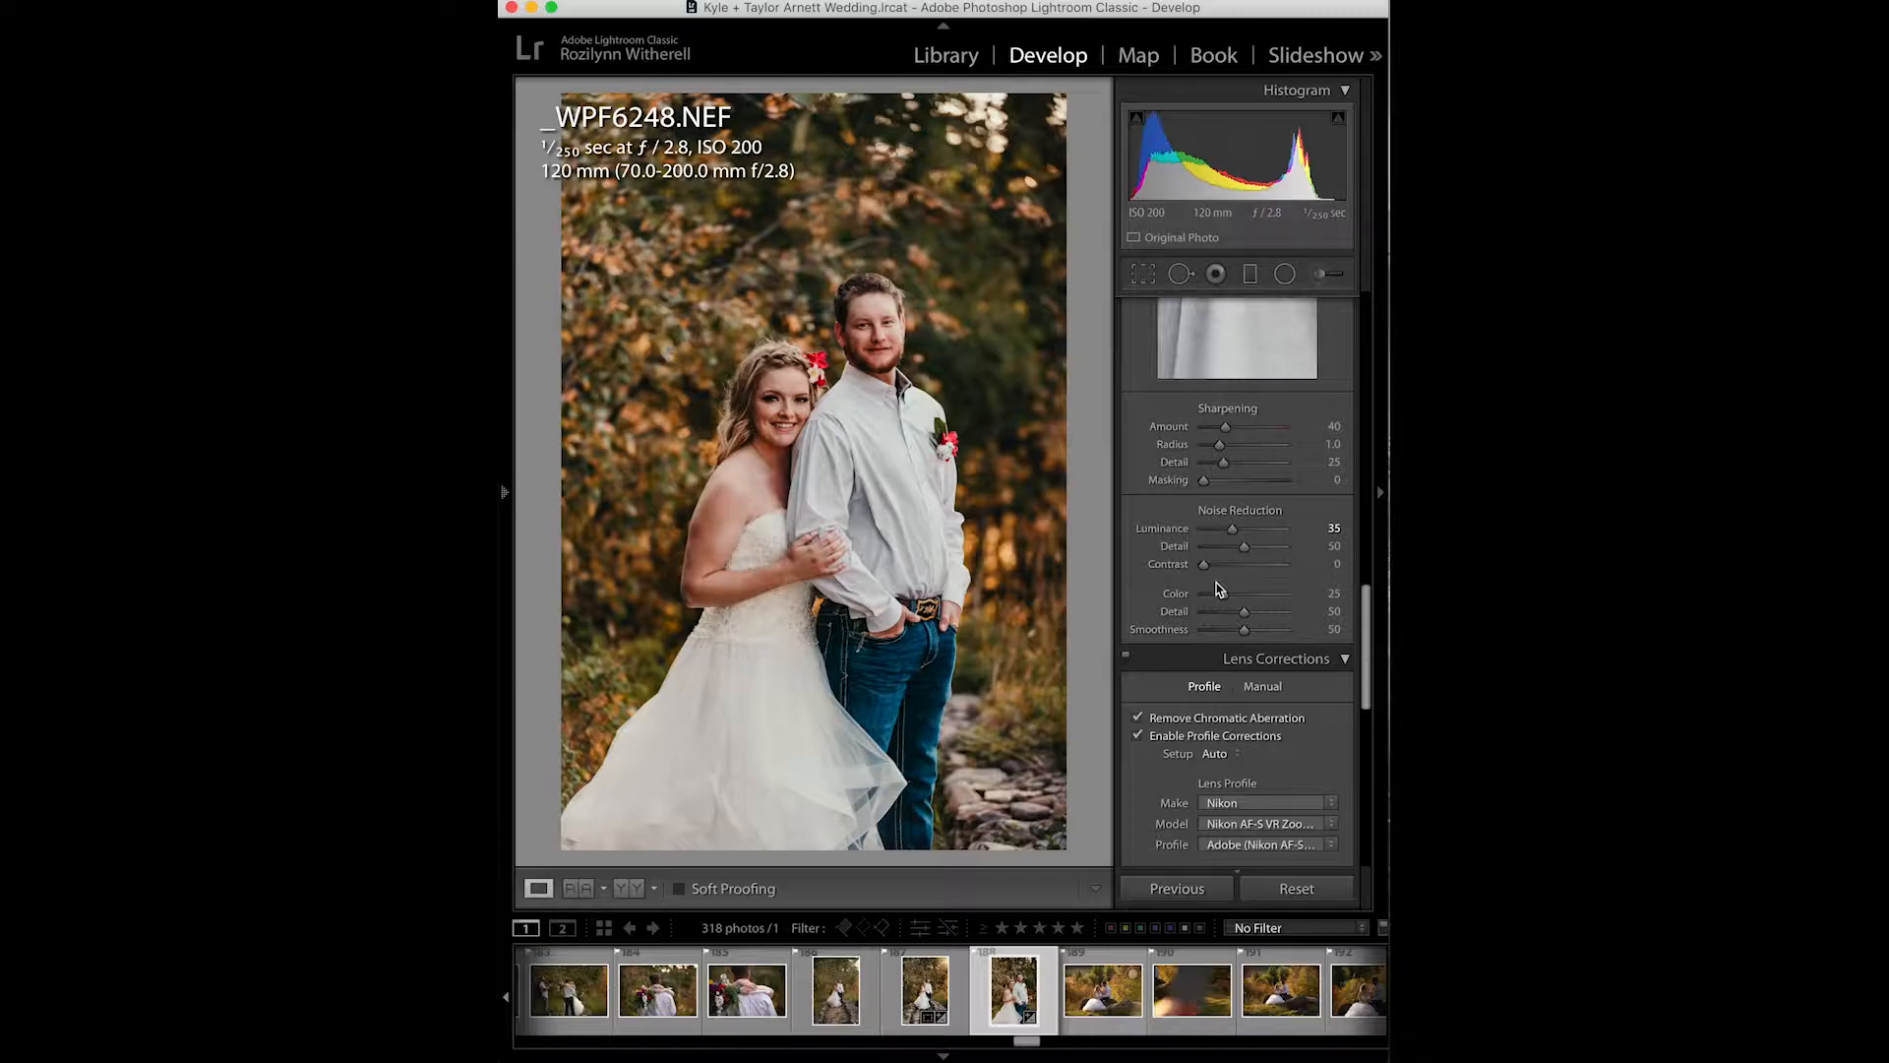
- Set the post-crop vignetting Amount to -3
{"action": "scroll", "coordinate": [1218, 588], "scroll_direction": "down", "scroll_amount": 10}
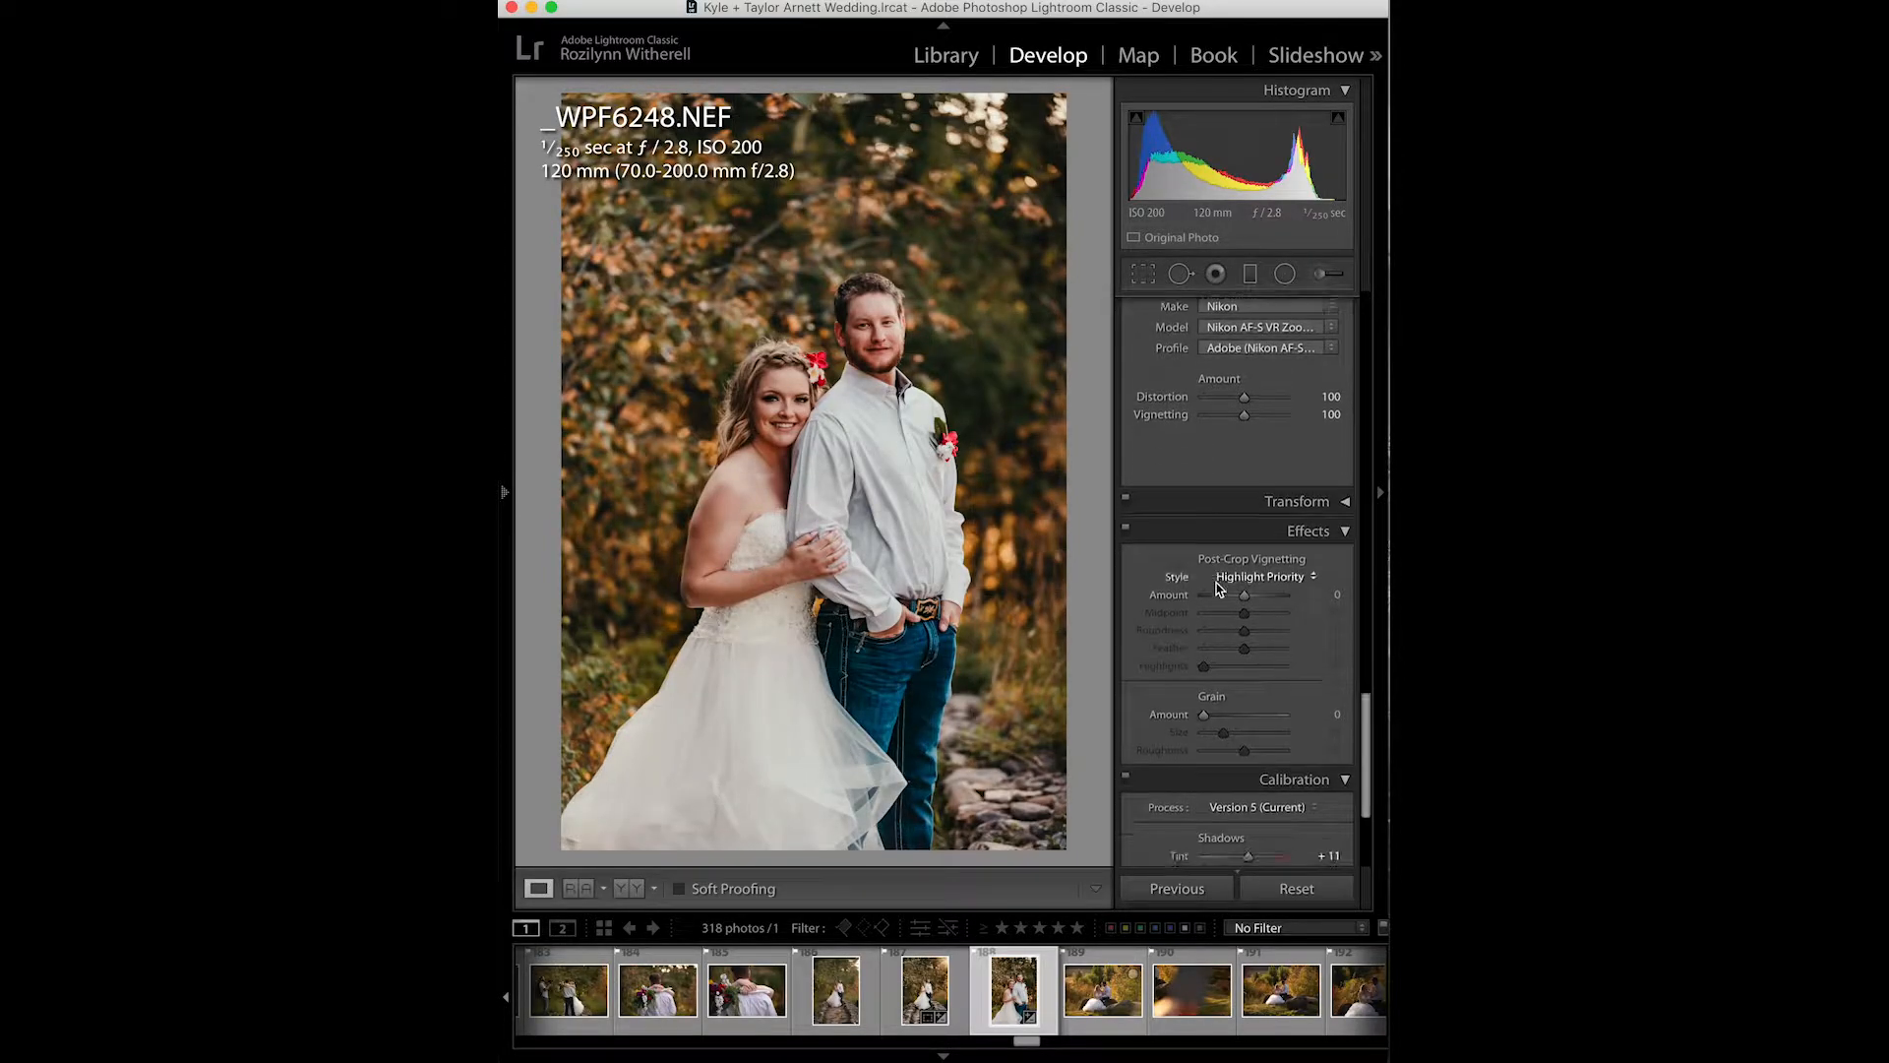
{"action": "left_click_drag", "start_coordinate": [1242, 591], "coordinate": [1245, 599]}
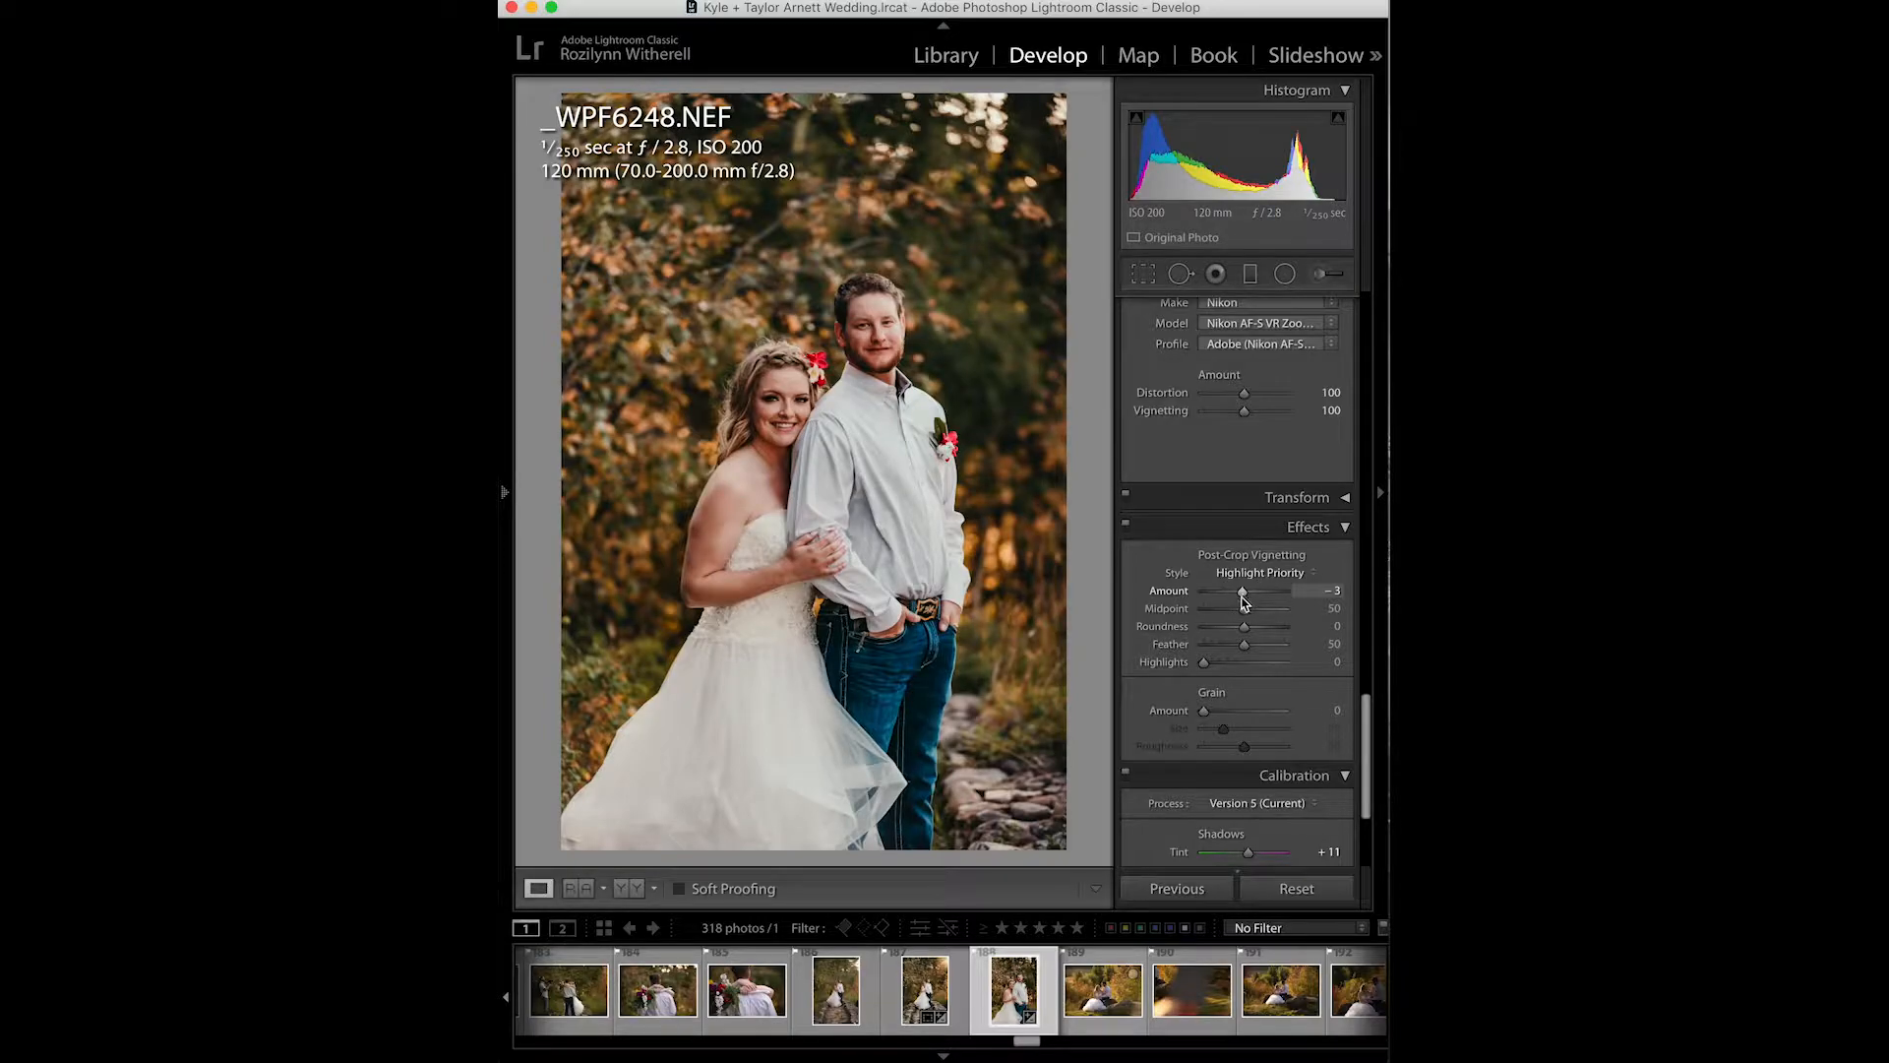
- Review the Calibration settings and scroll back through the panels to the Basic settings
{"action": "scroll", "coordinate": [1254, 620], "scroll_direction": "down", "scroll_amount": 3}
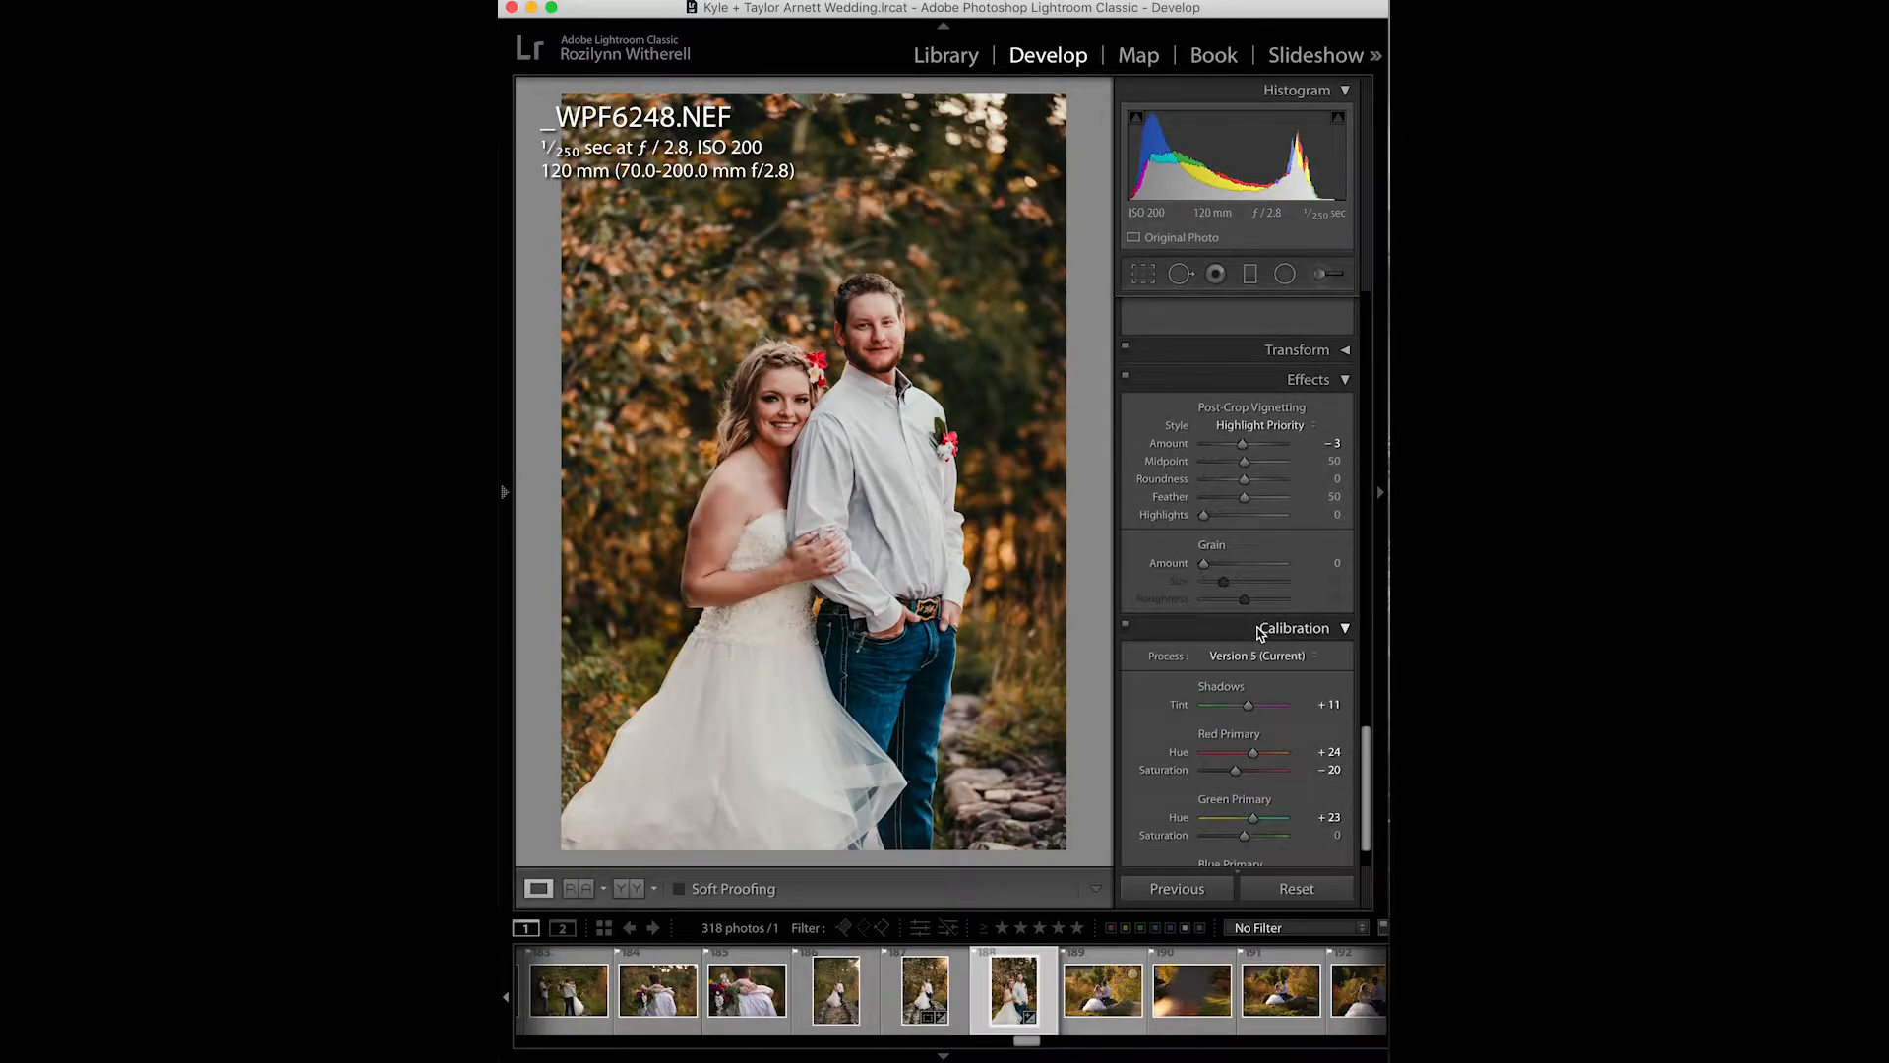
{"action": "scroll", "coordinate": [1261, 633], "scroll_direction": "down", "scroll_amount": 1}
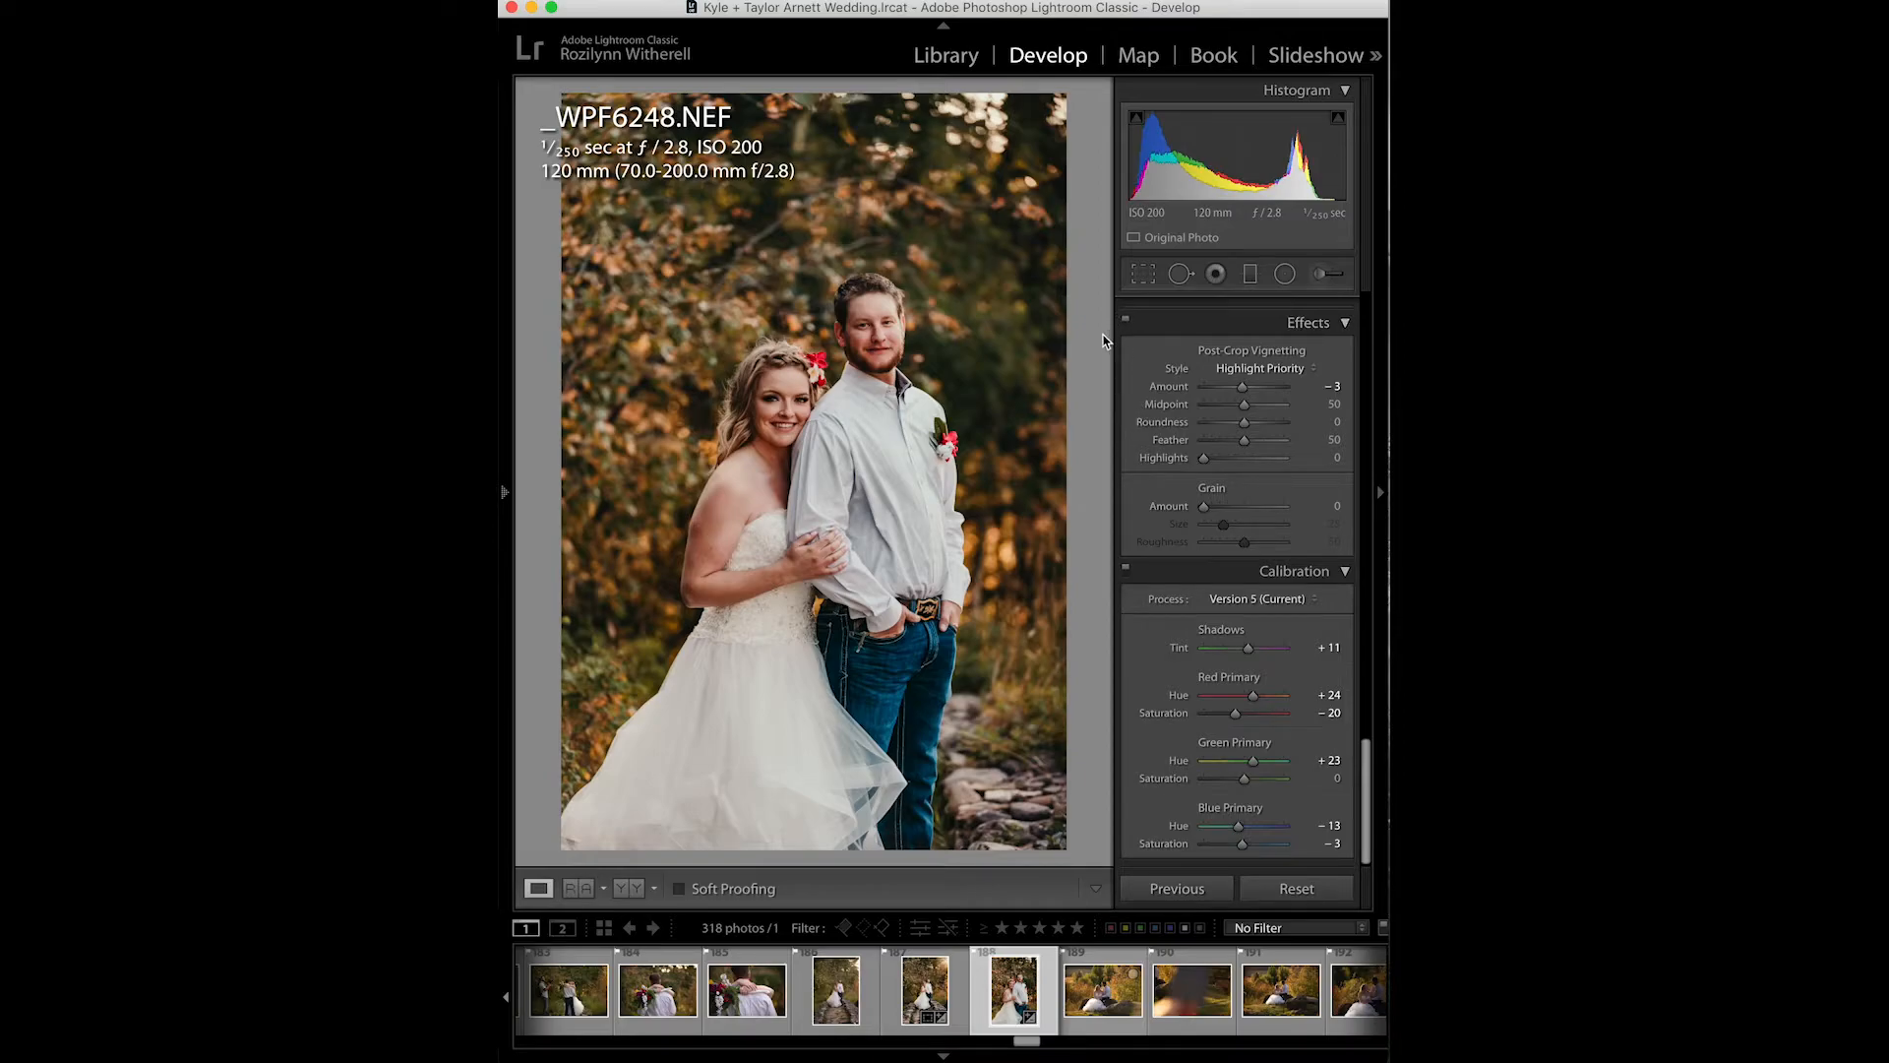
{"action": "scroll", "coordinate": [1171, 402], "scroll_direction": "up", "scroll_amount": 15}
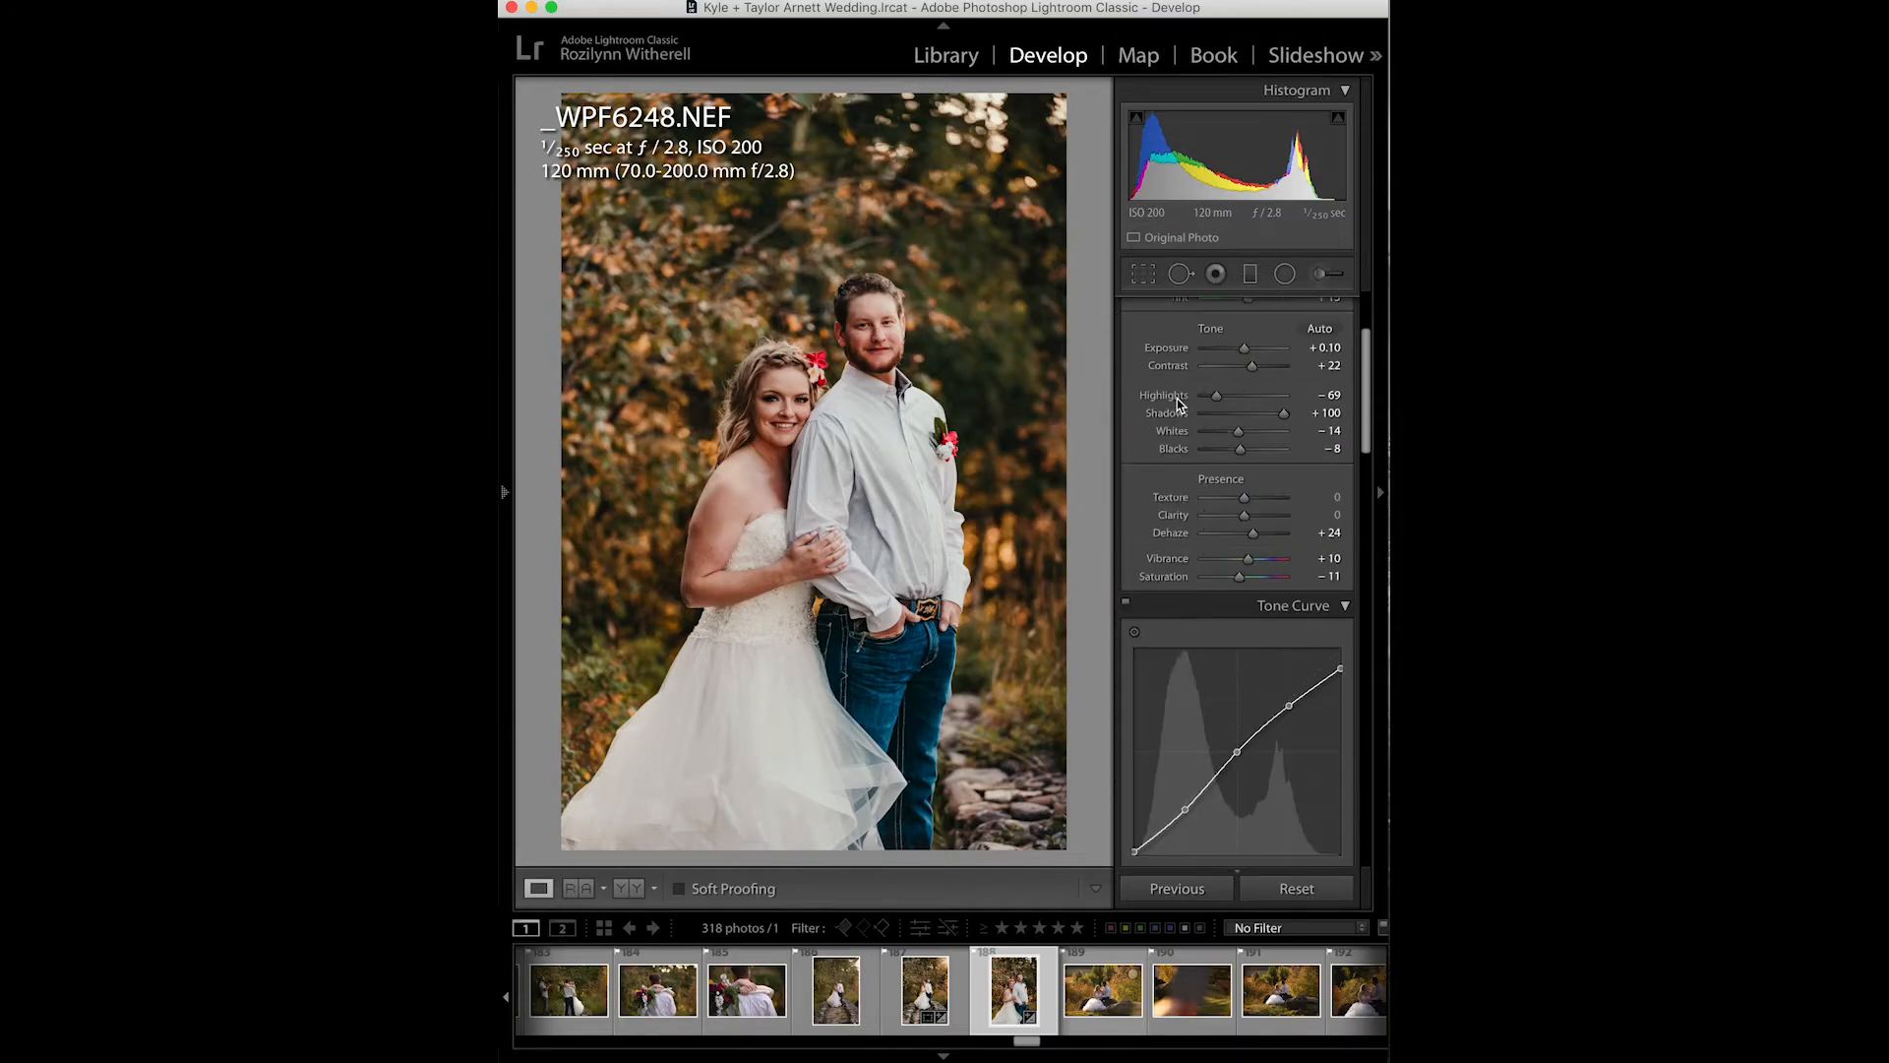
{"action": "scroll", "coordinate": [1177, 400], "scroll_direction": "down", "scroll_amount": 15}
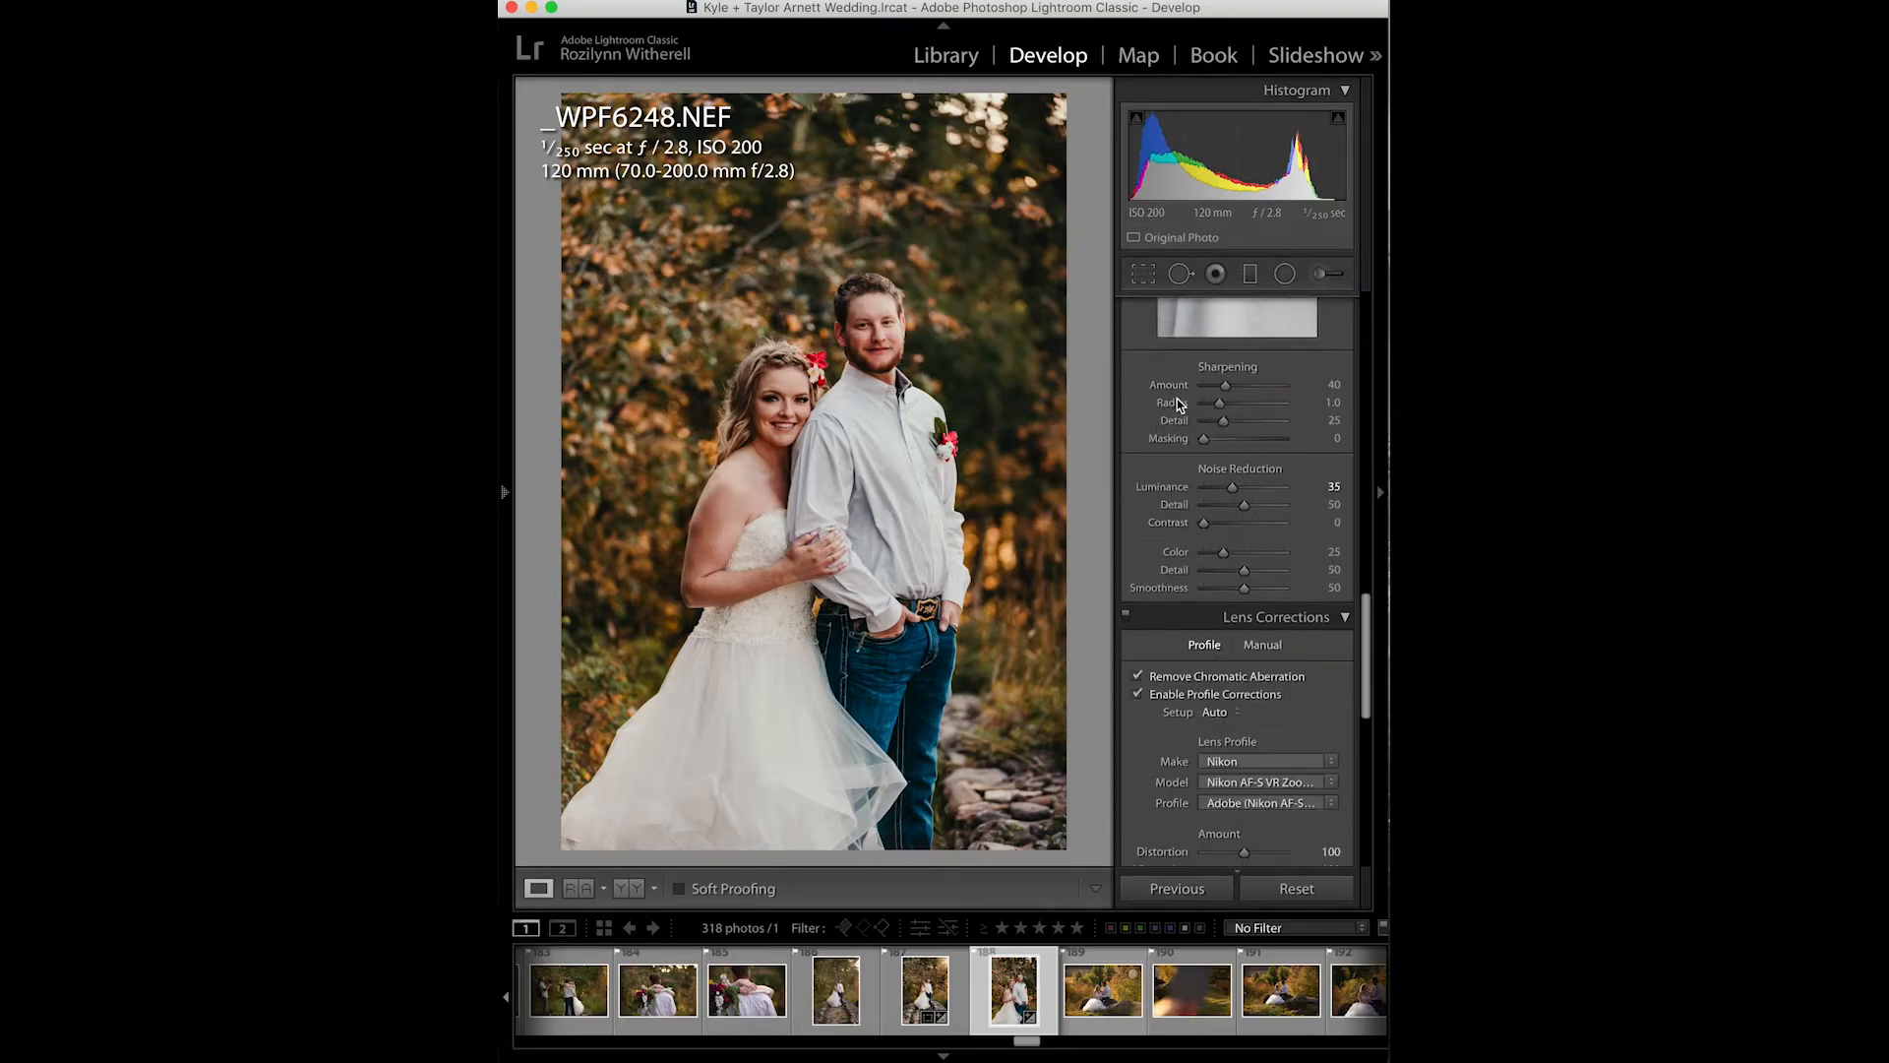
{"action": "scroll", "coordinate": [1177, 398], "scroll_direction": "up", "scroll_amount": 15}
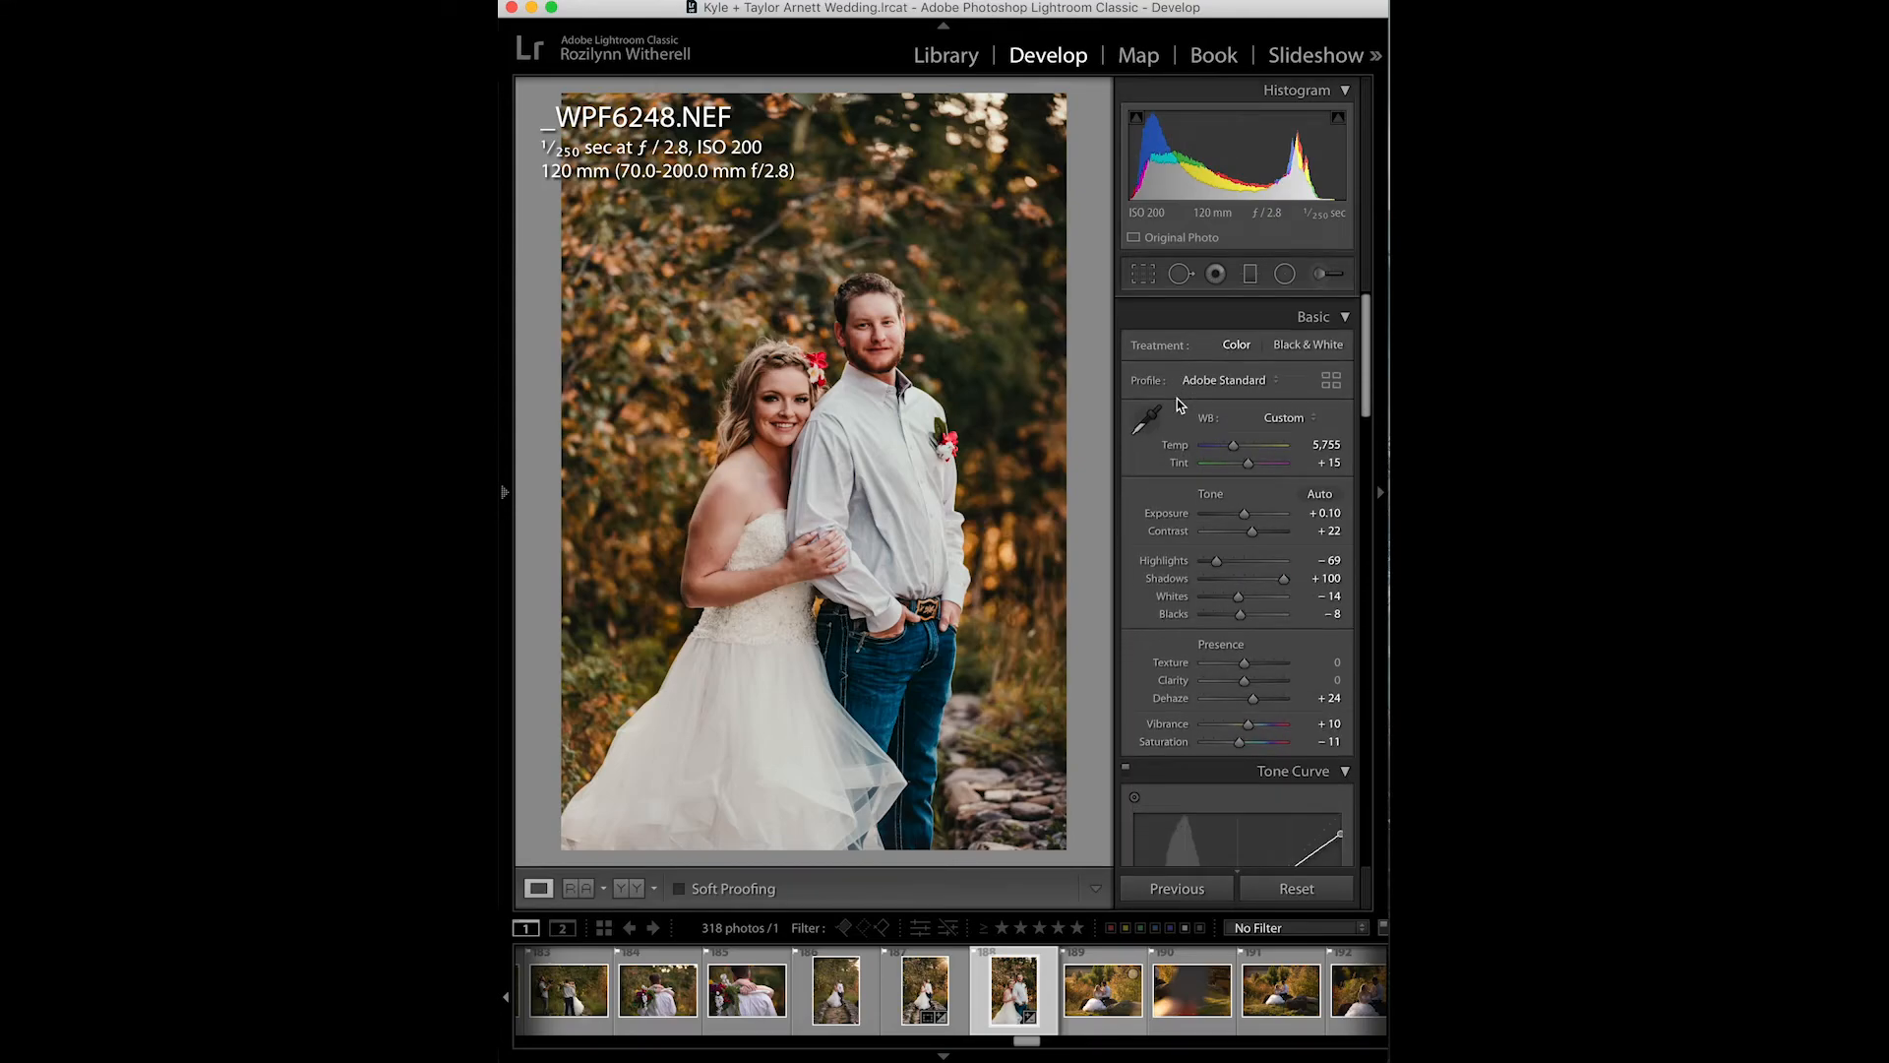